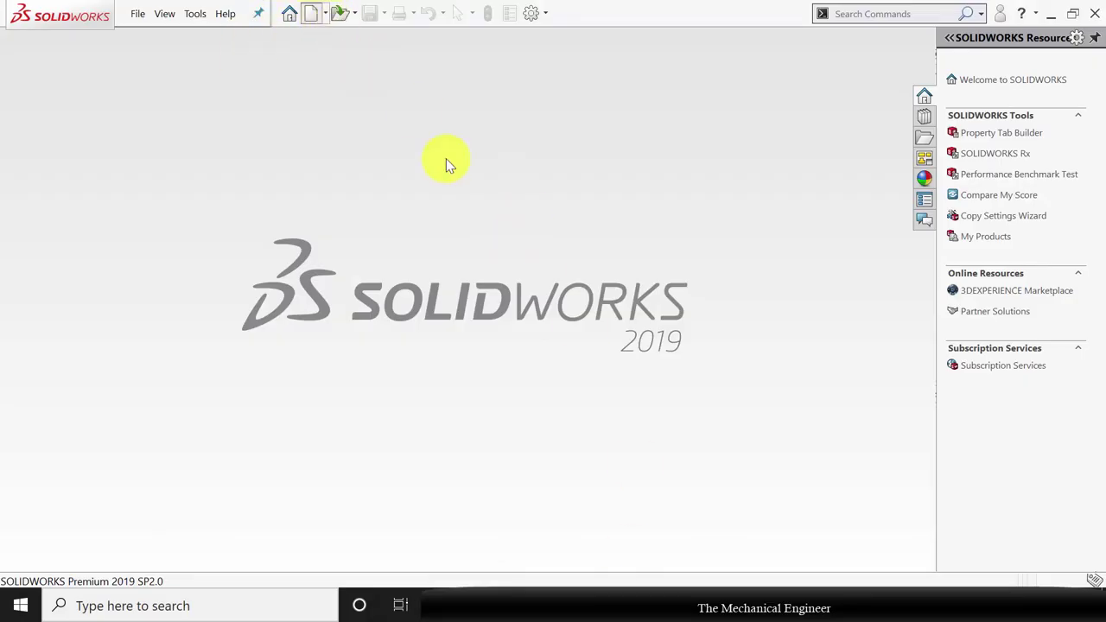
Step: Create a new blank part document and select its Top Plane
key(ctrl+n)
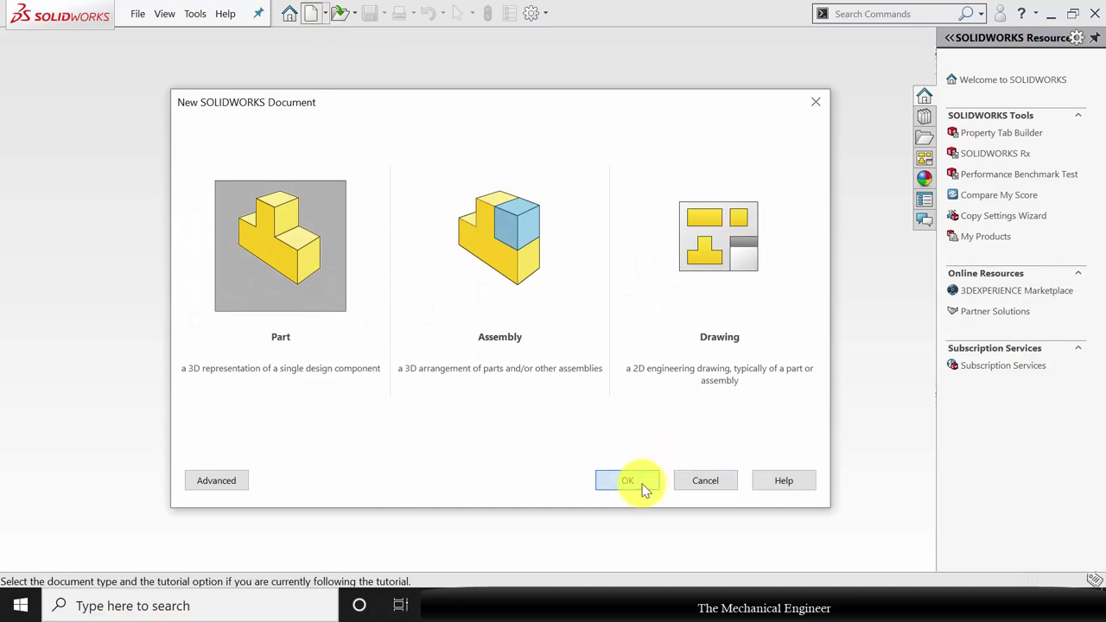
click(635, 482)
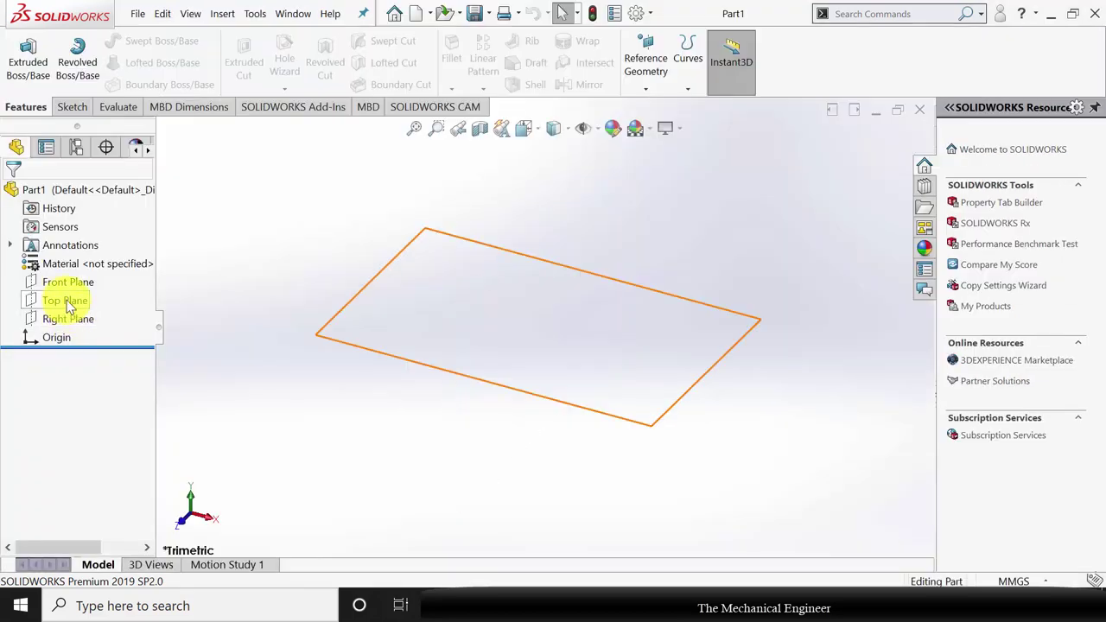
click(67, 302)
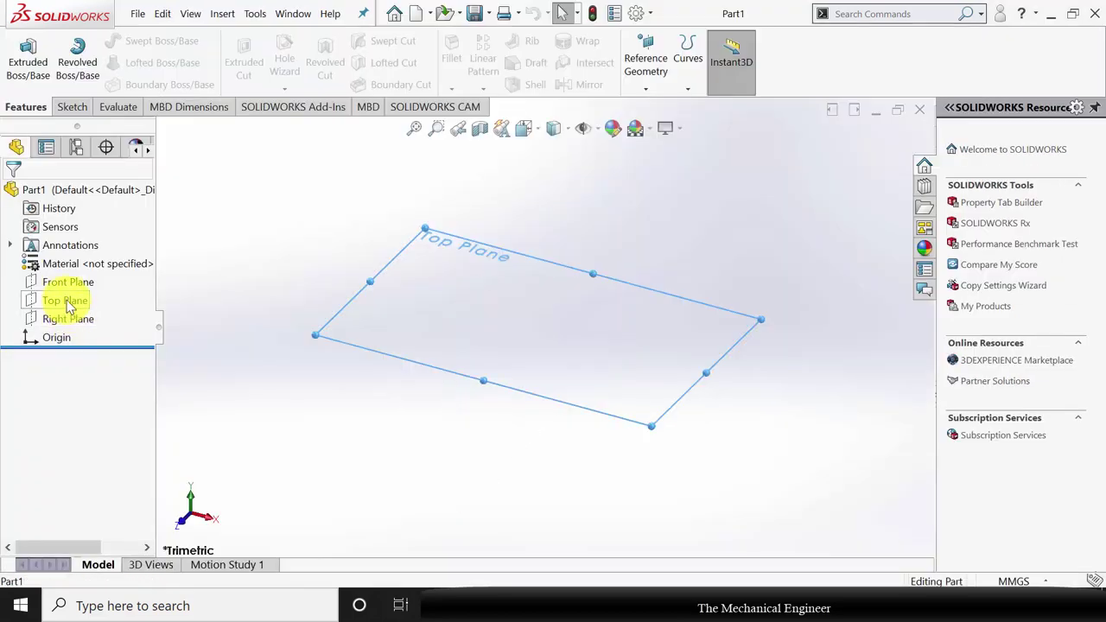
Step: Sketch a center rectangle on the Top Plane, centred on the origin
click(77, 294)
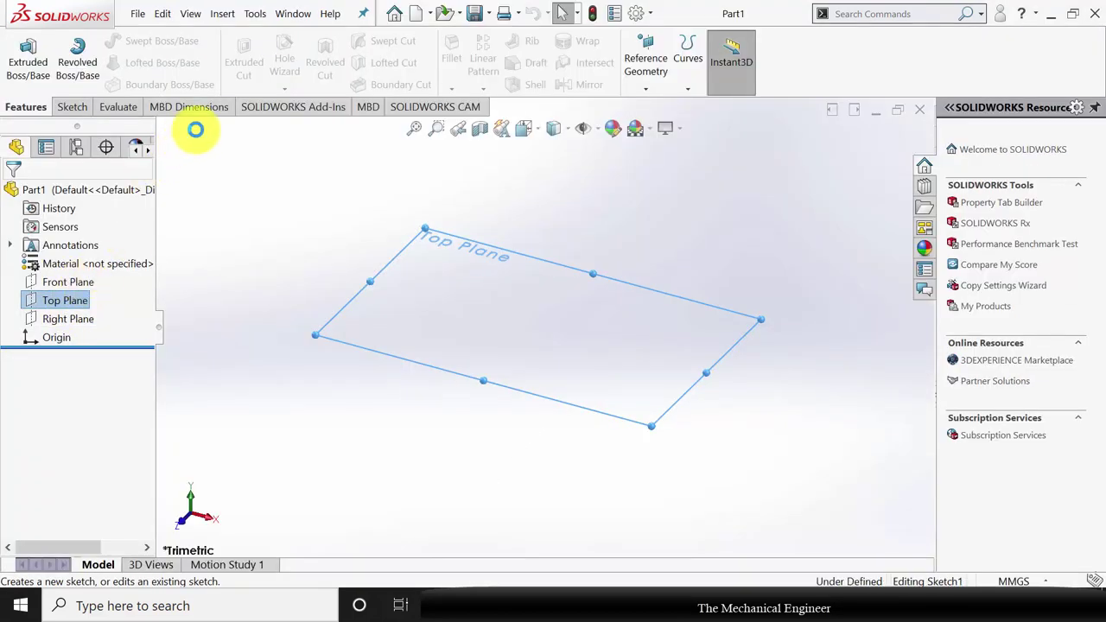
click(105, 63)
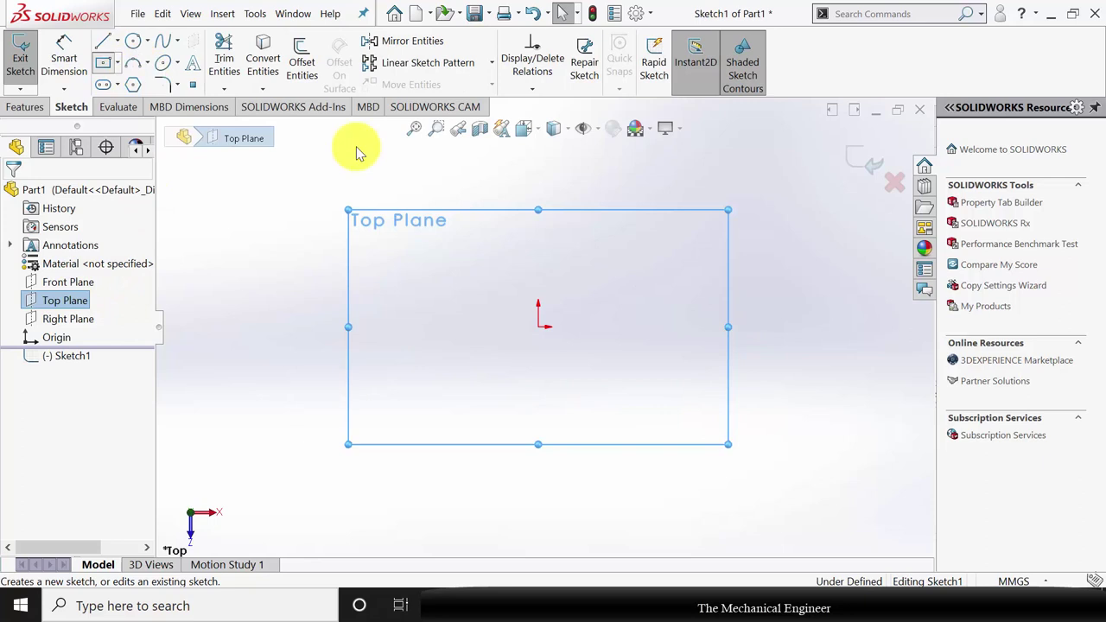
click(538, 327)
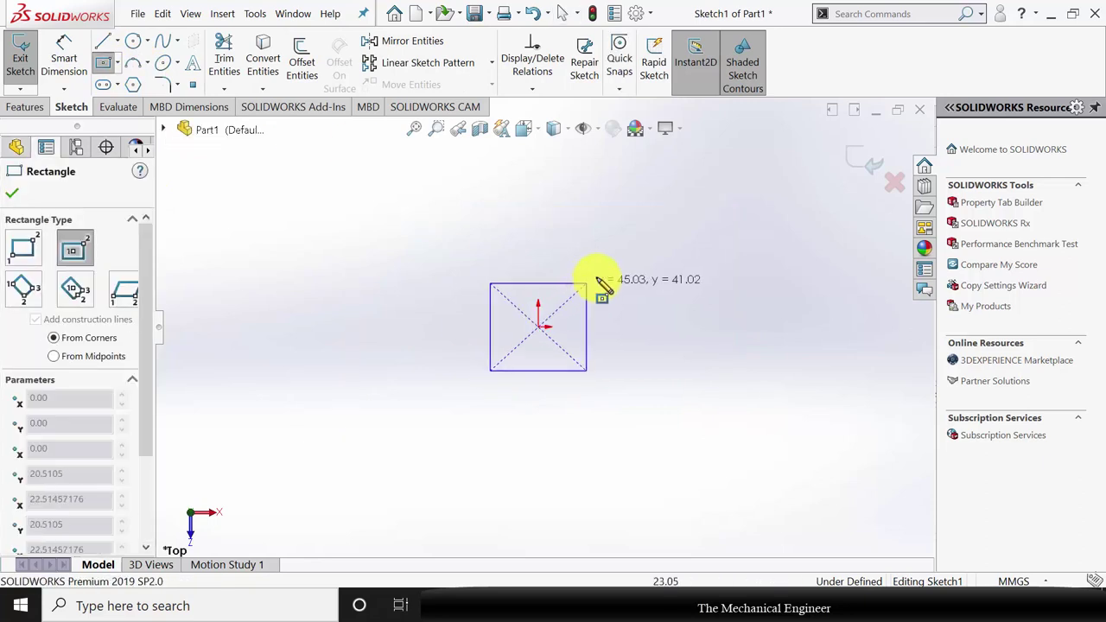
click(657, 226)
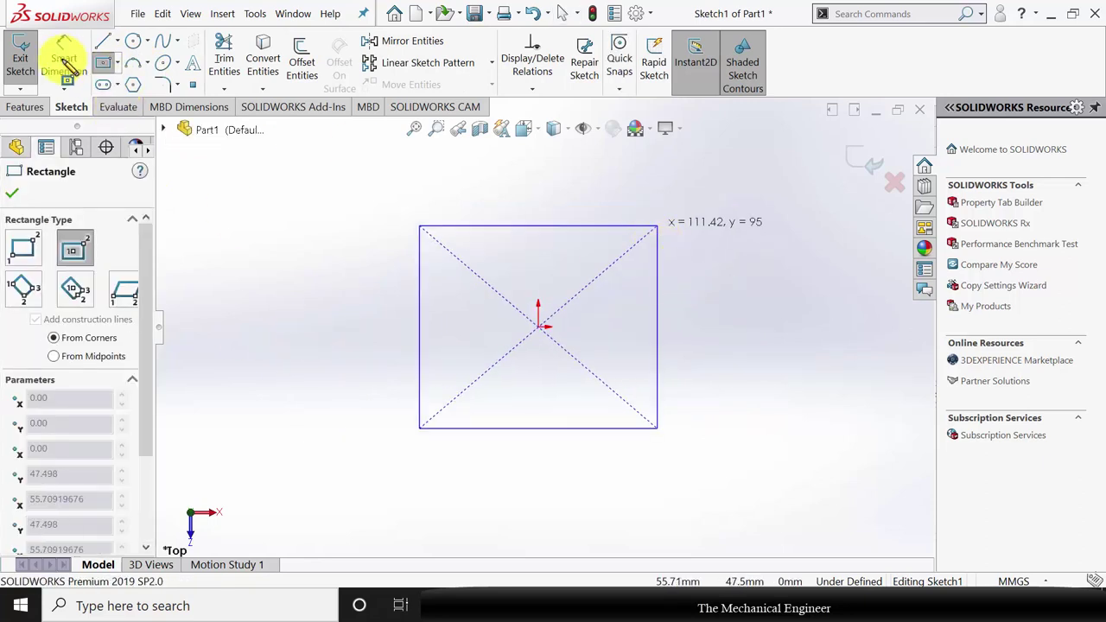
Step: Dimension the rectangle to 100 mm high and 100 mm wide
click(64, 57)
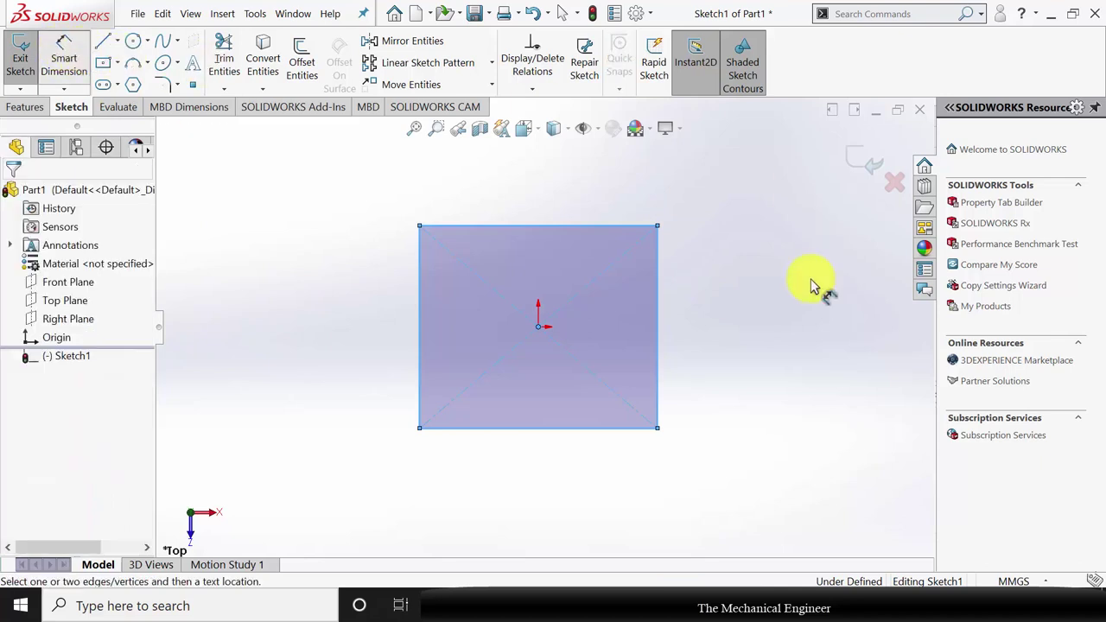
click(658, 309)
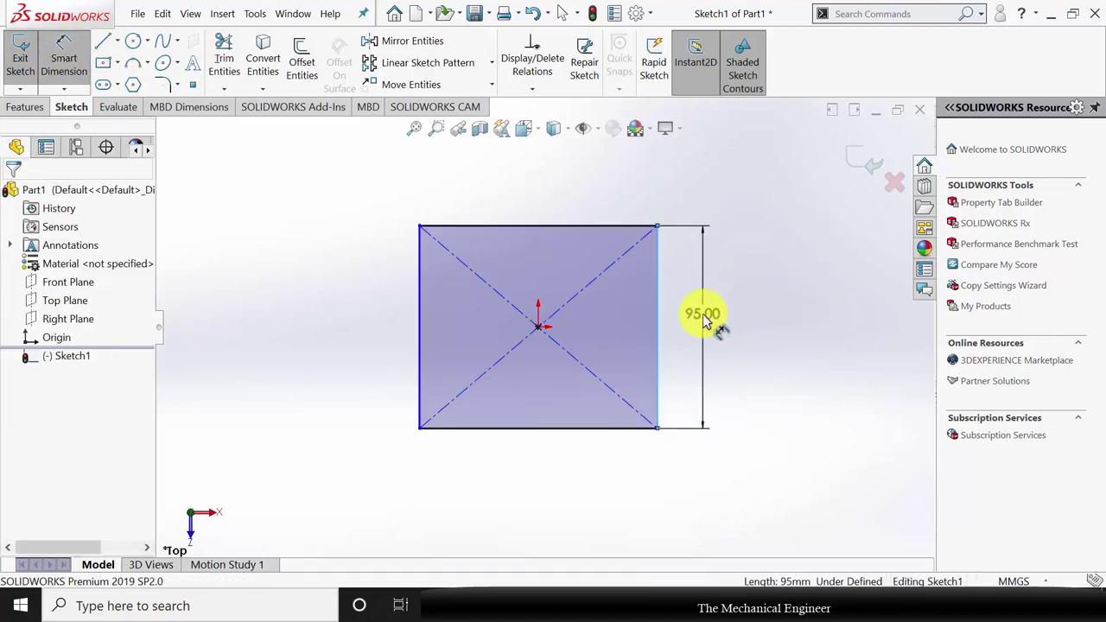
click(733, 348)
text(100)
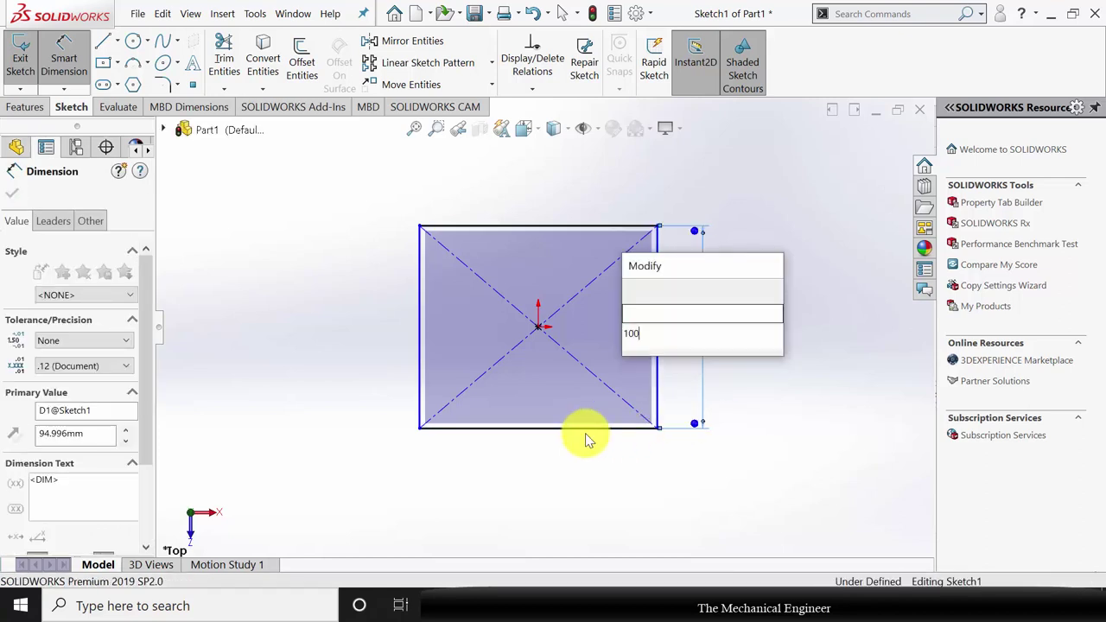
key(Return)
click(578, 429)
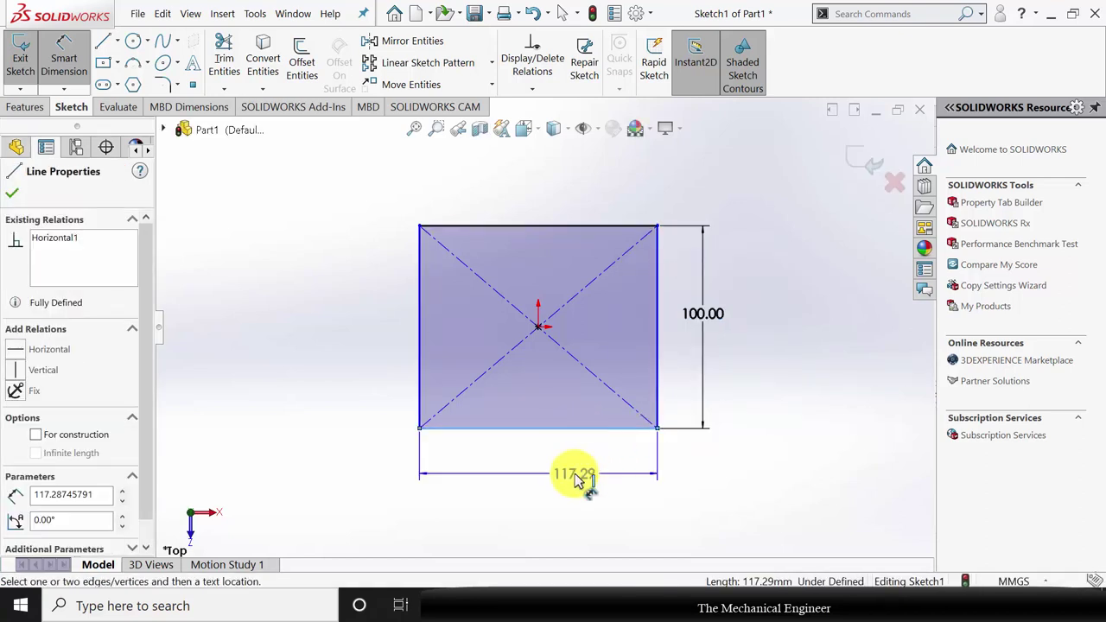
click(577, 480)
text(100)
key(Return)
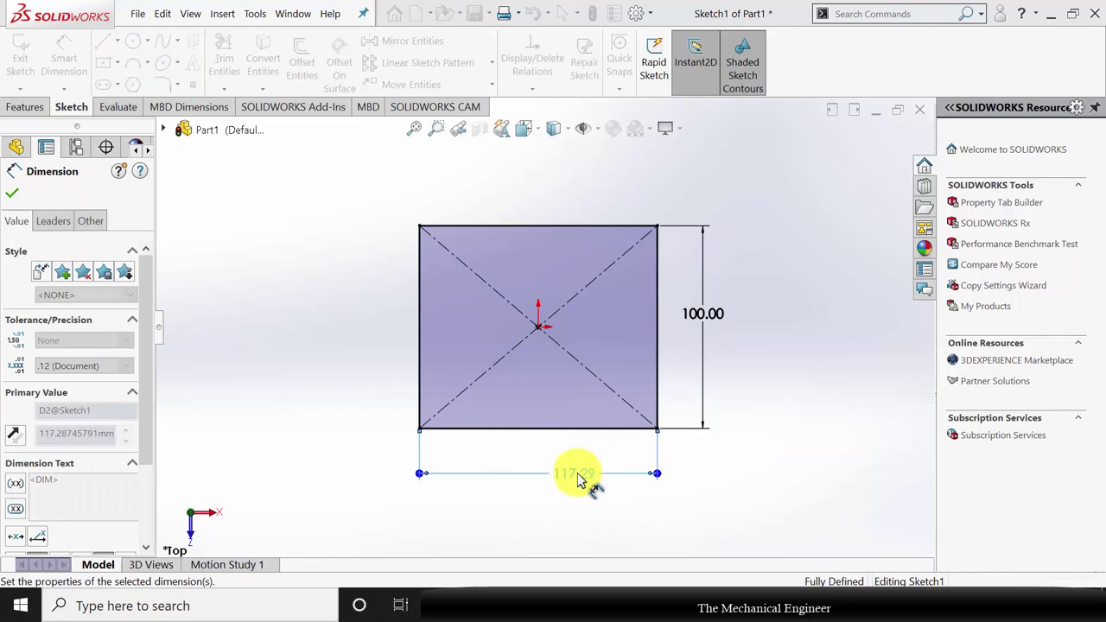
click(26, 107)
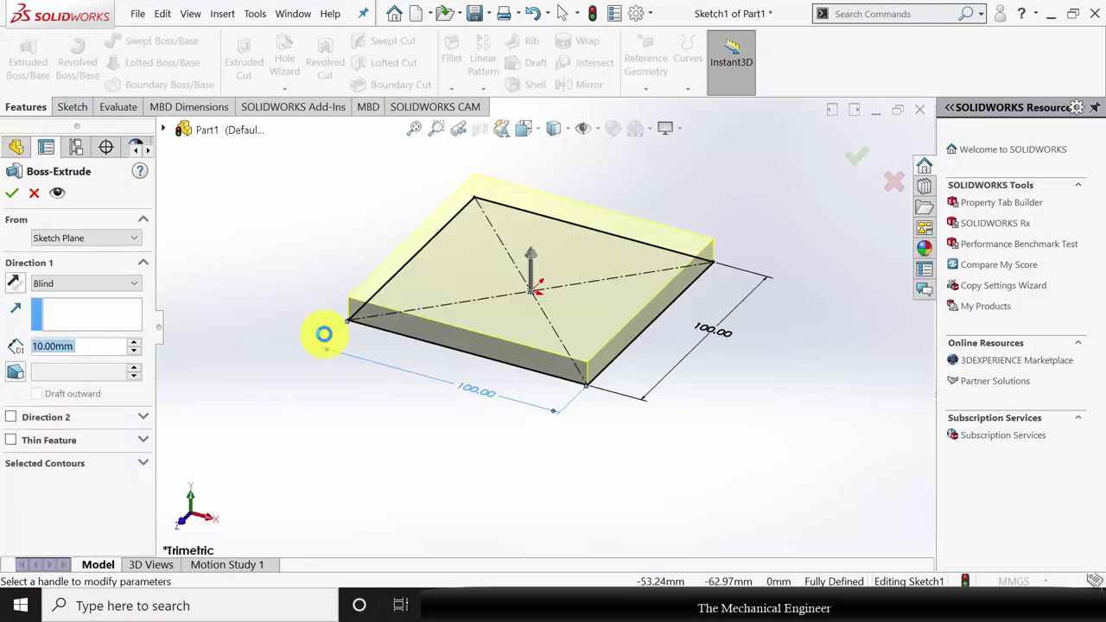
Step: Extrude the 100 × 100 square 30 mm into a solid block
text(30)
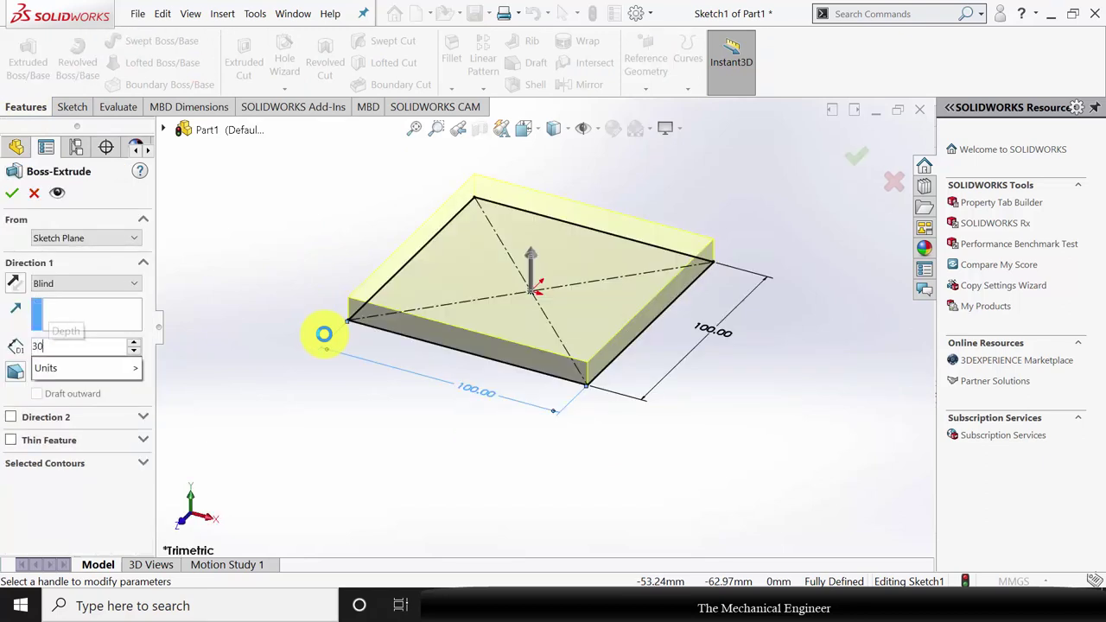
key(Return)
click(12, 194)
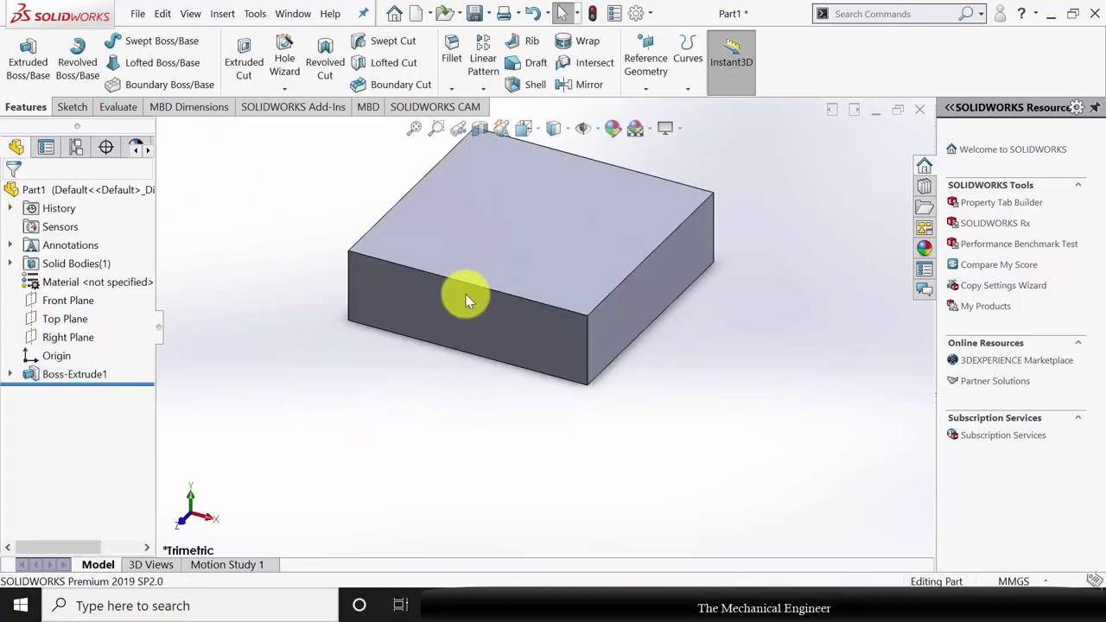
Step: On the block's top face, sketch two origin-centred rectangles crossing as horizontal and vertical bars
click(594, 193)
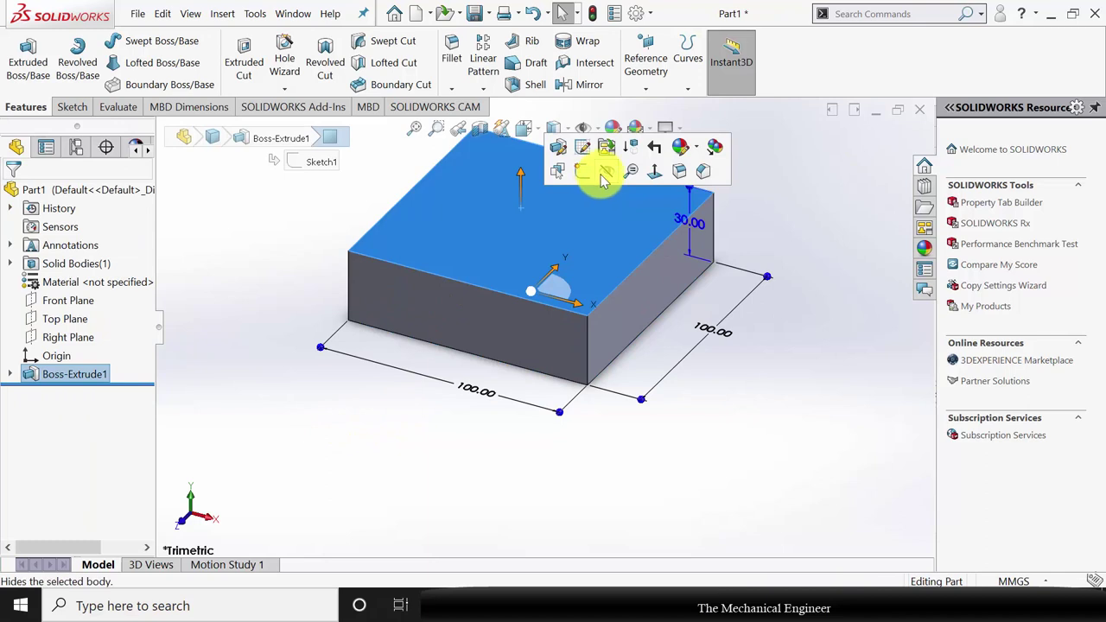
click(591, 173)
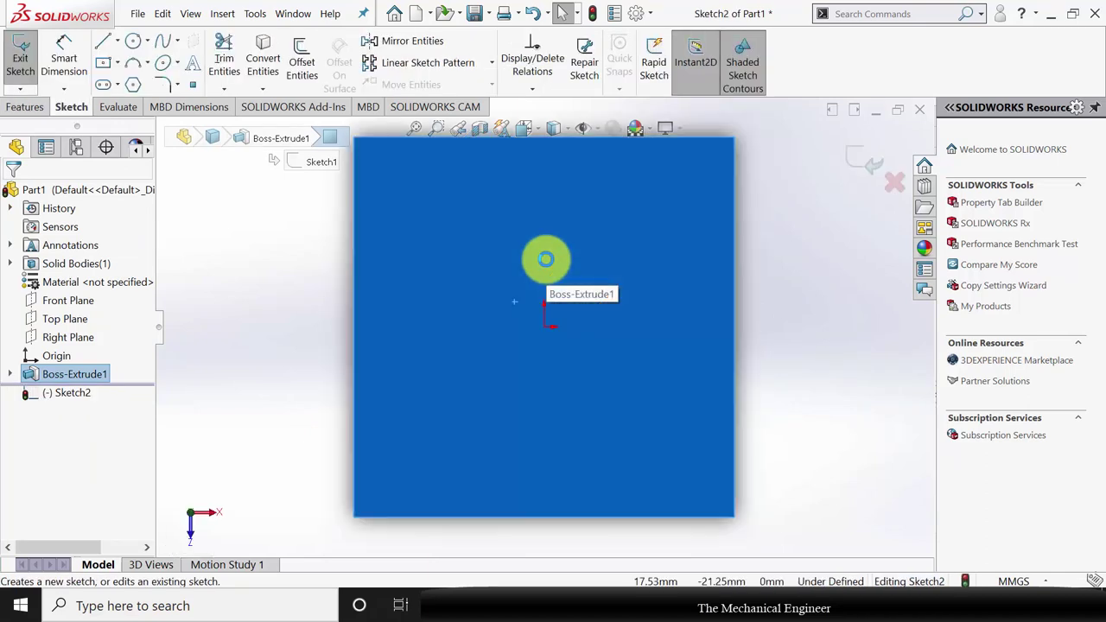
click(102, 62)
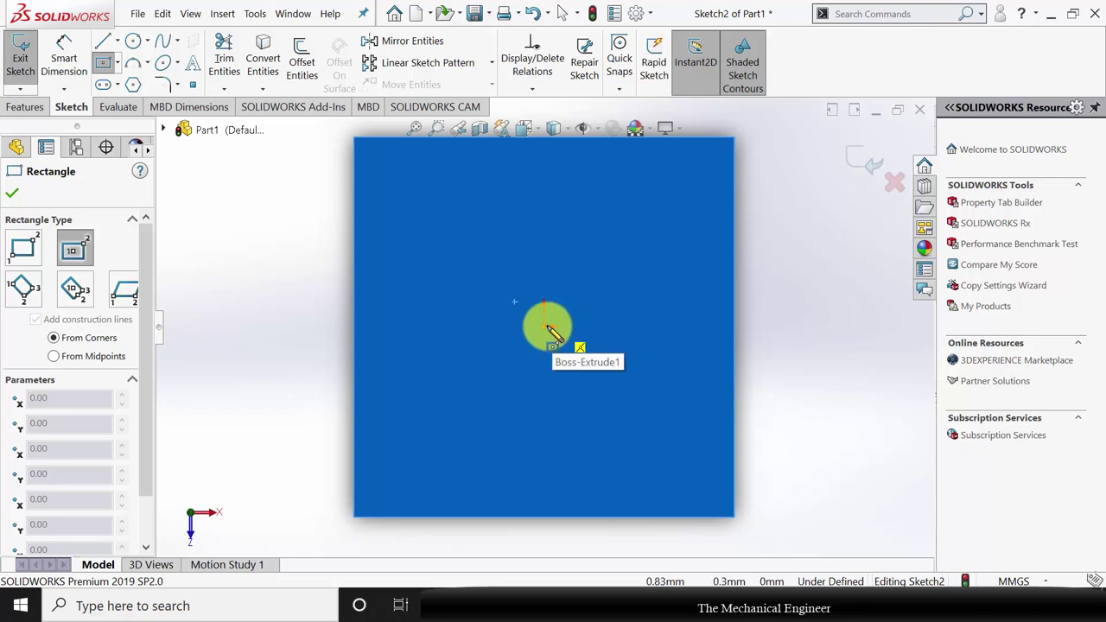
click(544, 328)
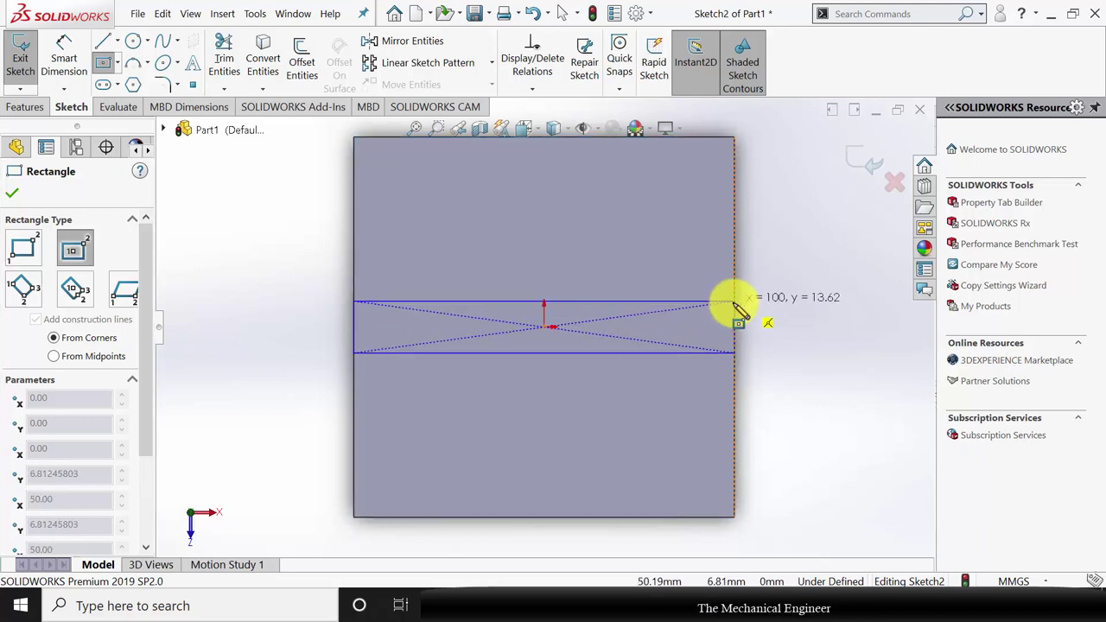
click(733, 301)
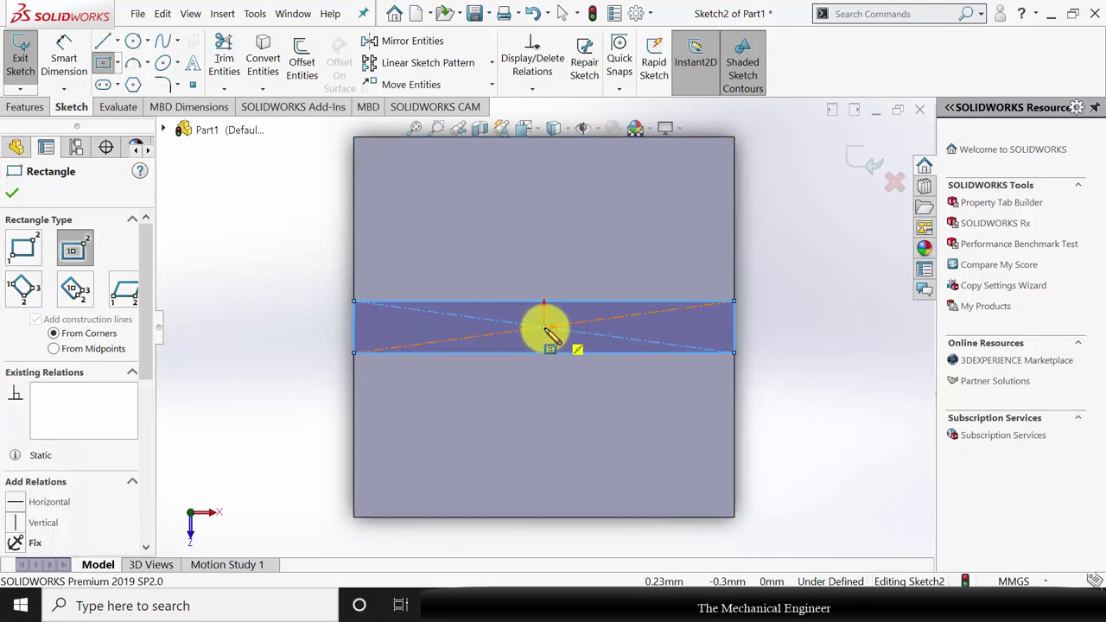
click(543, 328)
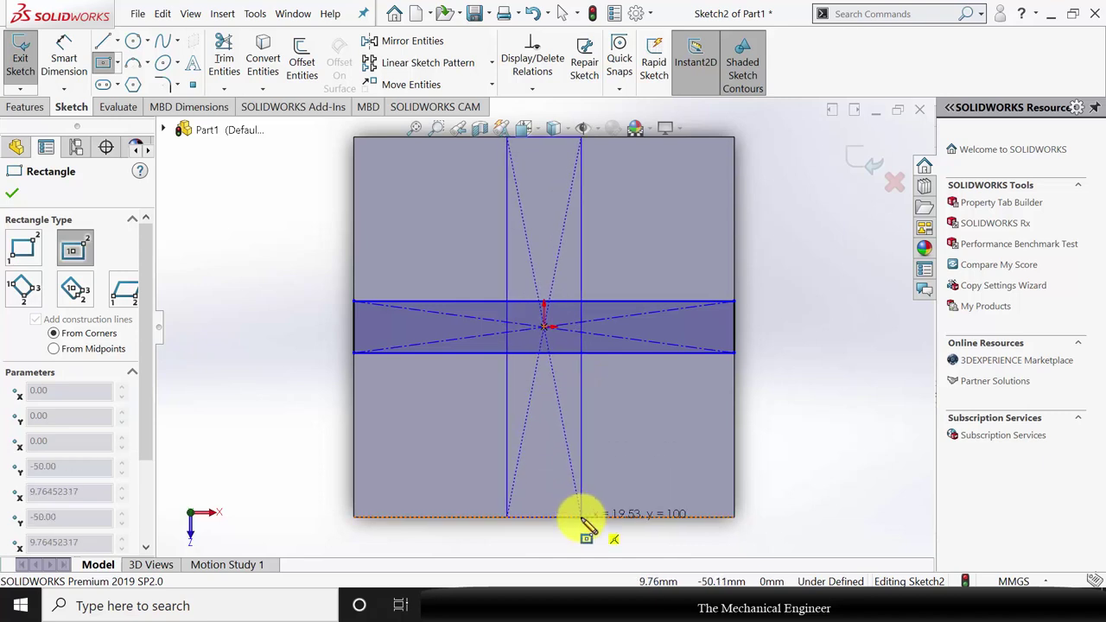
click(581, 517)
Step: Dimension both the horizontal and vertical bars to 10 mm wide
click(64, 59)
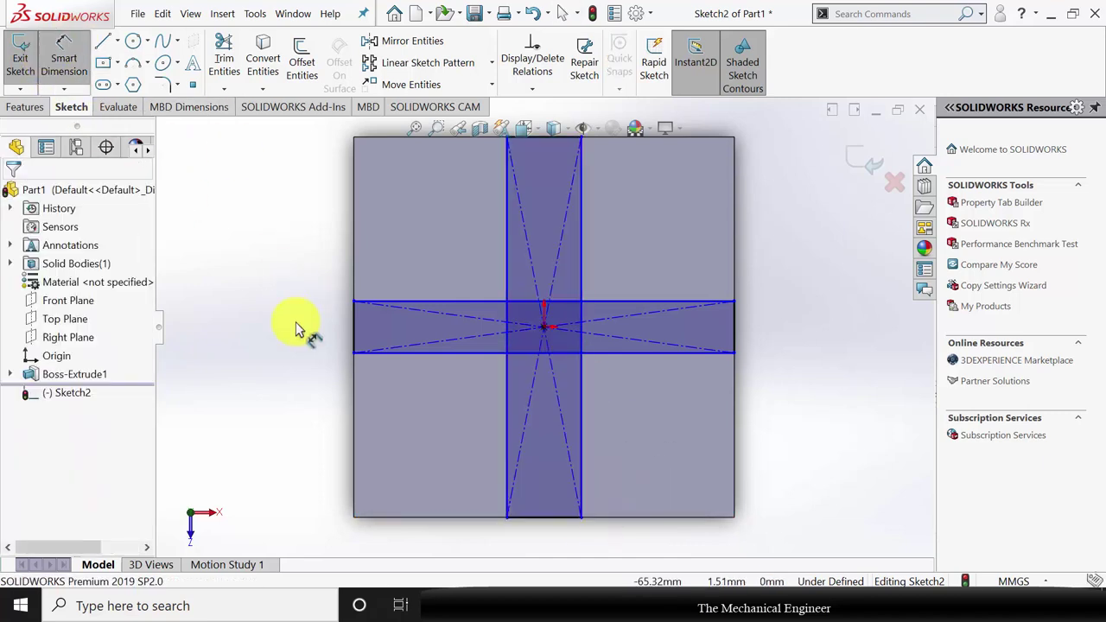
click(354, 339)
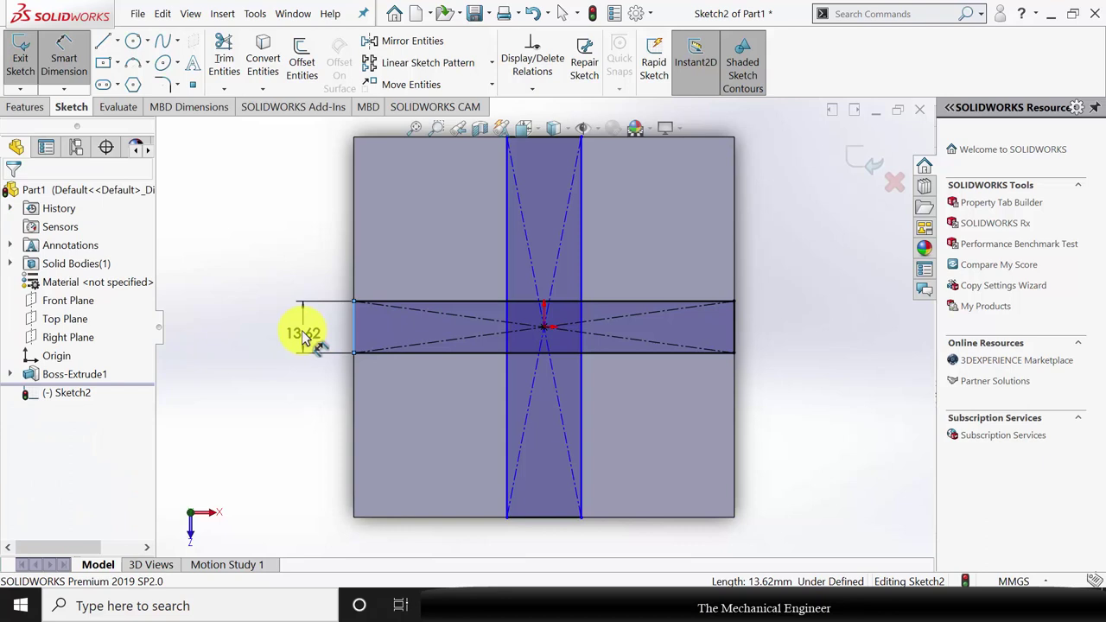
click(304, 337)
text(1)
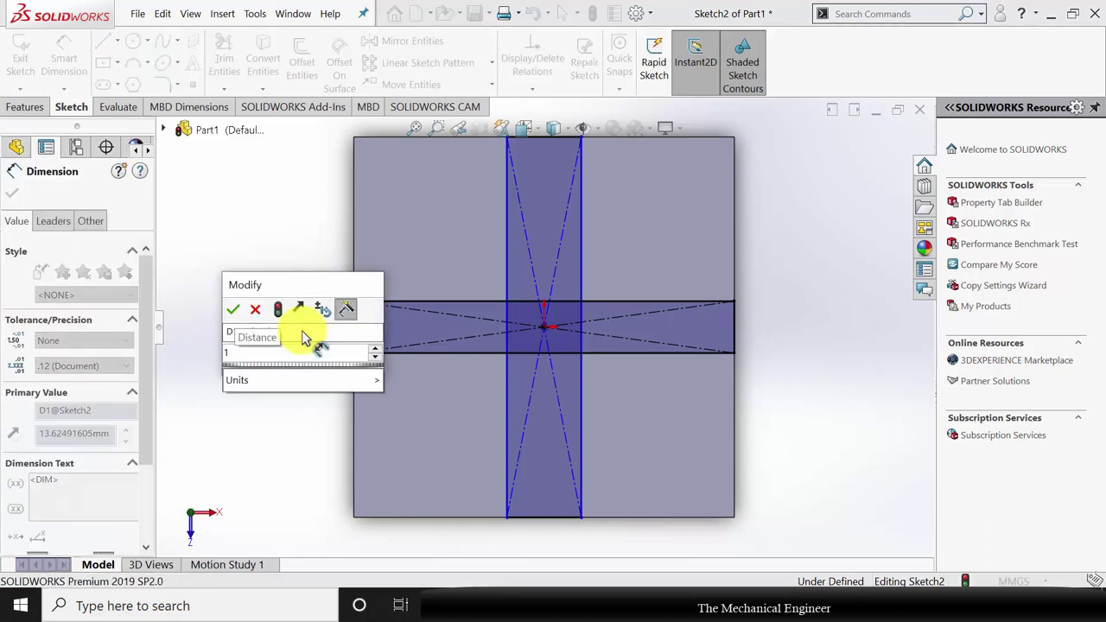
text(0)
key(Return)
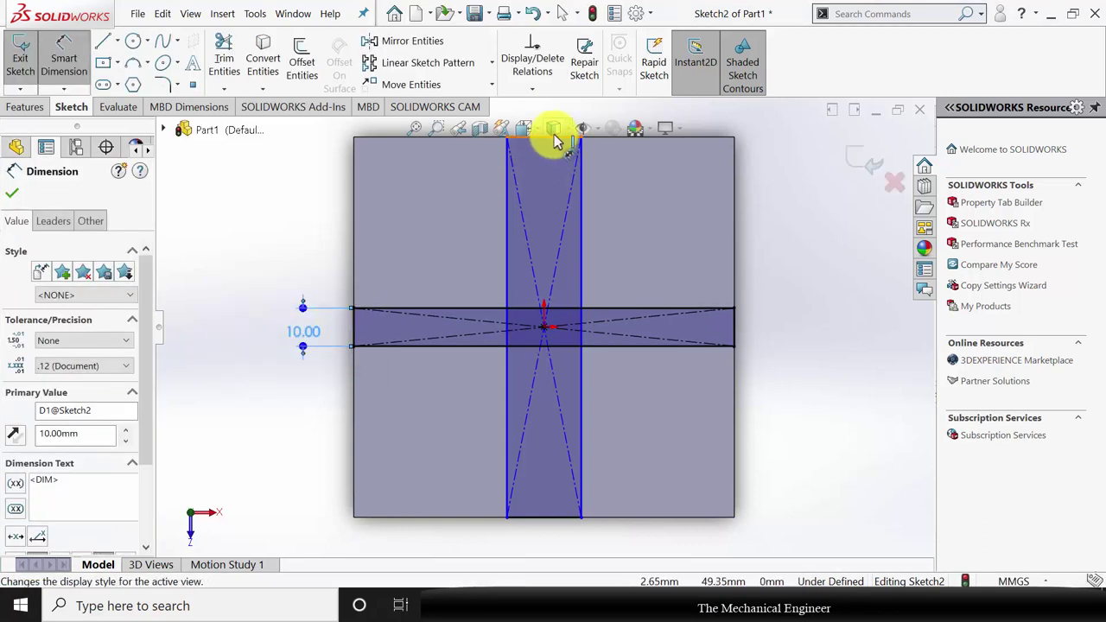
click(555, 140)
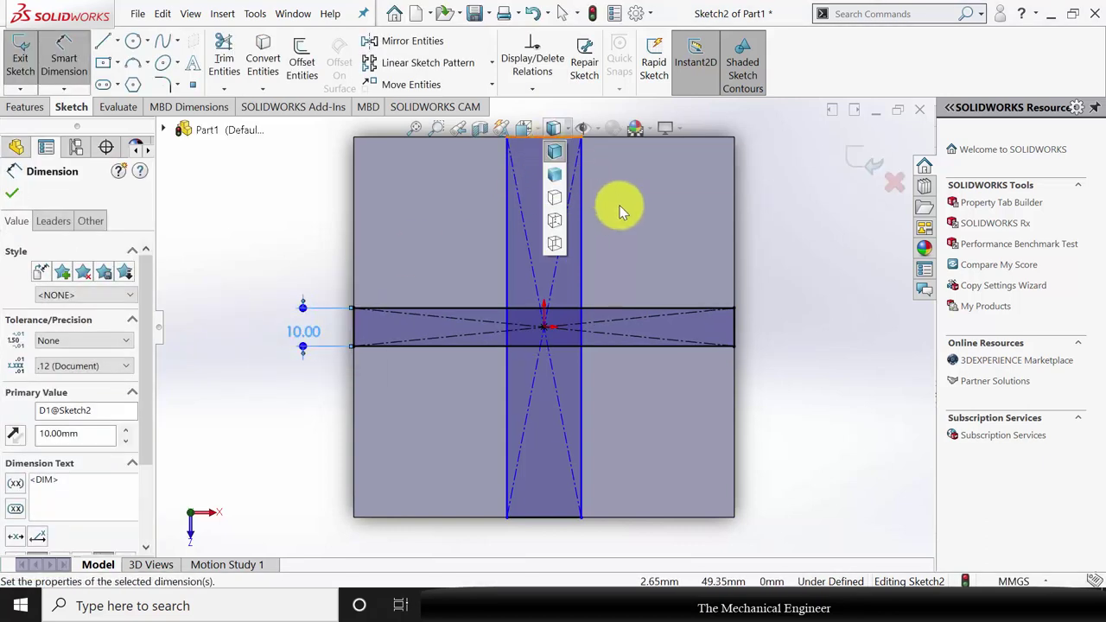
click(553, 518)
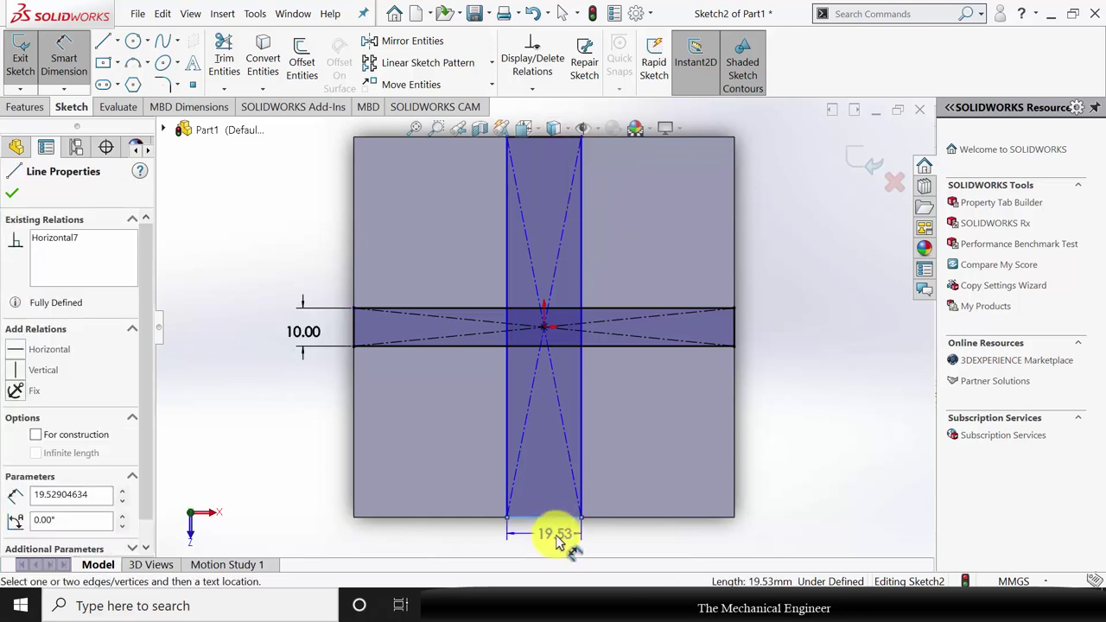
click(558, 538)
text(10)
key(Return)
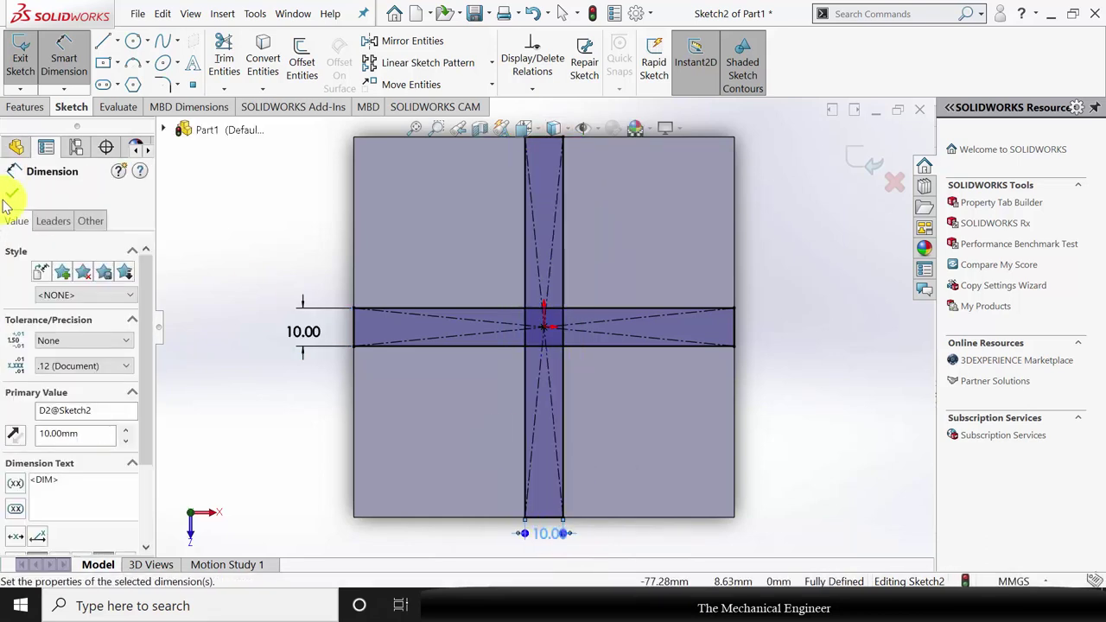
click(12, 194)
Step: Power-trim the inner lines where the bars overlap to leave a single cross outline
click(224, 61)
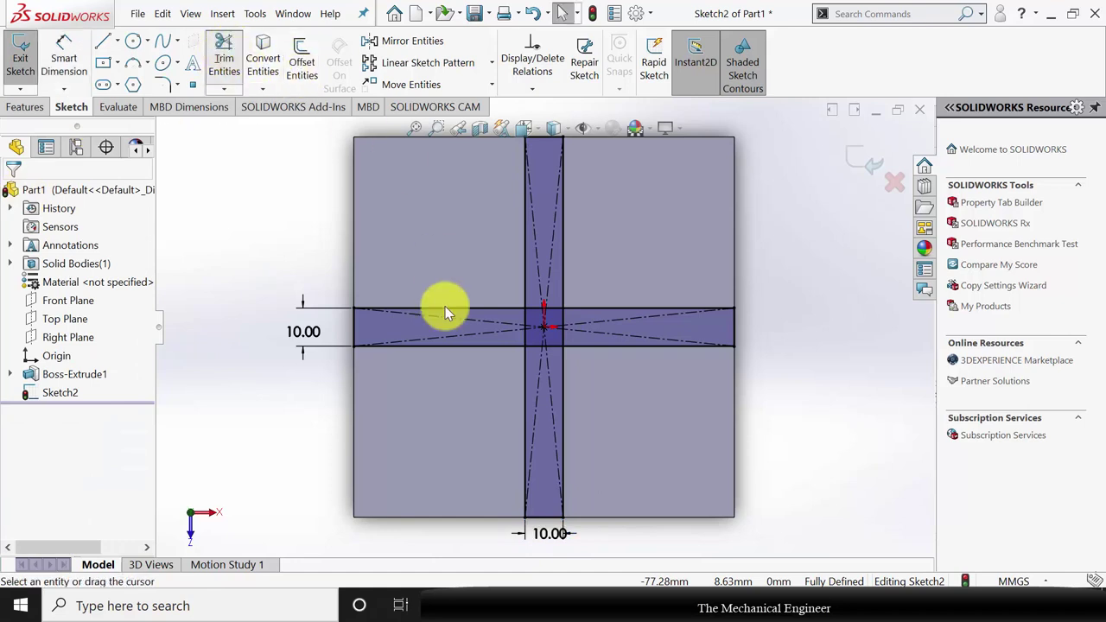
scroll(547, 316, down, 6)
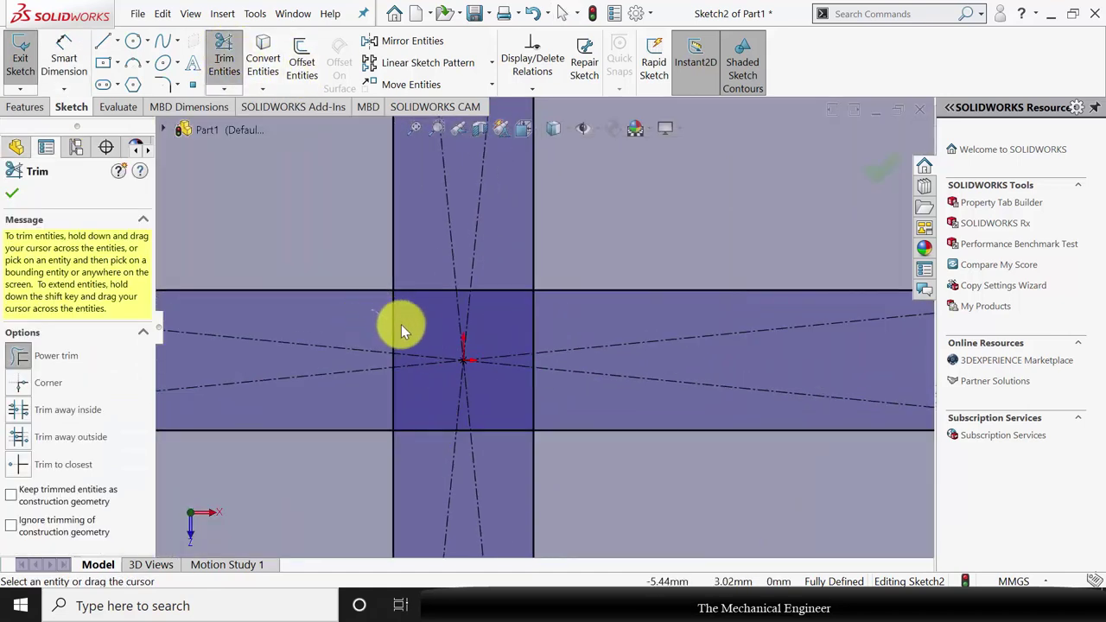
drag(401, 328, 411, 356)
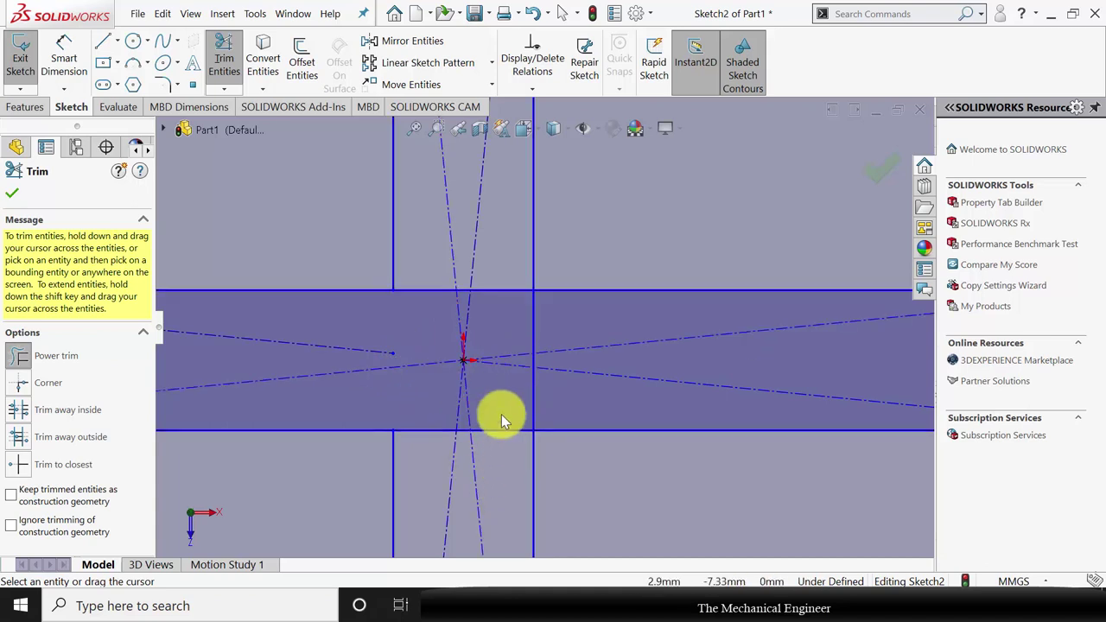
drag(501, 414, 462, 440)
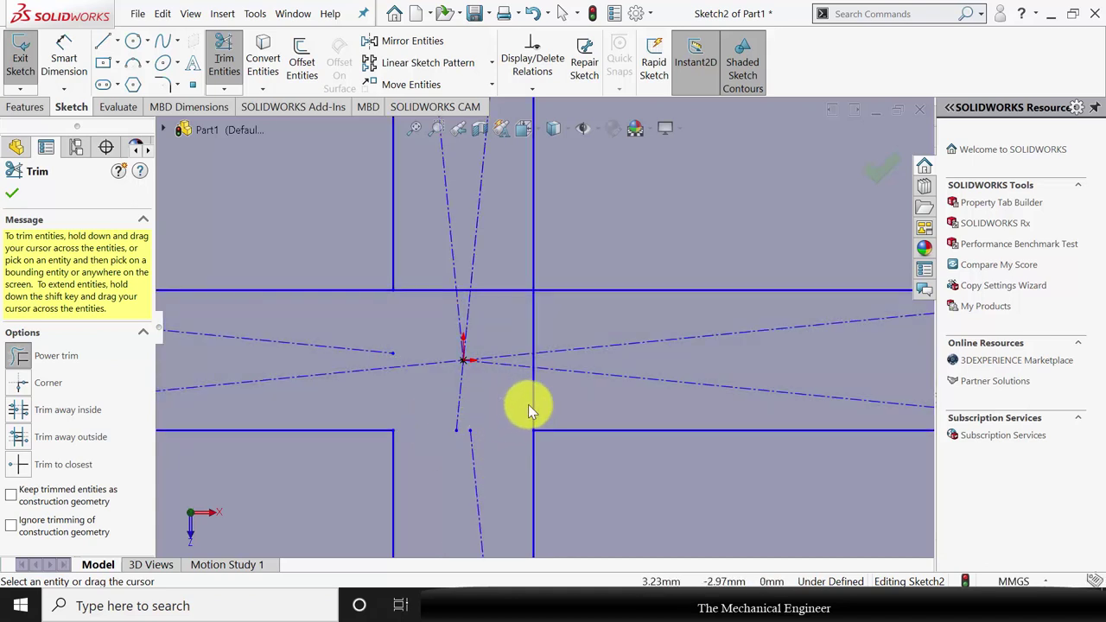
mouse_move(528, 405)
mouse_down()
mouse_move(555, 398)
mouse_move(533, 369)
mouse_up()
mouse_move(532, 310)
mouse_down()
mouse_move(500, 311)
mouse_move(495, 274)
mouse_move(474, 272)
mouse_move(463, 298)
mouse_move(437, 302)
mouse_up()
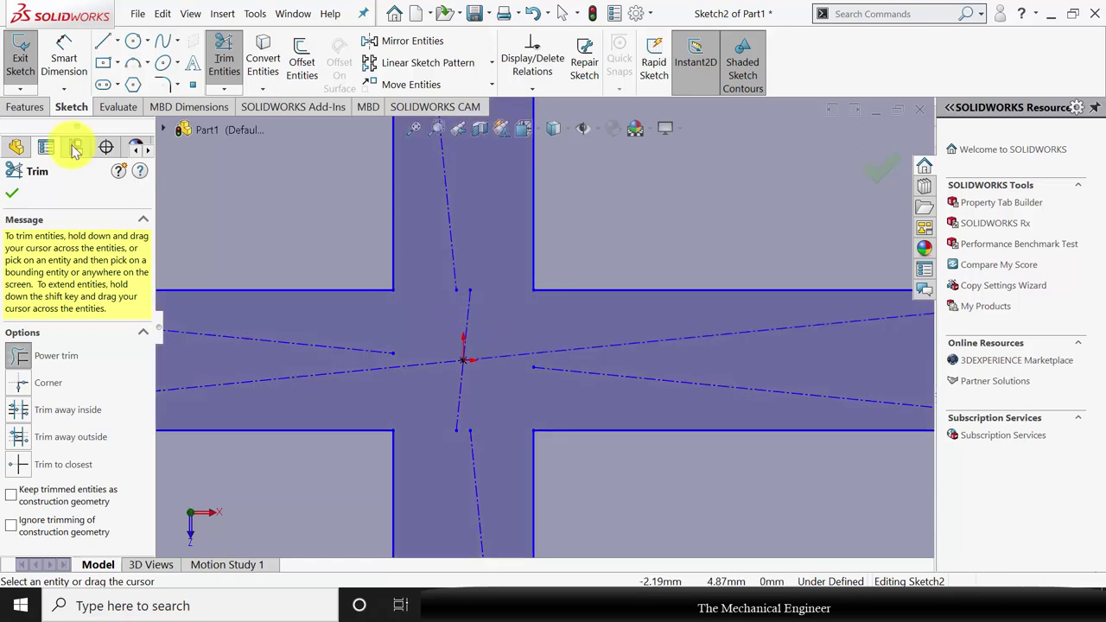
click(12, 194)
Step: Cut the cross sketch 10 mm deep into the block, then bring up Save As
key(f)
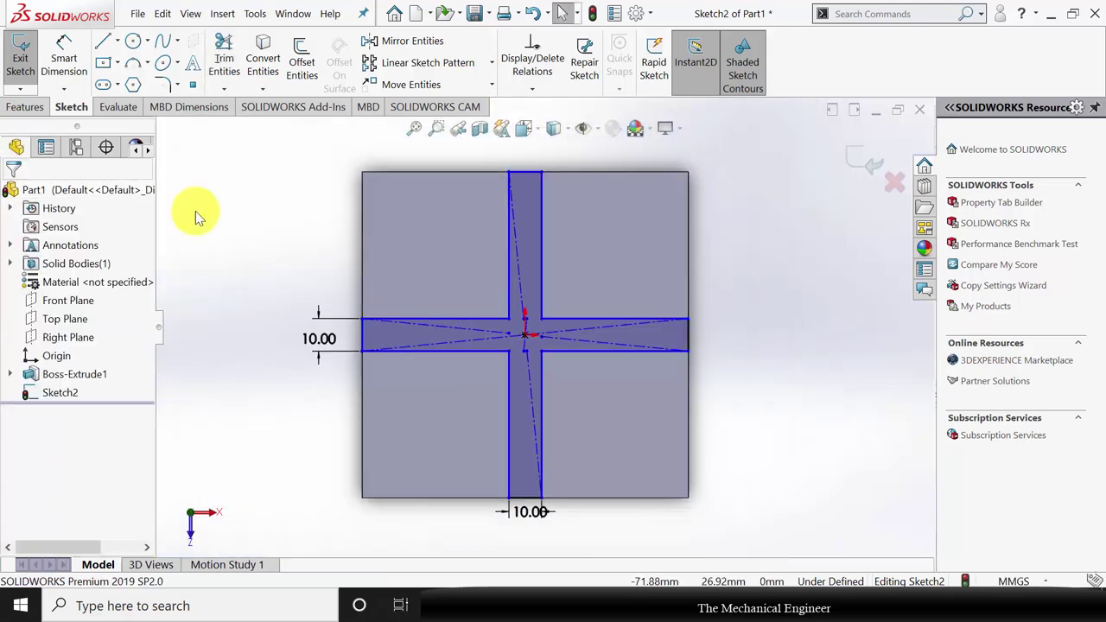
click(24, 106)
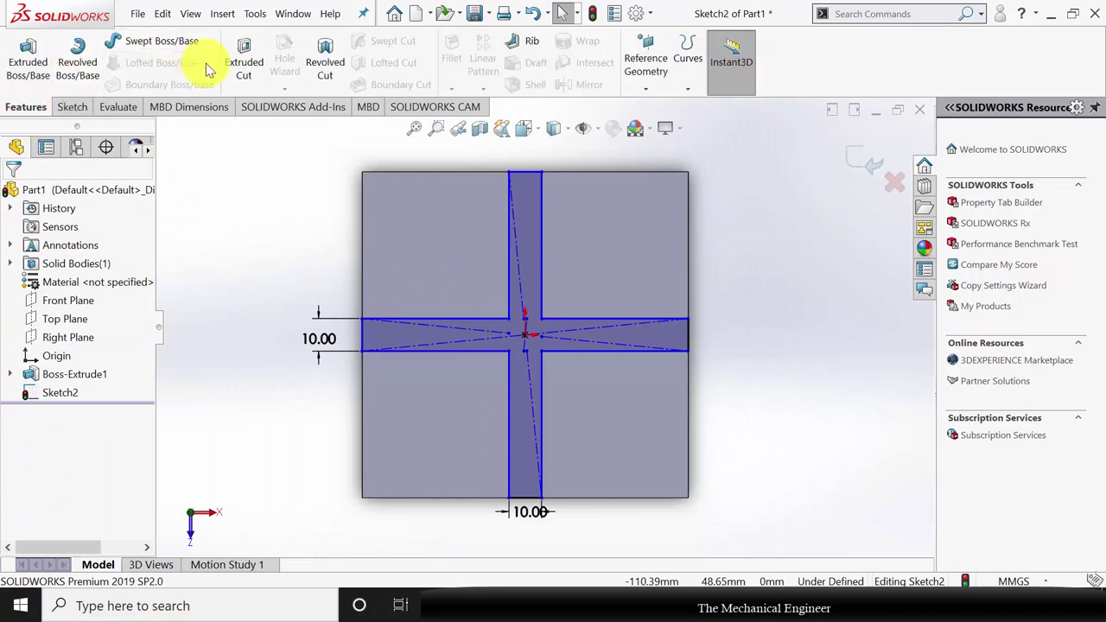
click(239, 68)
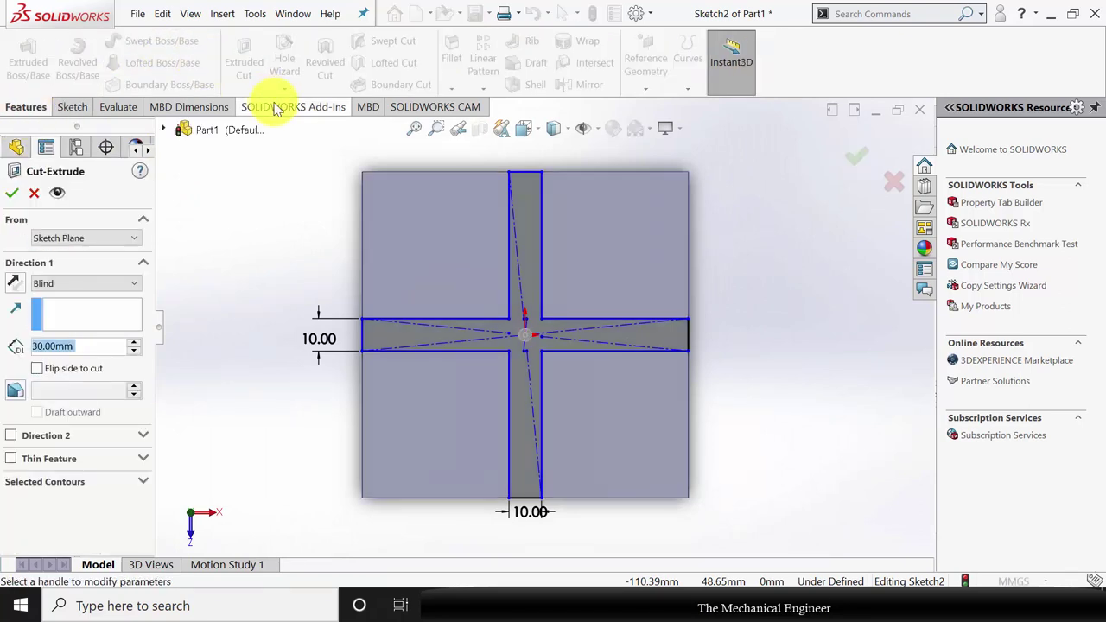
middle_drag(294, 393, 349, 270)
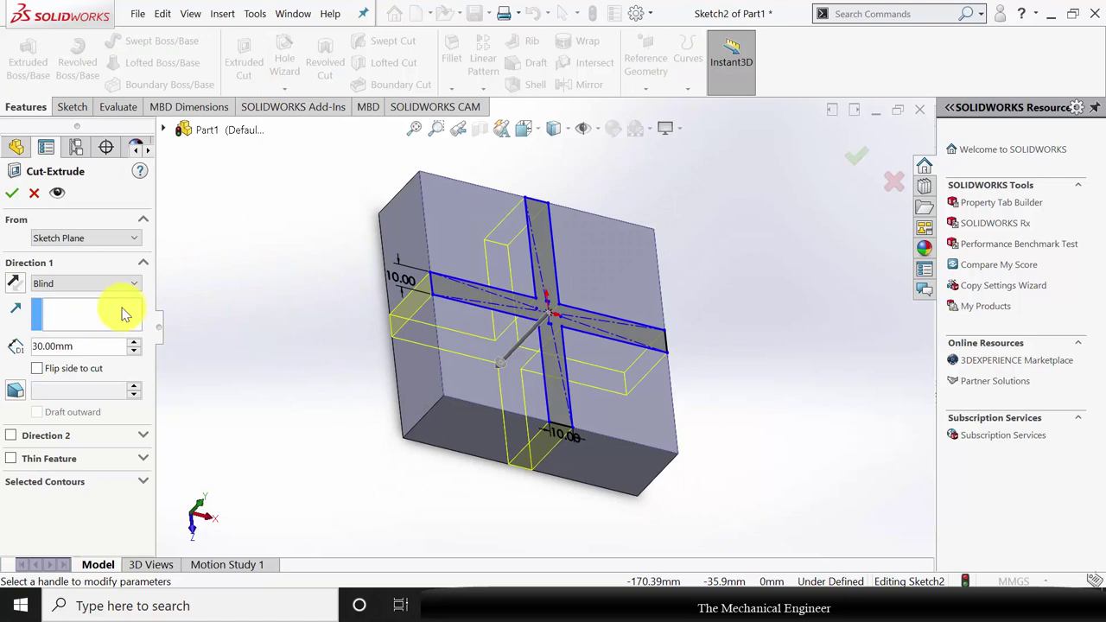
double_click(93, 346)
text(10)
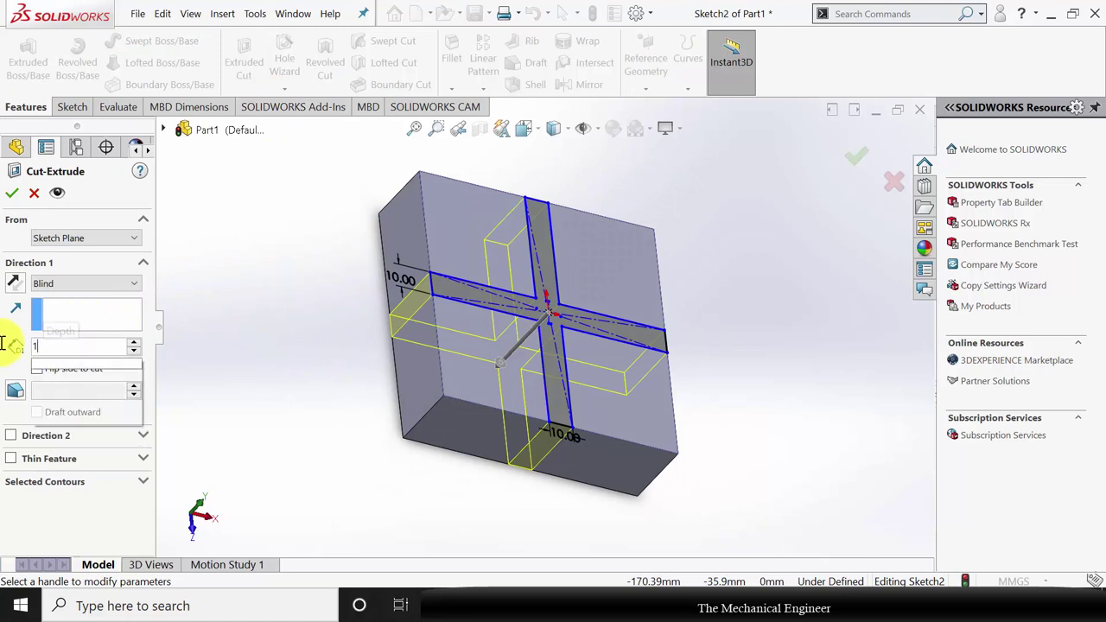
key(Return)
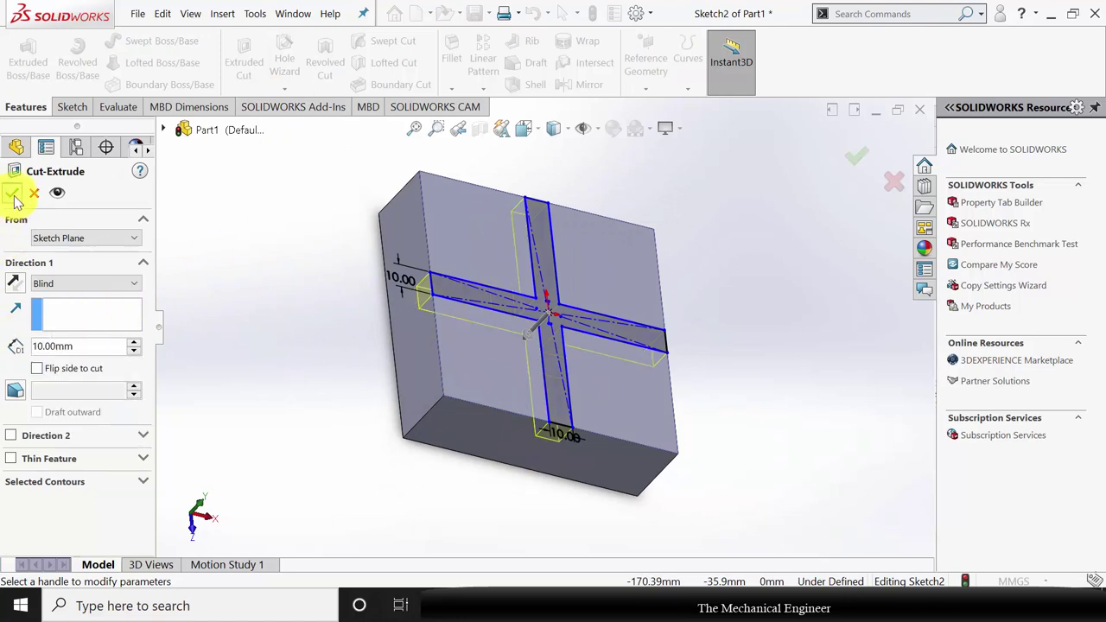
click(13, 196)
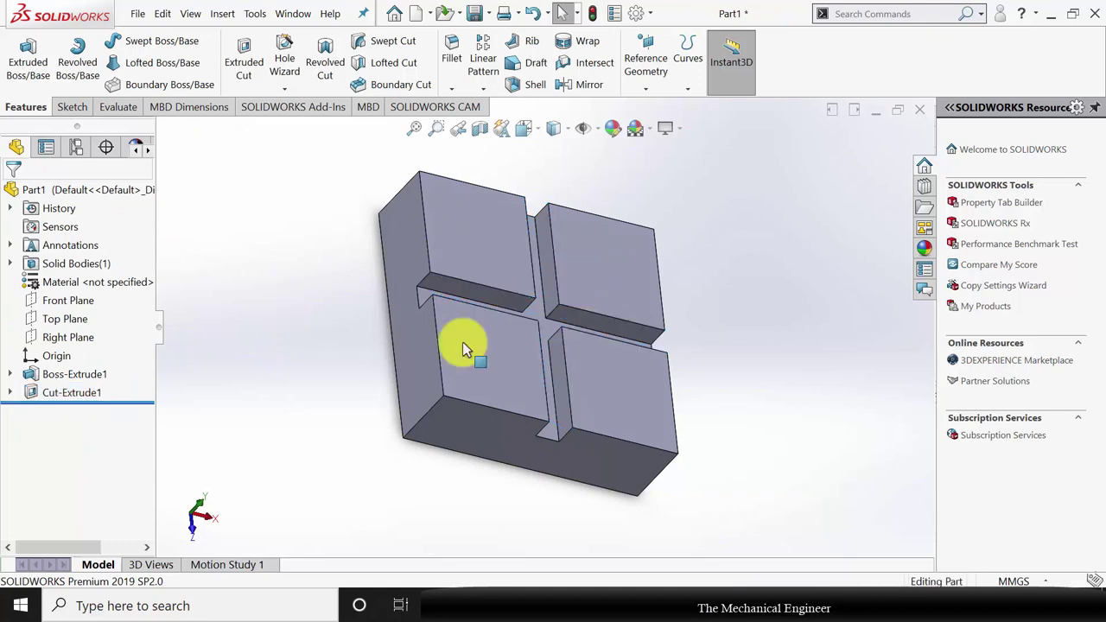
middle_drag(462, 341, 605, 297)
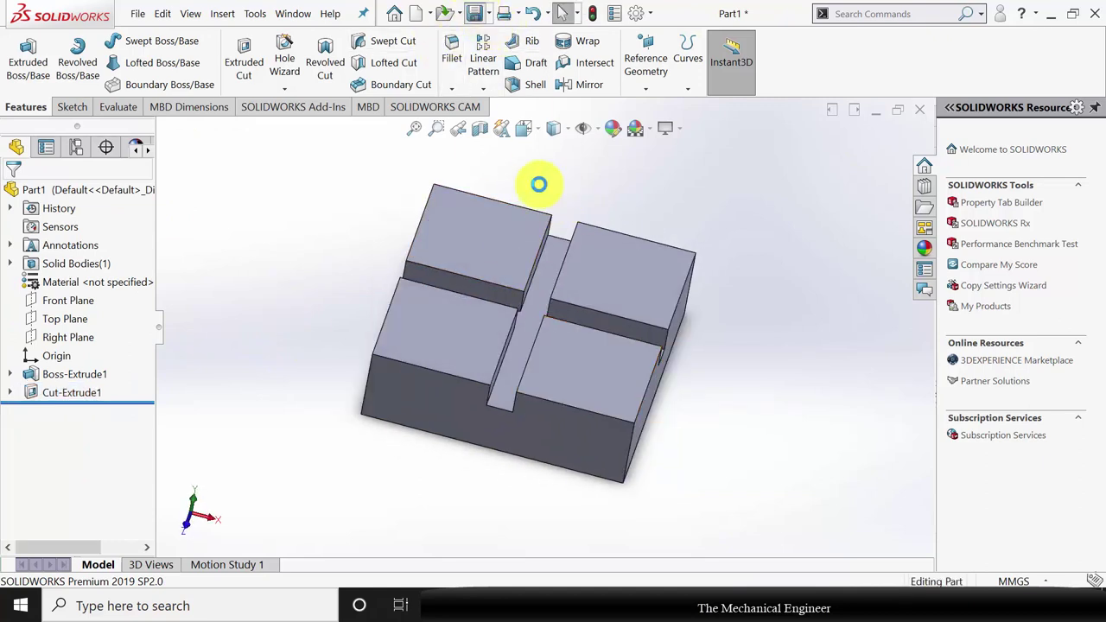
key(ctrl+s)
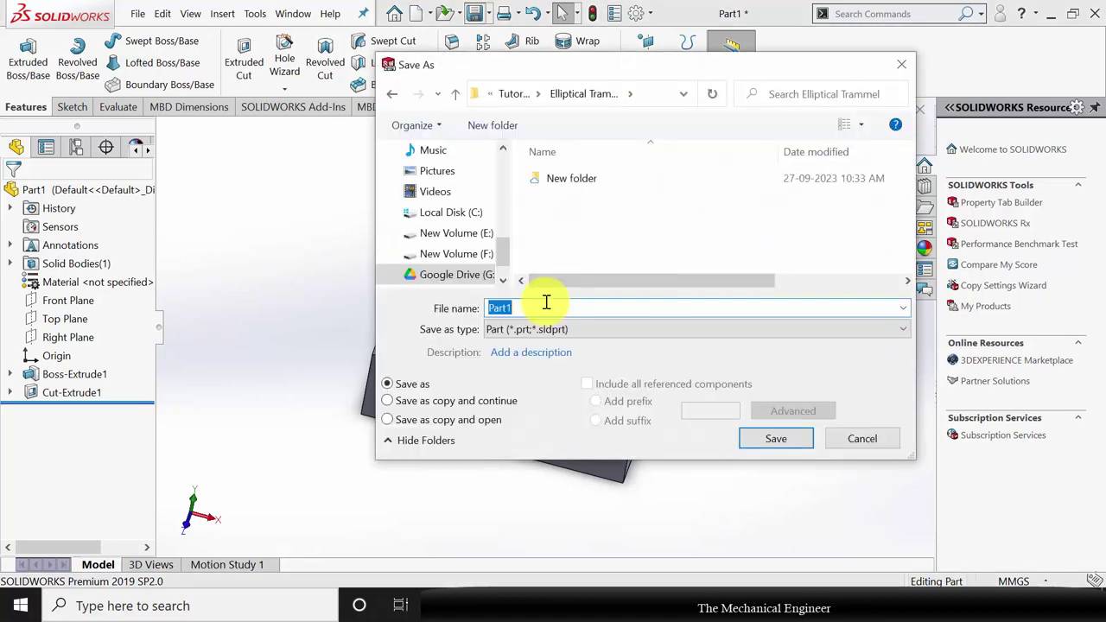
Step: Save the slotted block under the file name '1' and close it
text(1)
key(Return)
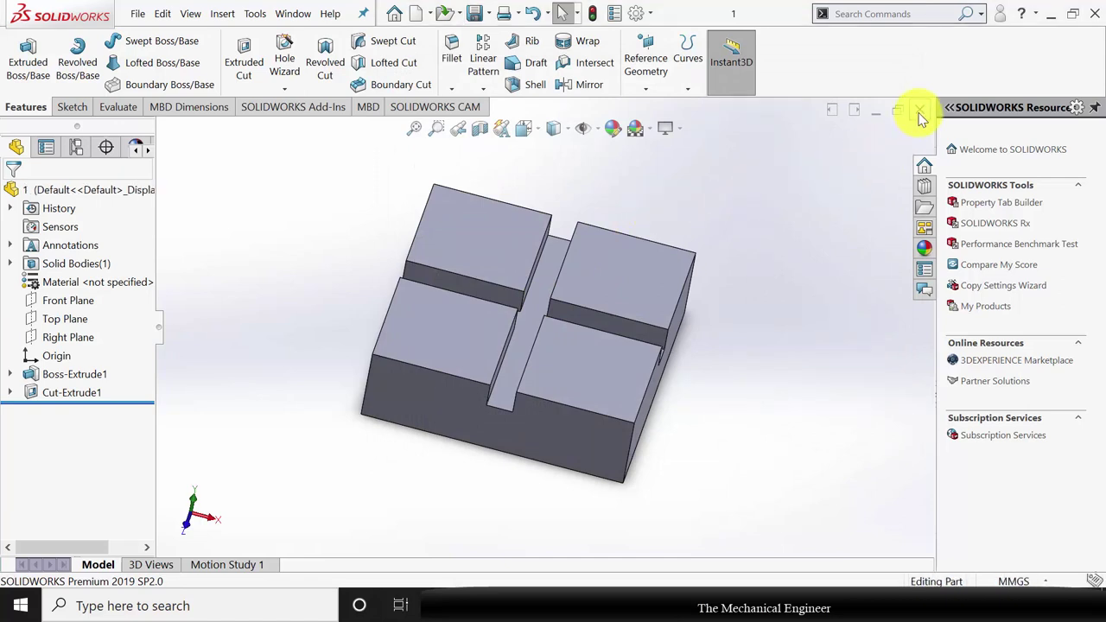
key(ctrl+w)
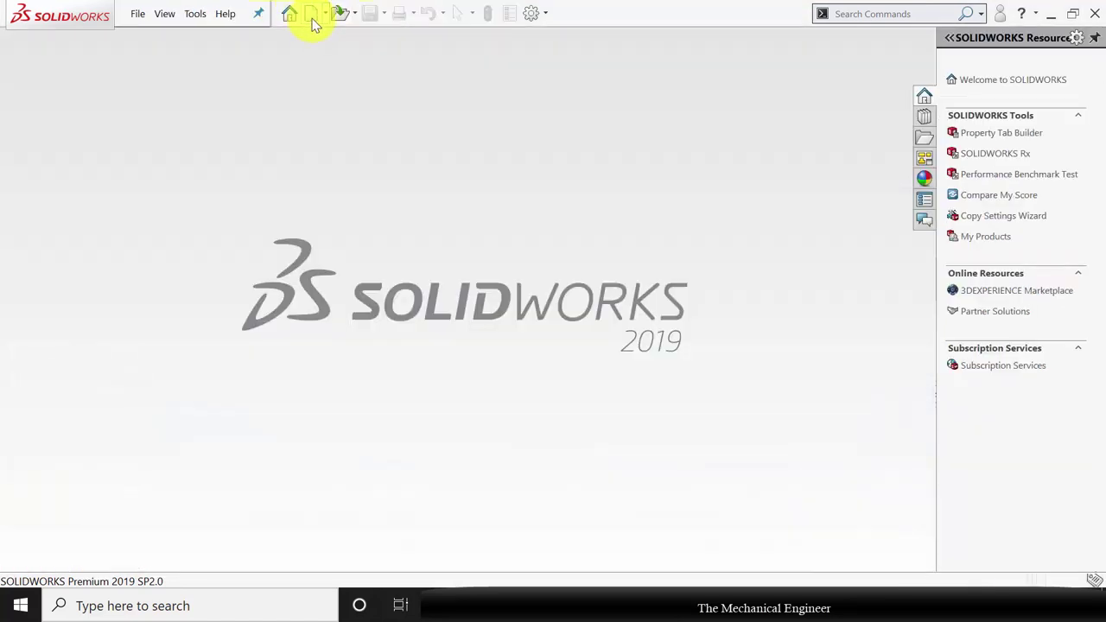
Step: Create a new part and sketch an origin-centred center rectangle on its Top Plane
click(311, 19)
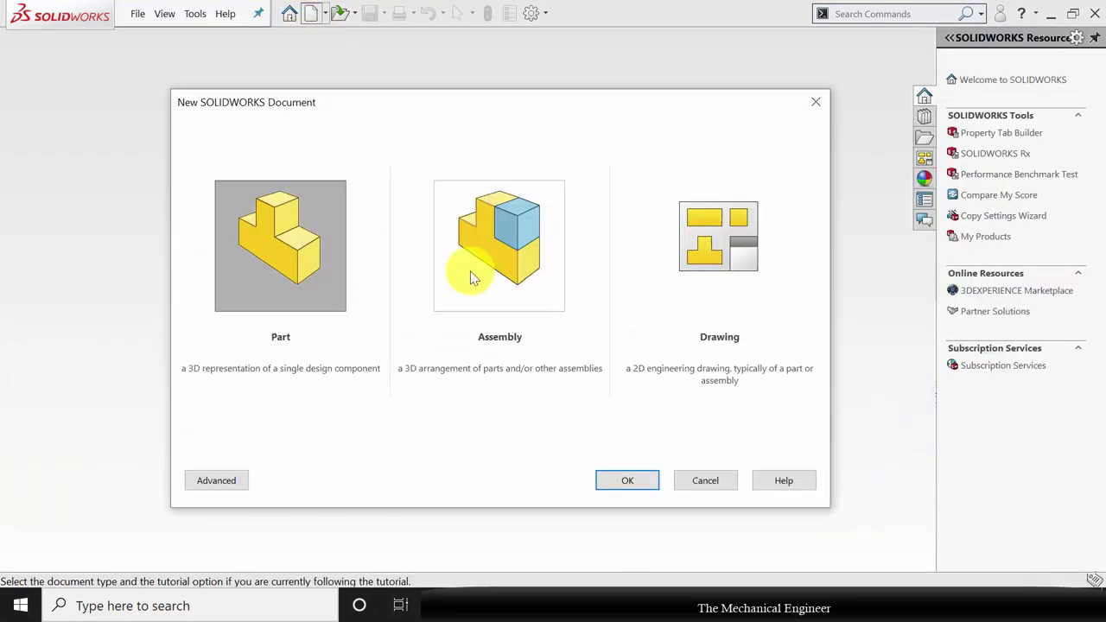
click(630, 480)
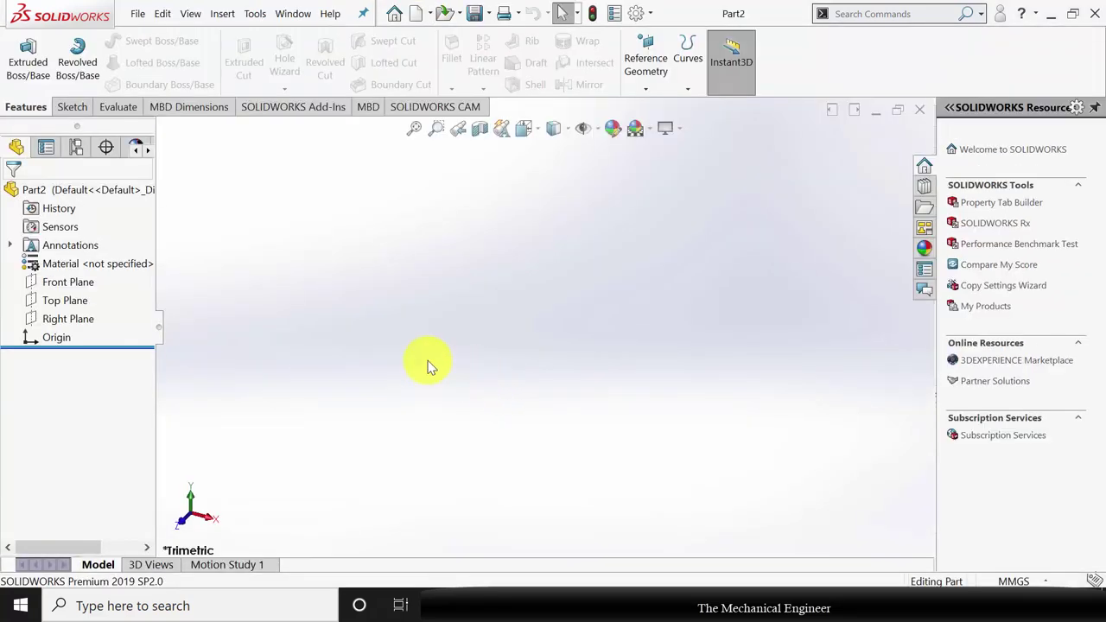
click(52, 300)
click(52, 283)
click(116, 62)
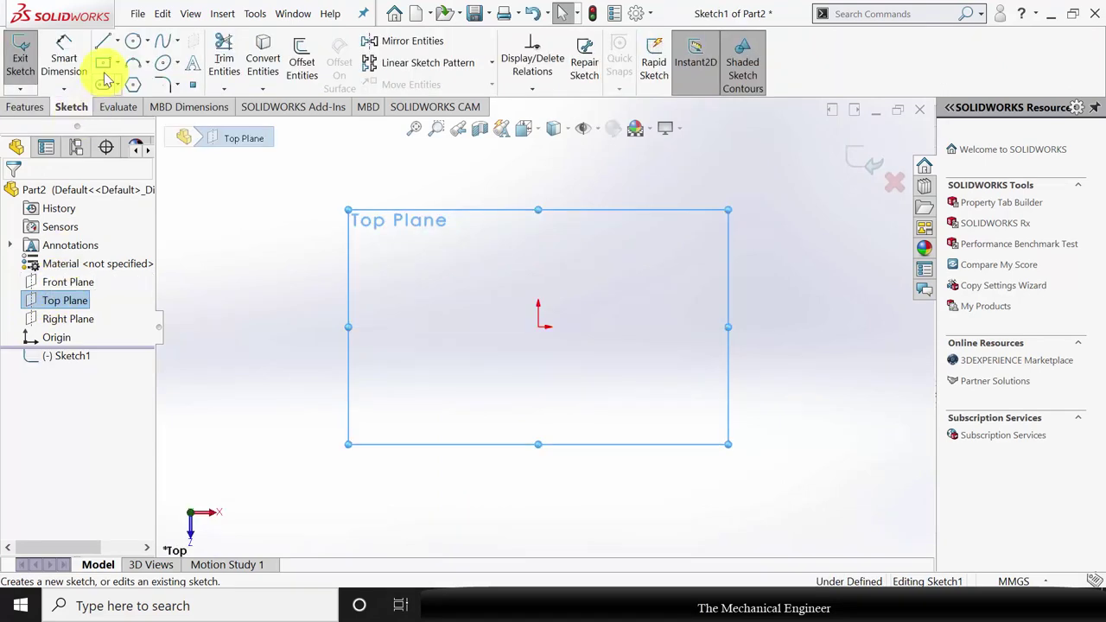
click(106, 86)
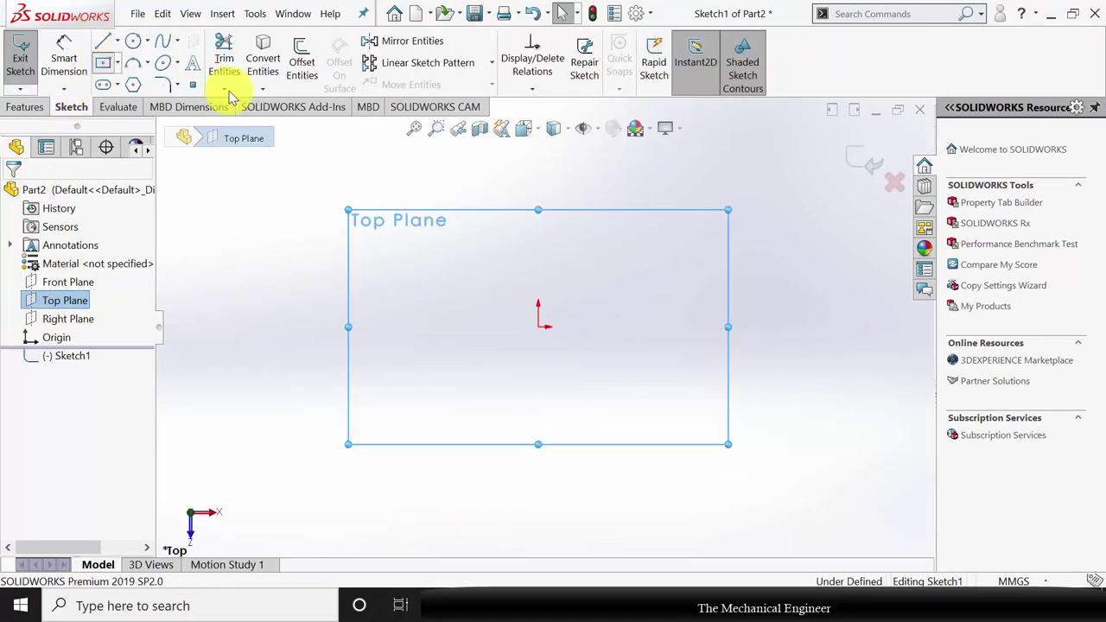
click(539, 327)
click(584, 212)
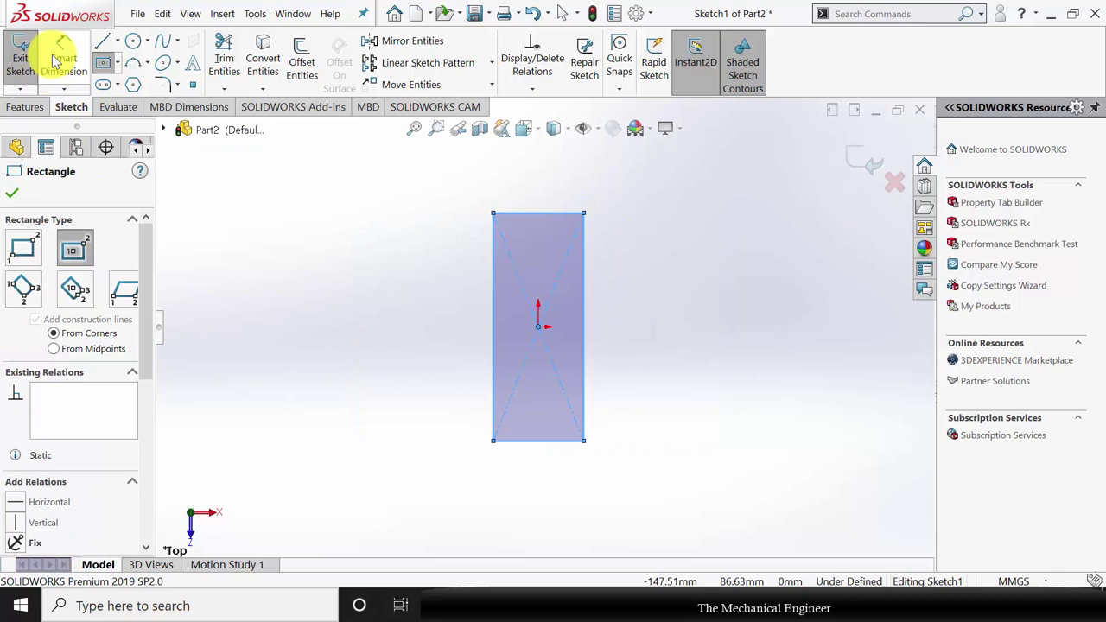
Step: Dimension the rectangle to 25 mm long and 10 mm wide
click(53, 57)
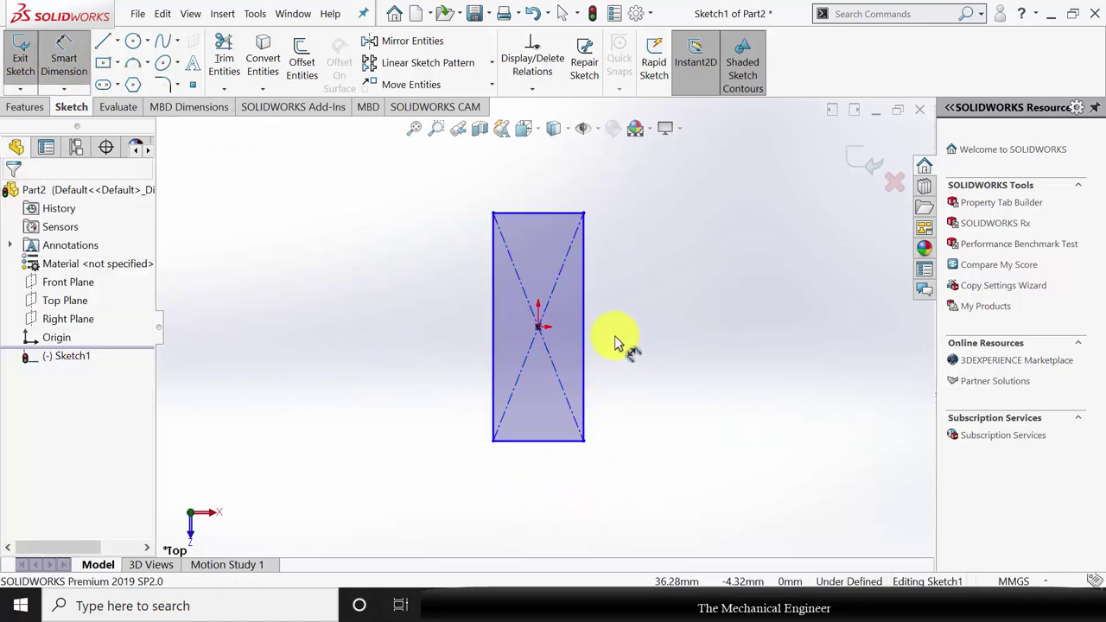
click(584, 333)
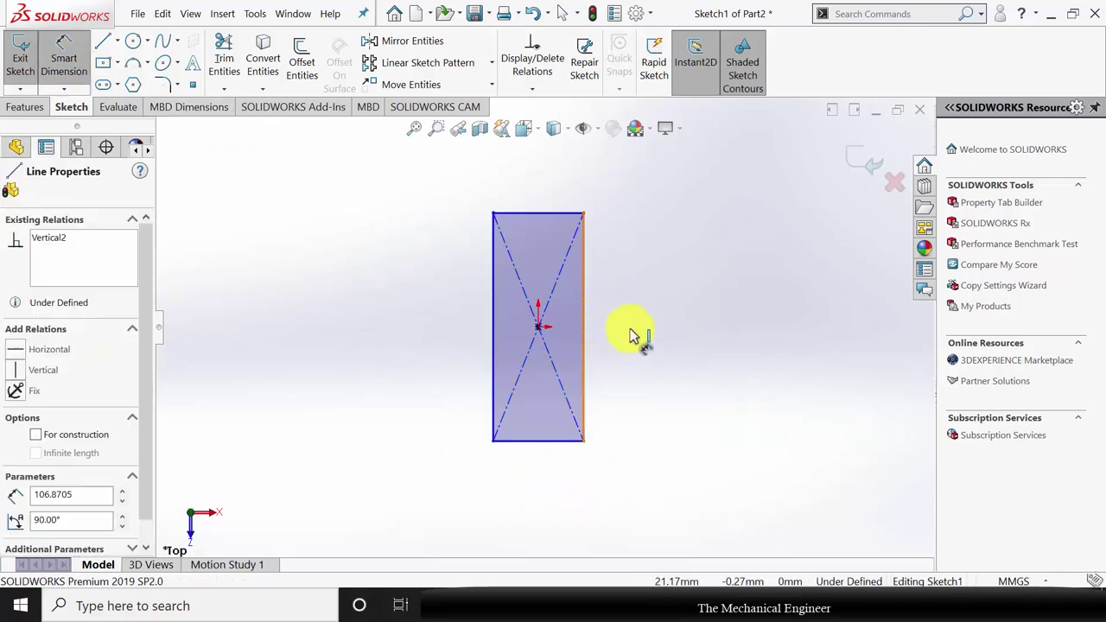
click(639, 333)
text(25)
key(Return)
click(532, 442)
click(542, 490)
text(10)
key(Return)
click(16, 147)
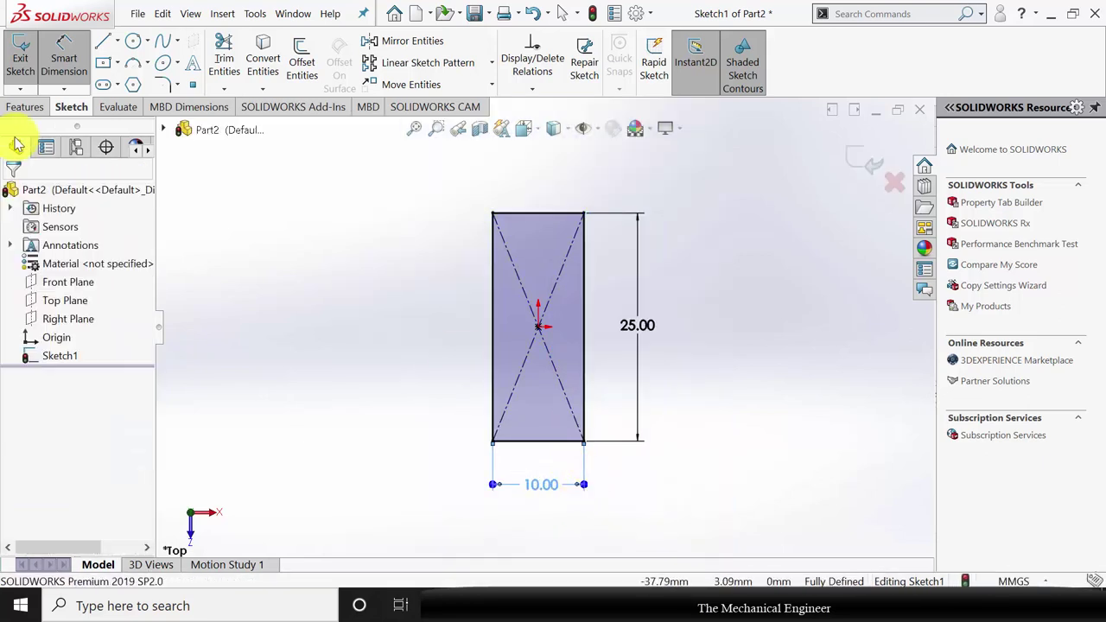
Step: Extrude the 25 × 10 rectangle 10 mm into a solid block
click(22, 106)
click(28, 69)
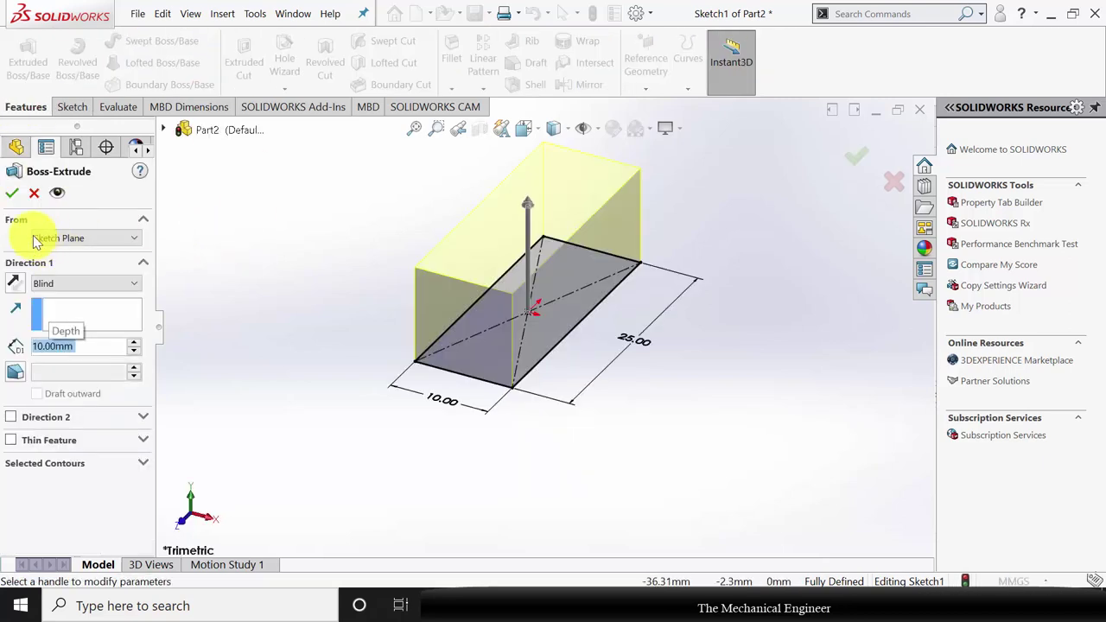
click(18, 193)
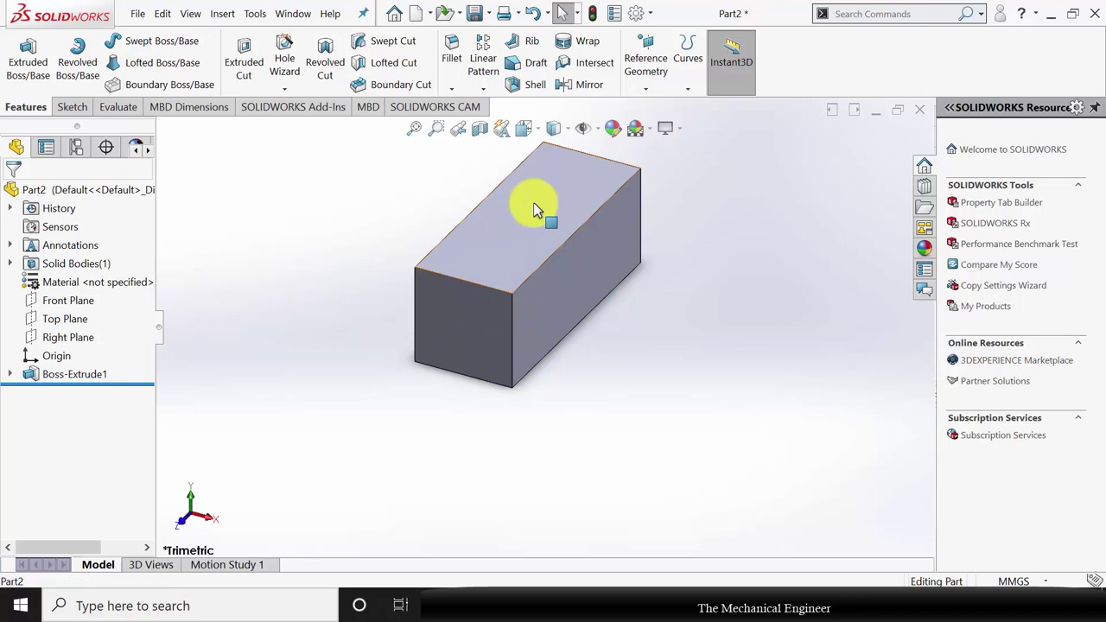
click(538, 210)
Step: Sketch a circle centred on the block's top face with a 5 mm diameter
click(593, 166)
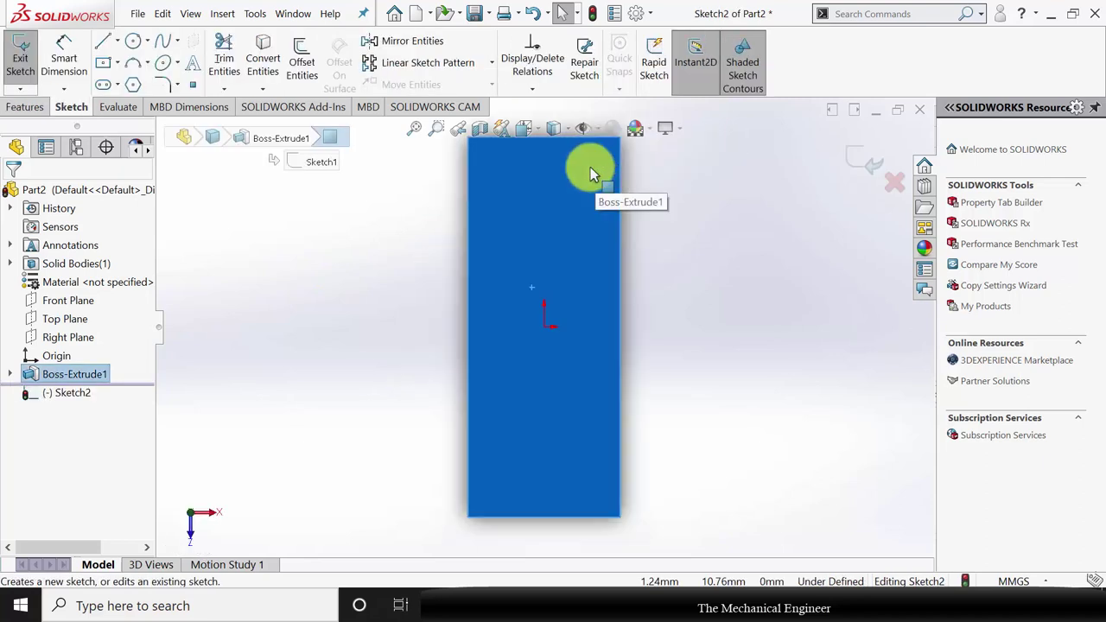
click(545, 325)
click(581, 264)
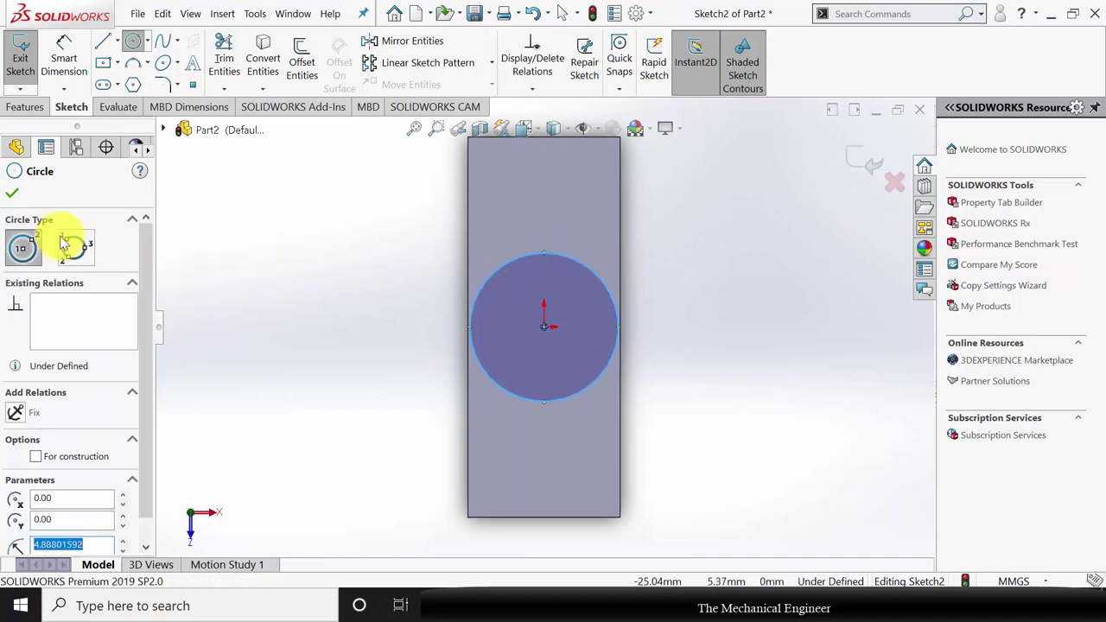
click(12, 194)
click(64, 50)
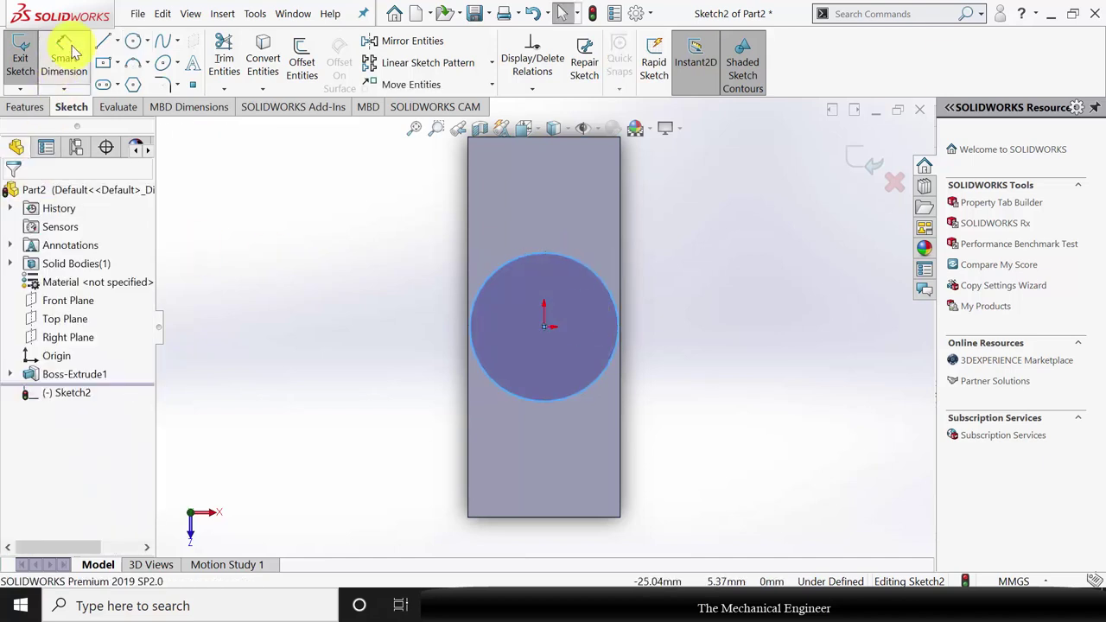
click(591, 260)
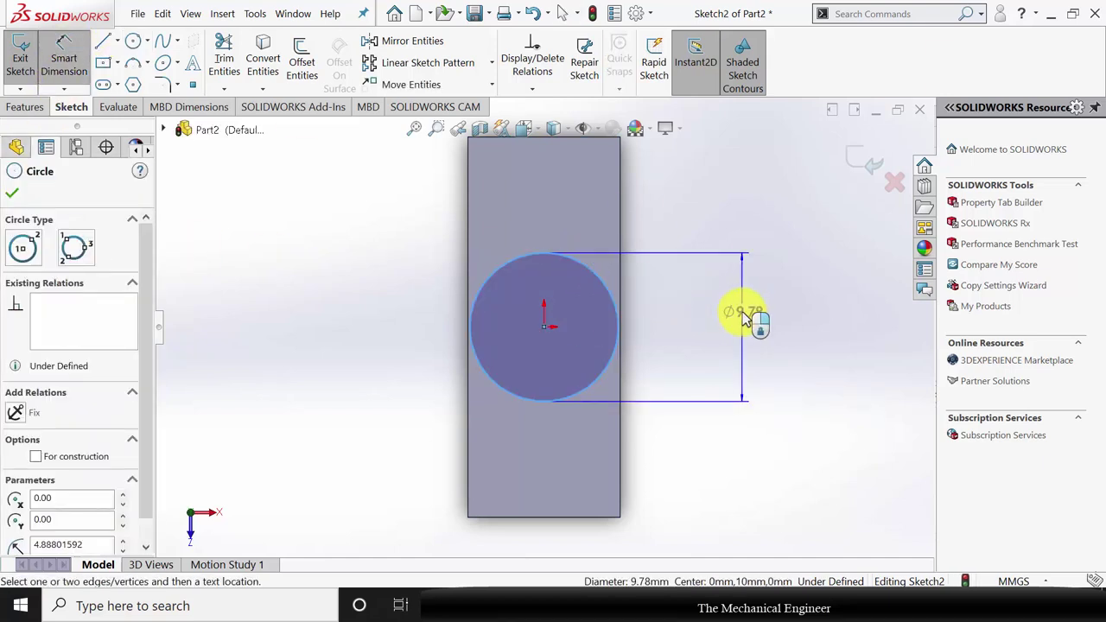
click(741, 317)
text(5)
key(Return)
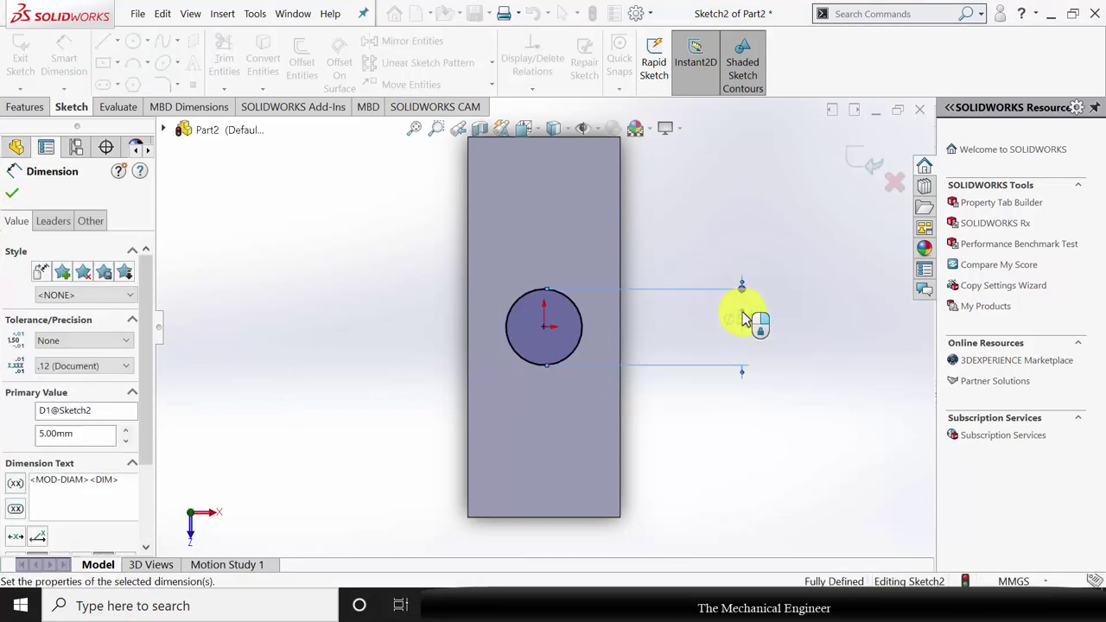
click(12, 194)
Step: Extrude the circle 5 mm into a pin atop the block and save
click(26, 106)
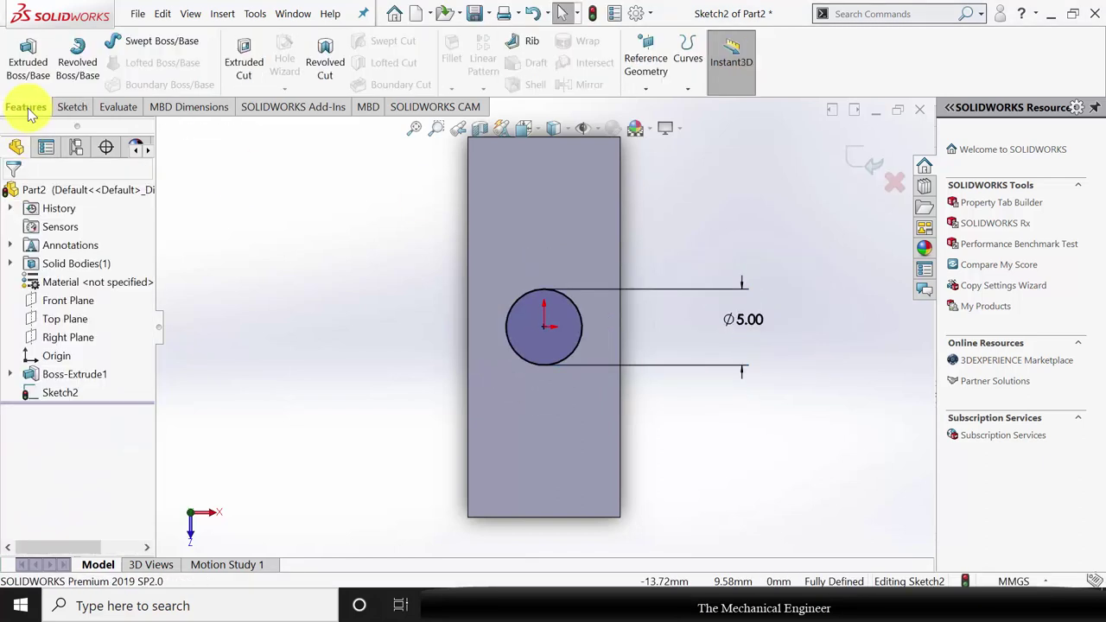
click(29, 65)
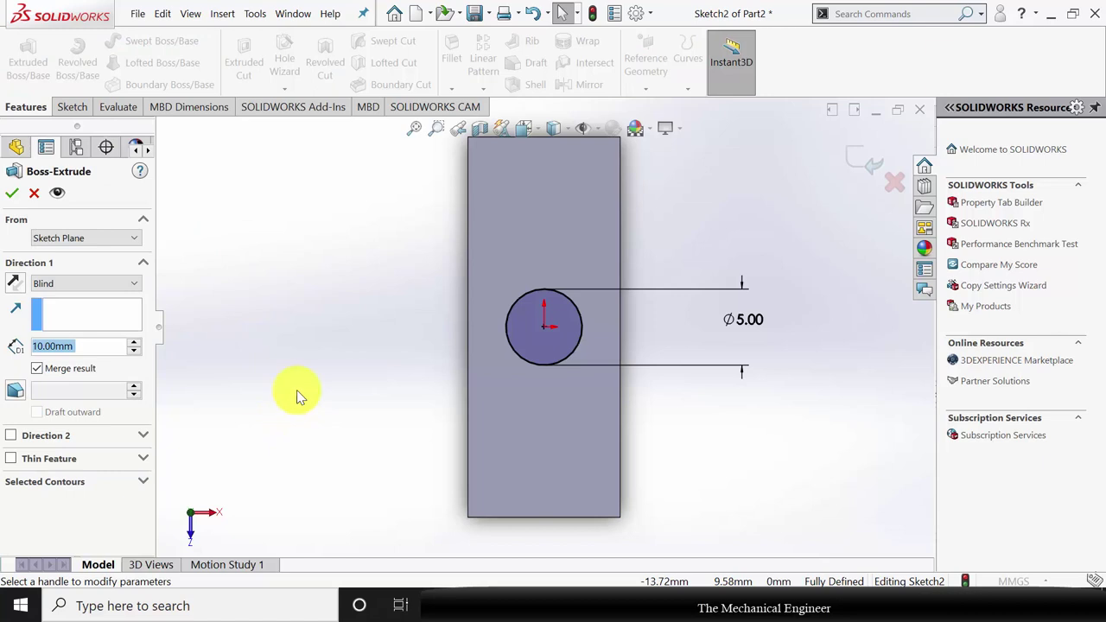
click(12, 194)
middle_drag(435, 383, 529, 217)
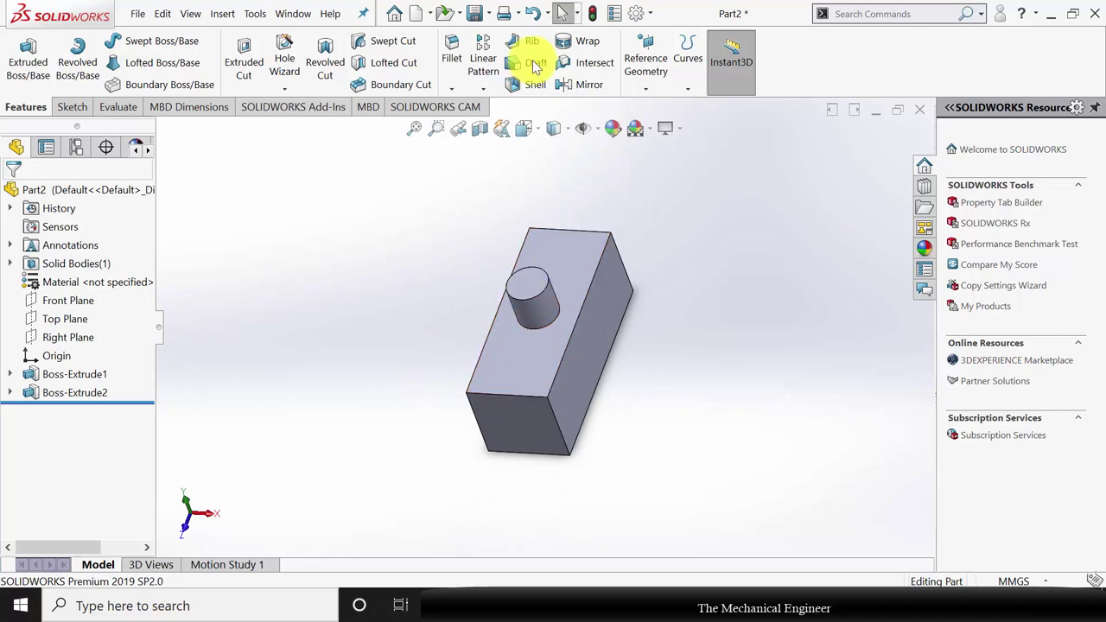
click(473, 14)
Step: Save the pin block as '2', close it, and start a Top Plane sketch in a new part
key(Escape)
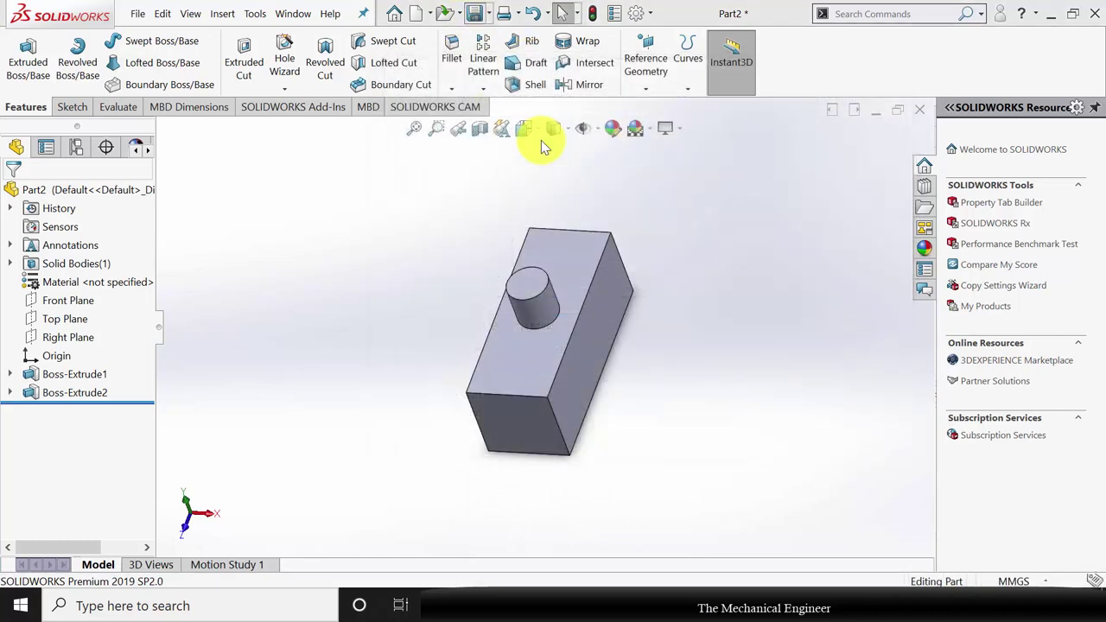
click(919, 110)
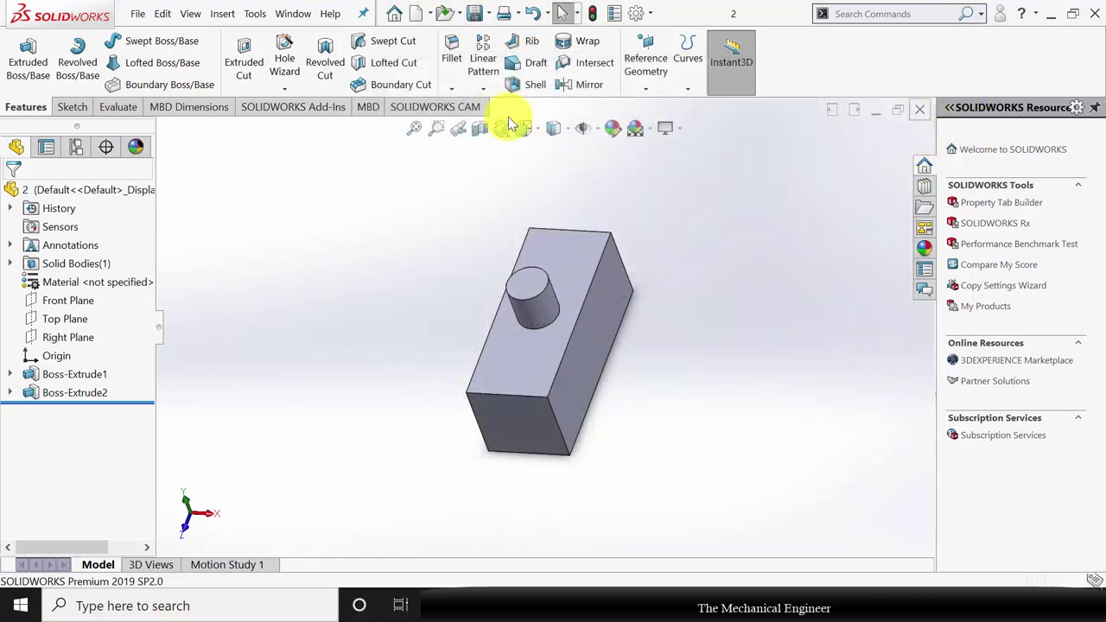
click(311, 14)
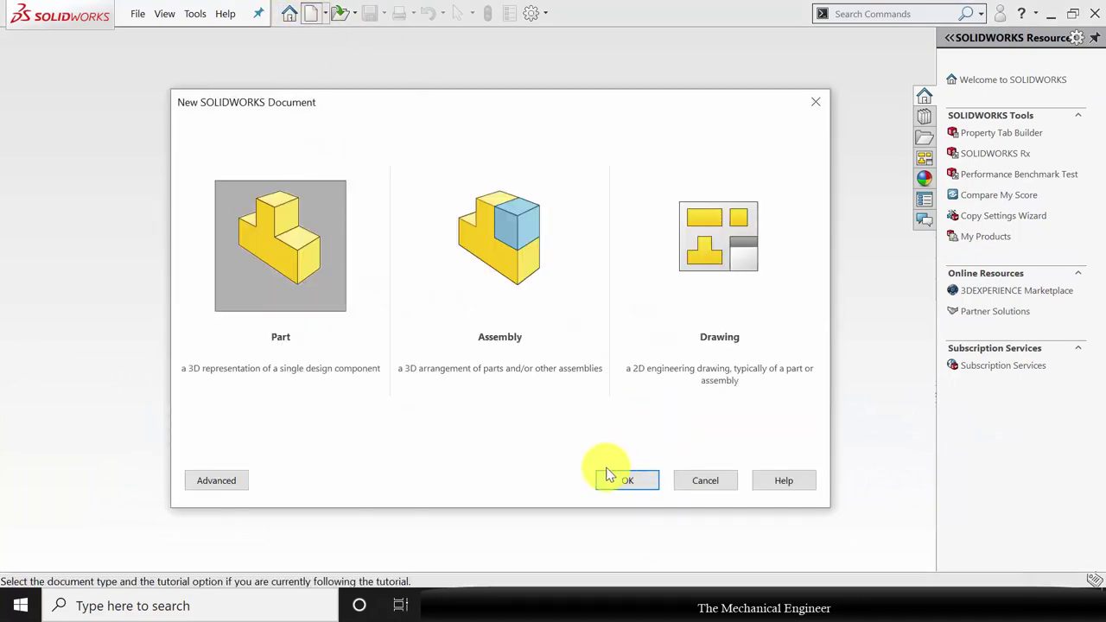
click(624, 481)
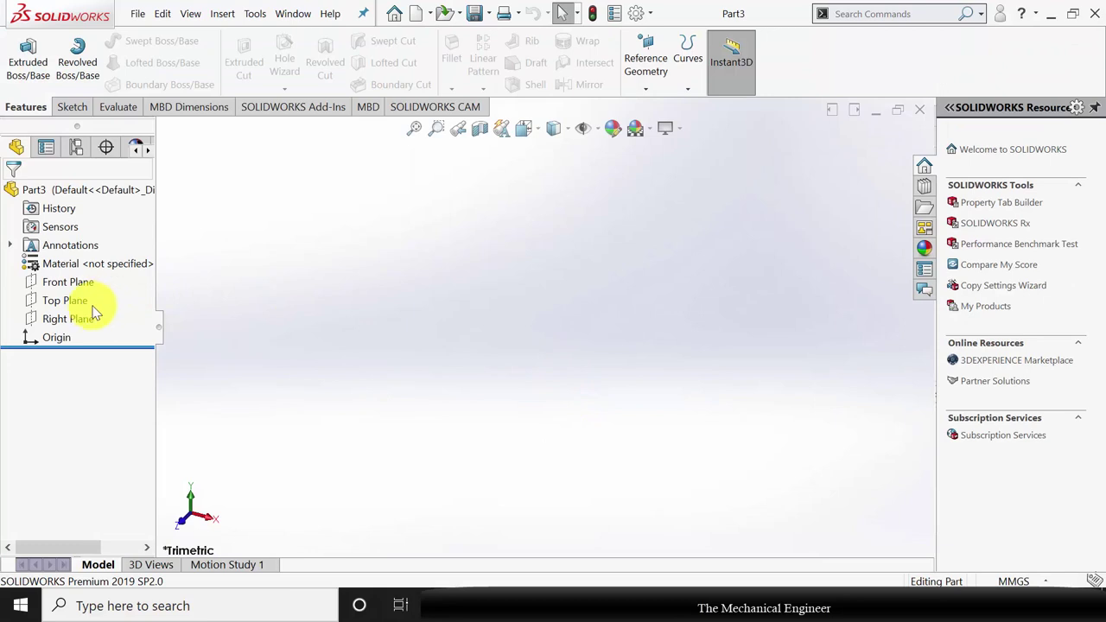
click(78, 300)
click(90, 282)
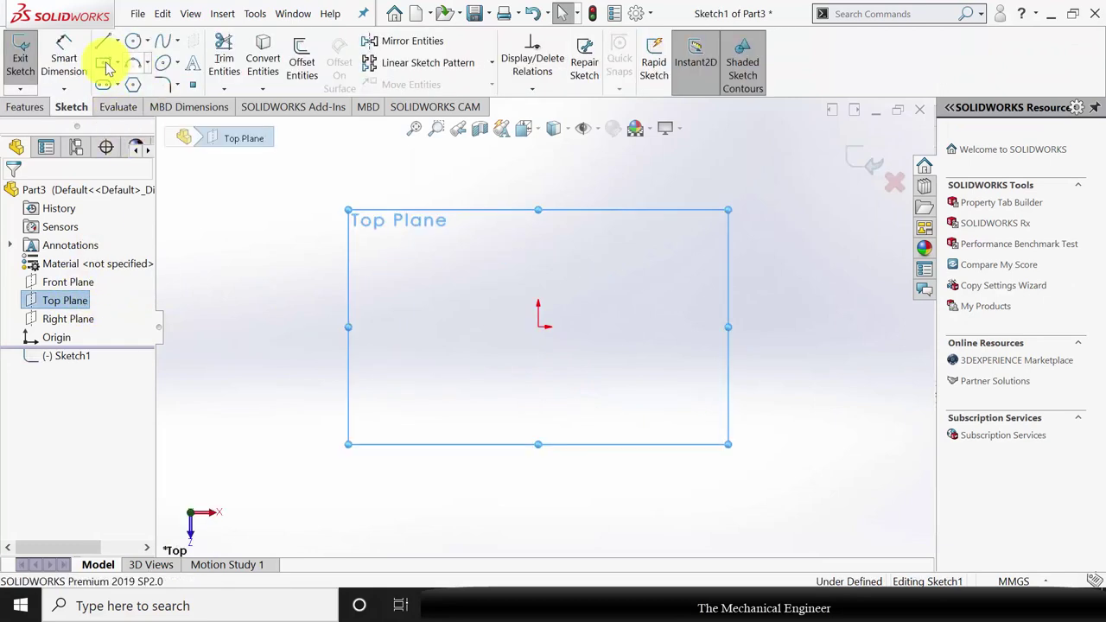
Step: Draw five circles: an outer and inner circle at each end, plus a small middle circle
click(133, 43)
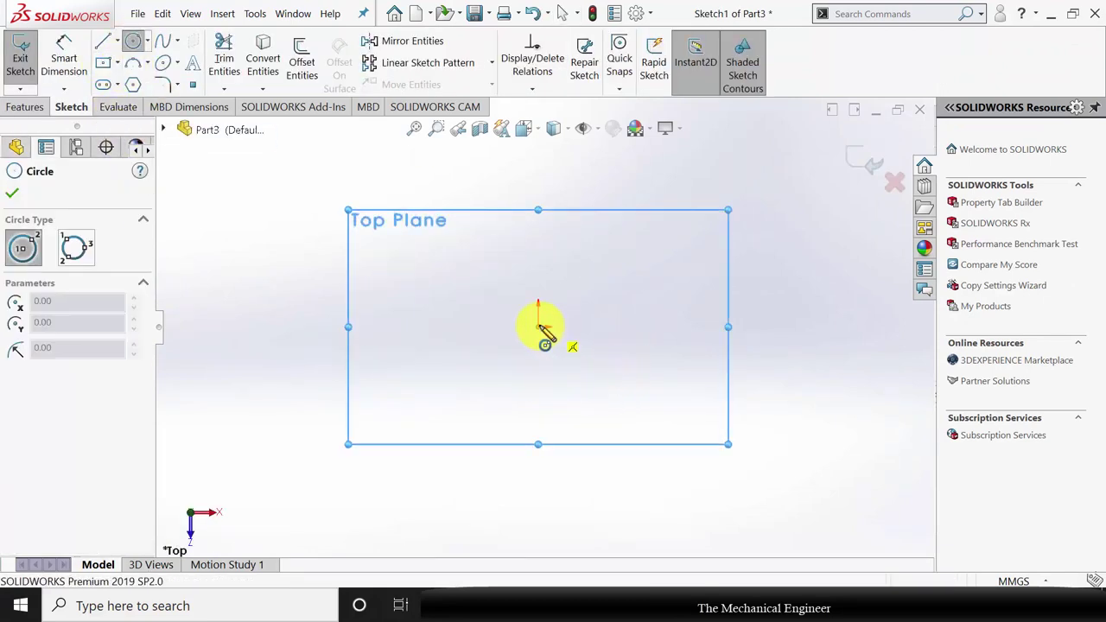
click(537, 326)
click(566, 298)
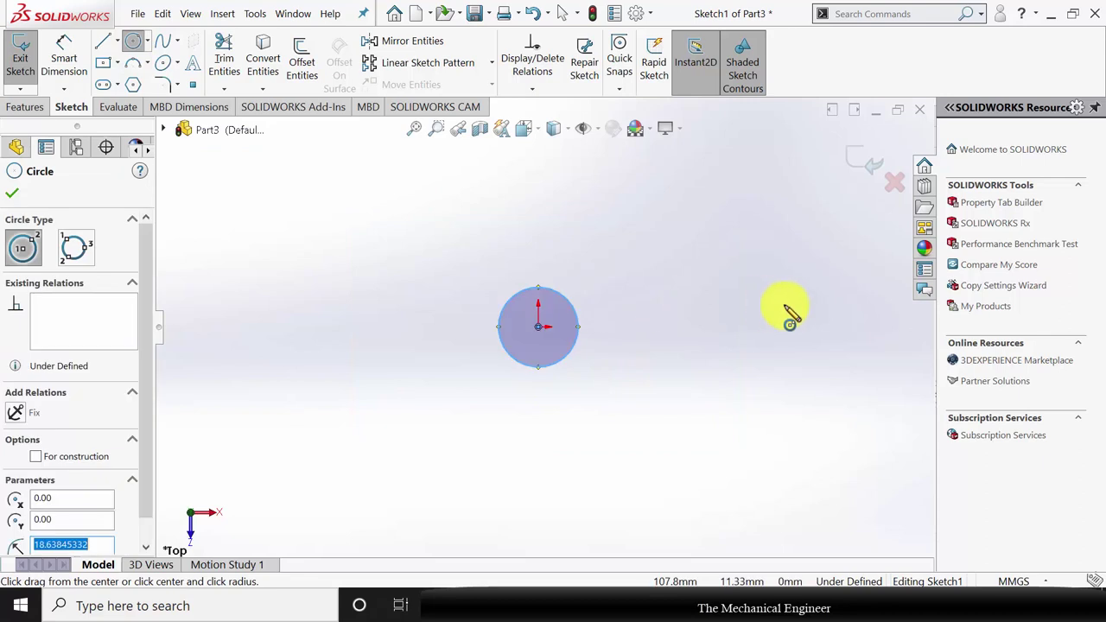
click(828, 326)
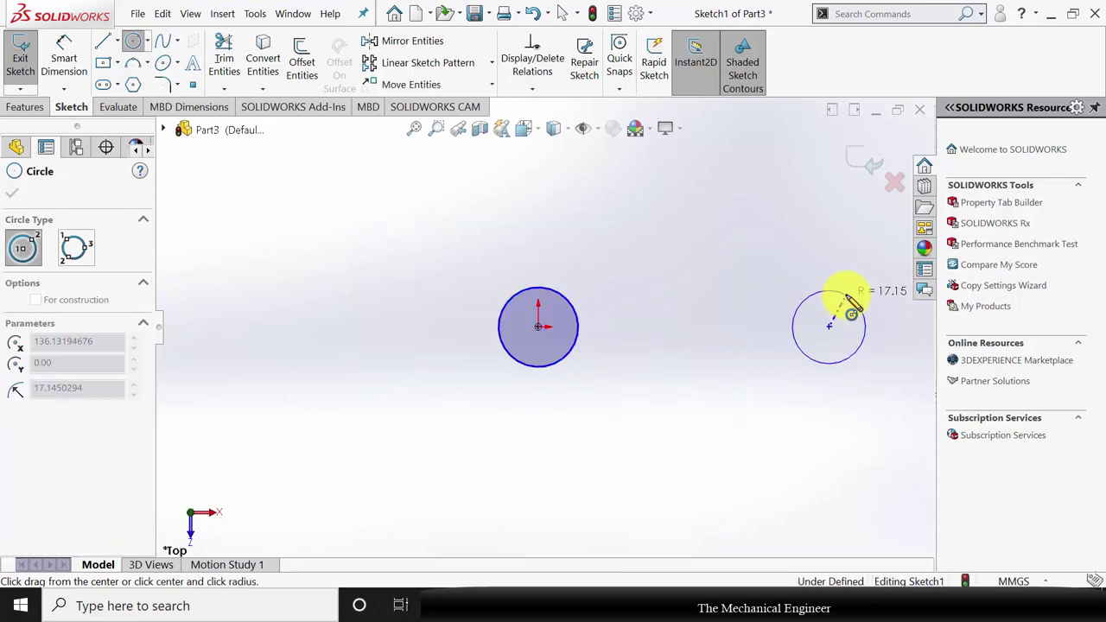
click(853, 303)
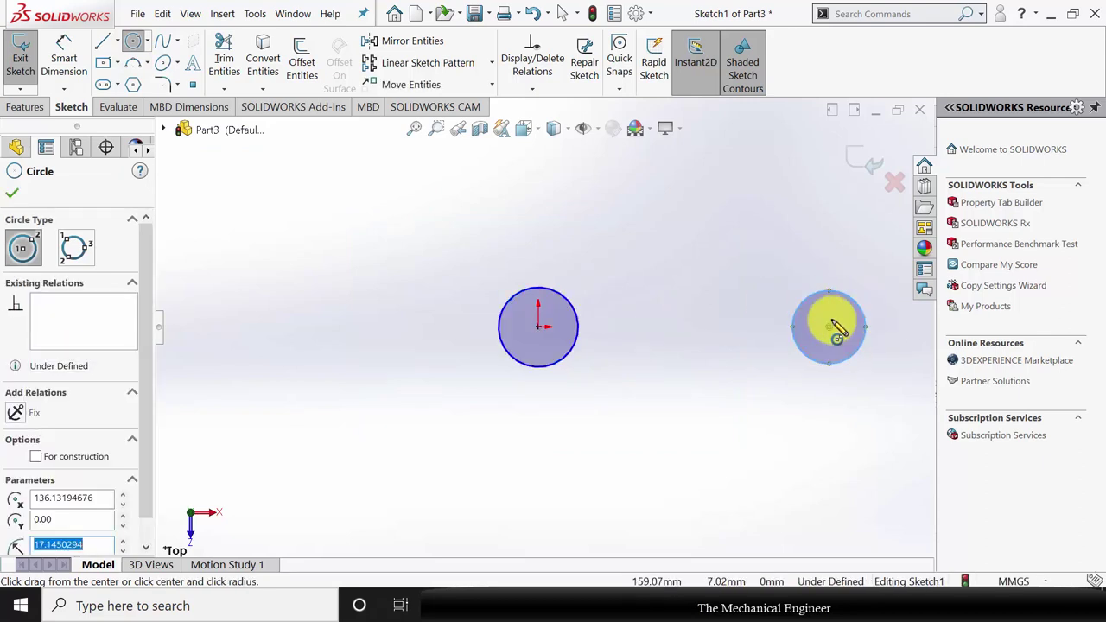
click(713, 327)
click(727, 339)
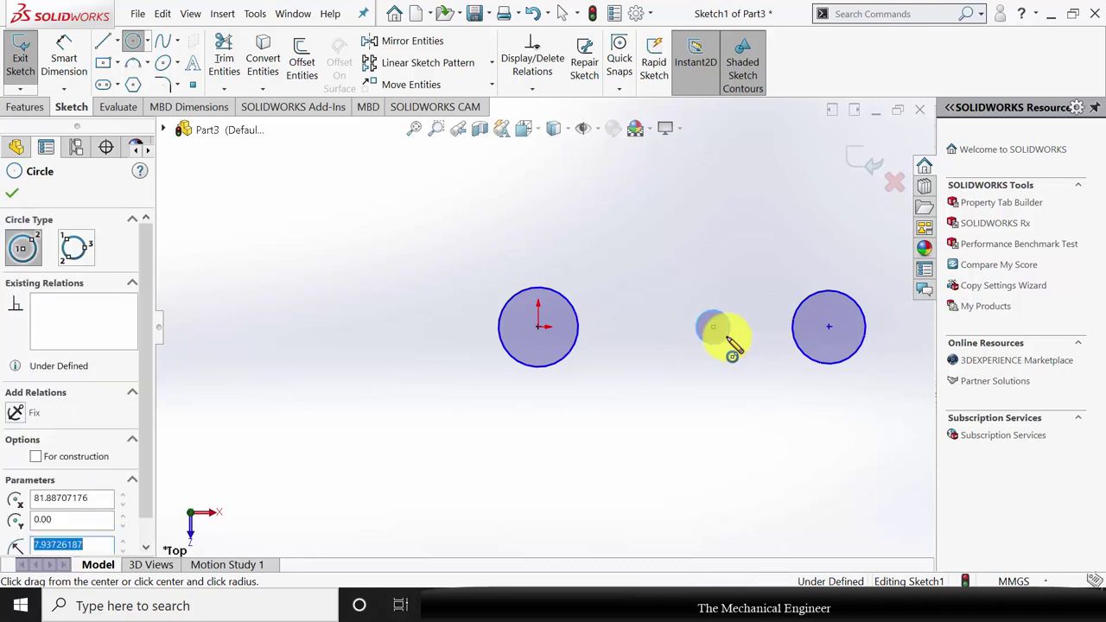
click(829, 327)
click(838, 317)
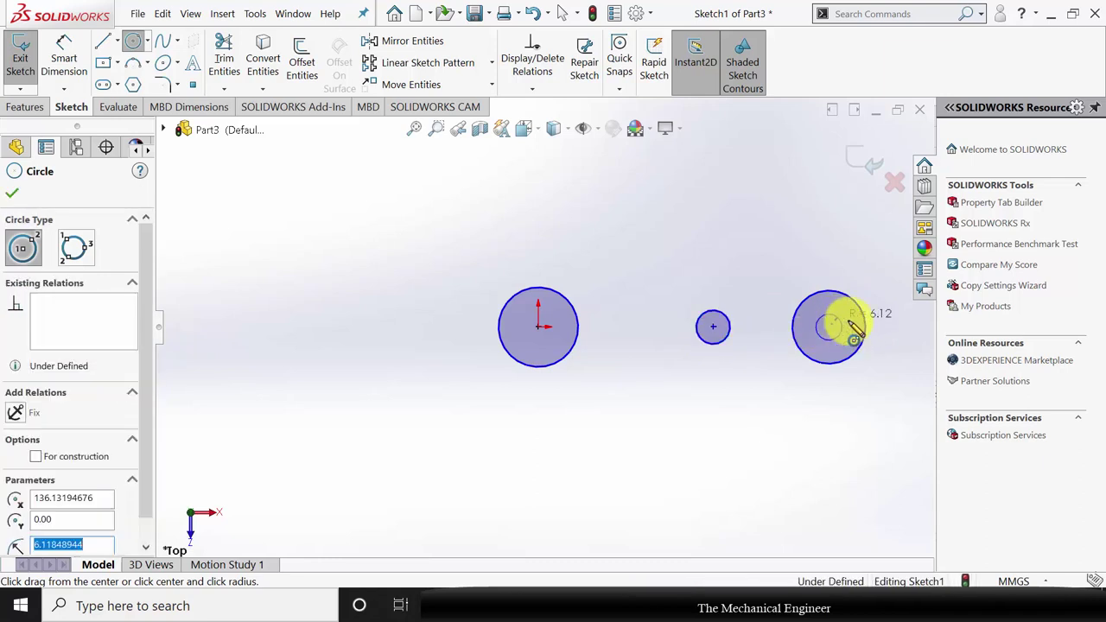
click(538, 326)
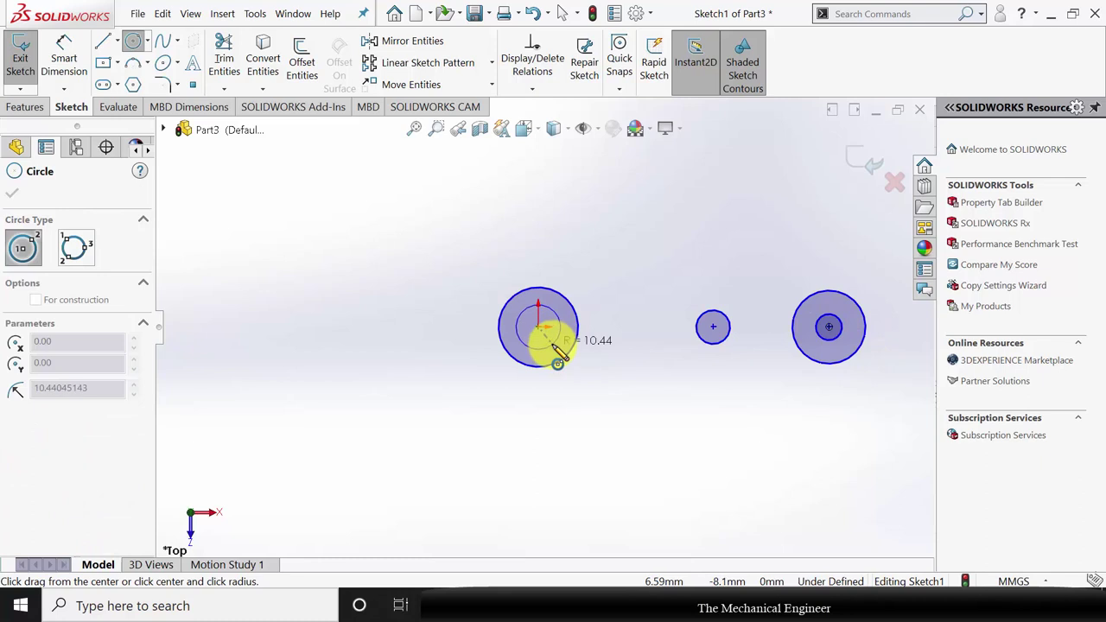
click(551, 341)
click(14, 194)
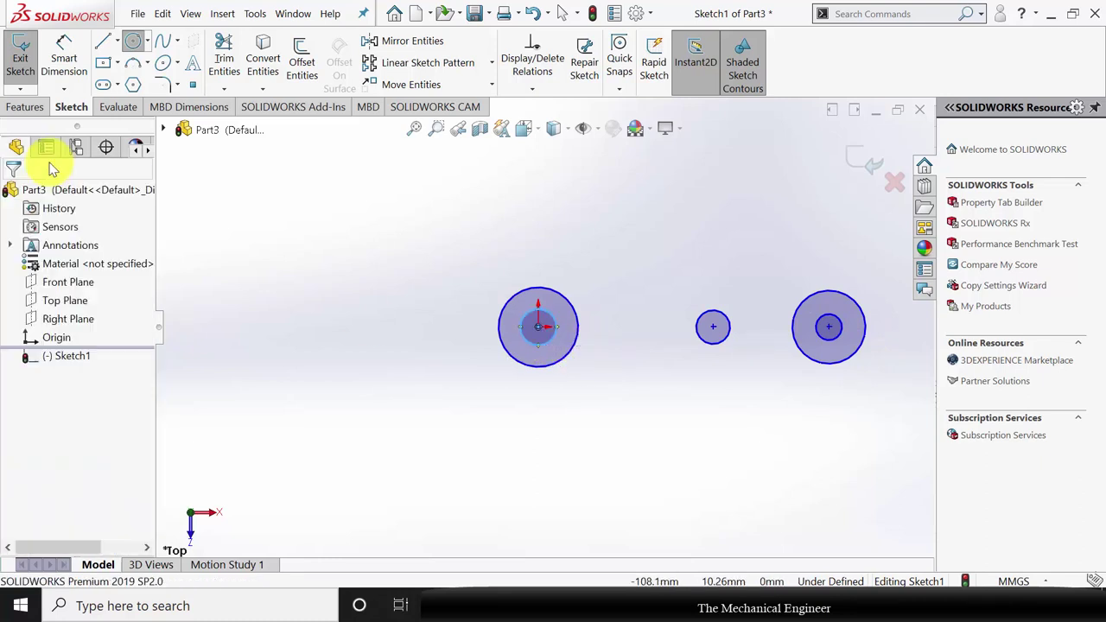
Step: Dimension both outer end circles to Ø12 and the inner left circle to Ø9
click(64, 57)
click(510, 354)
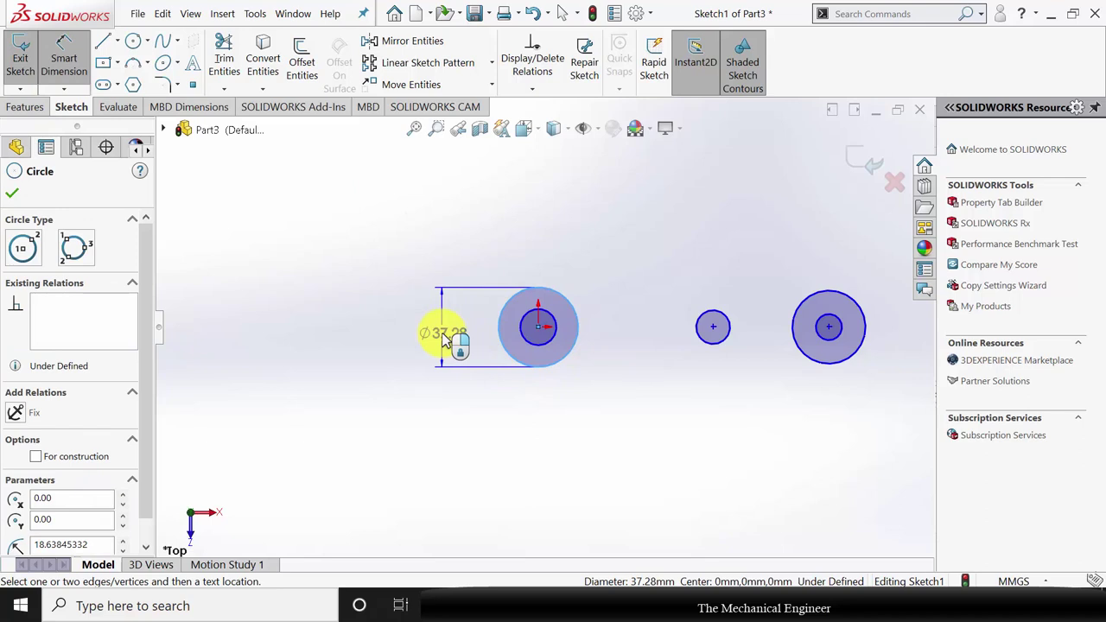
click(443, 339)
text(1)
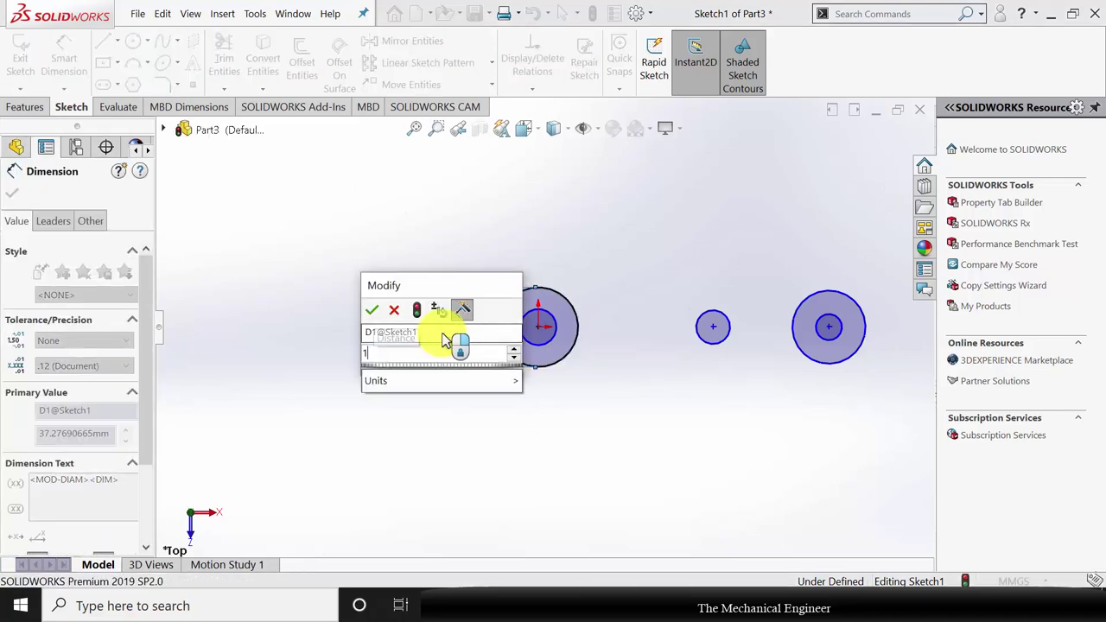
text(2)
key(Return)
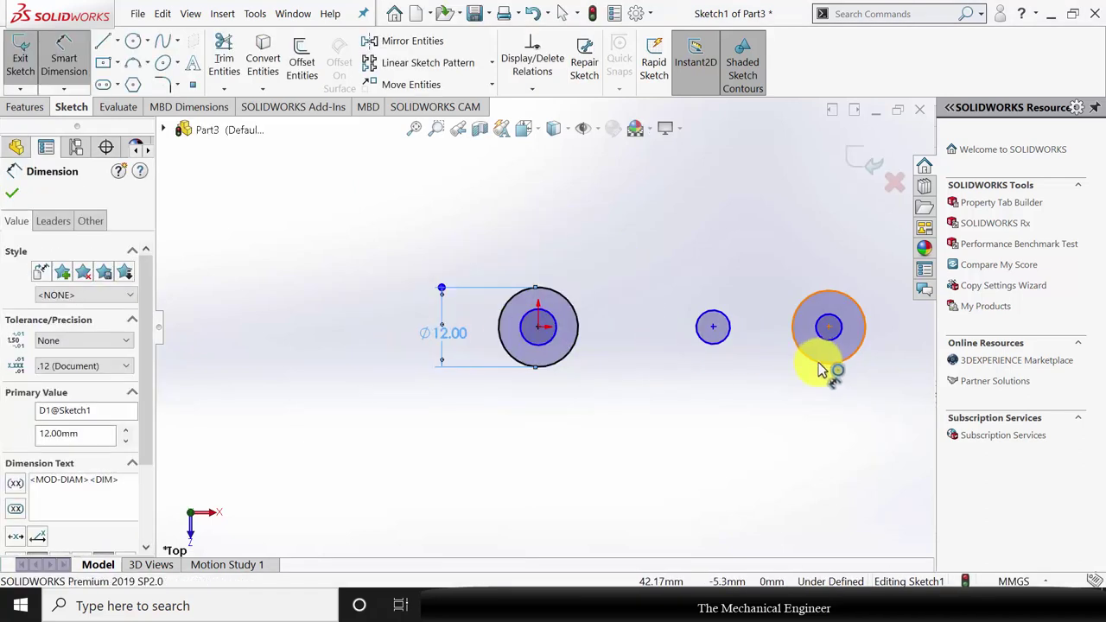
click(821, 368)
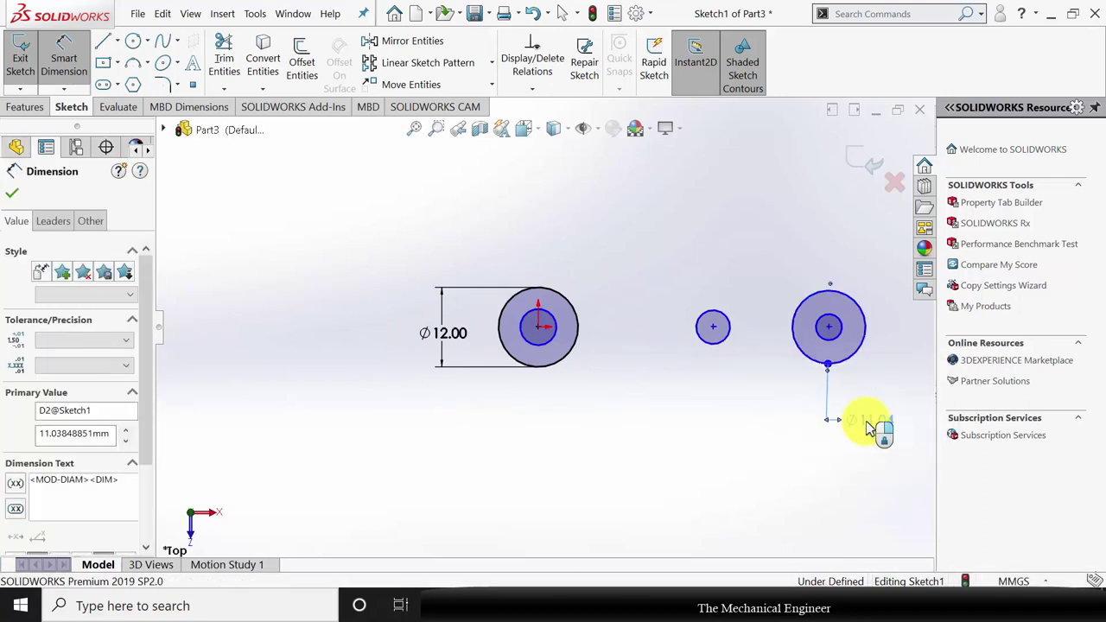
click(869, 428)
click(536, 250)
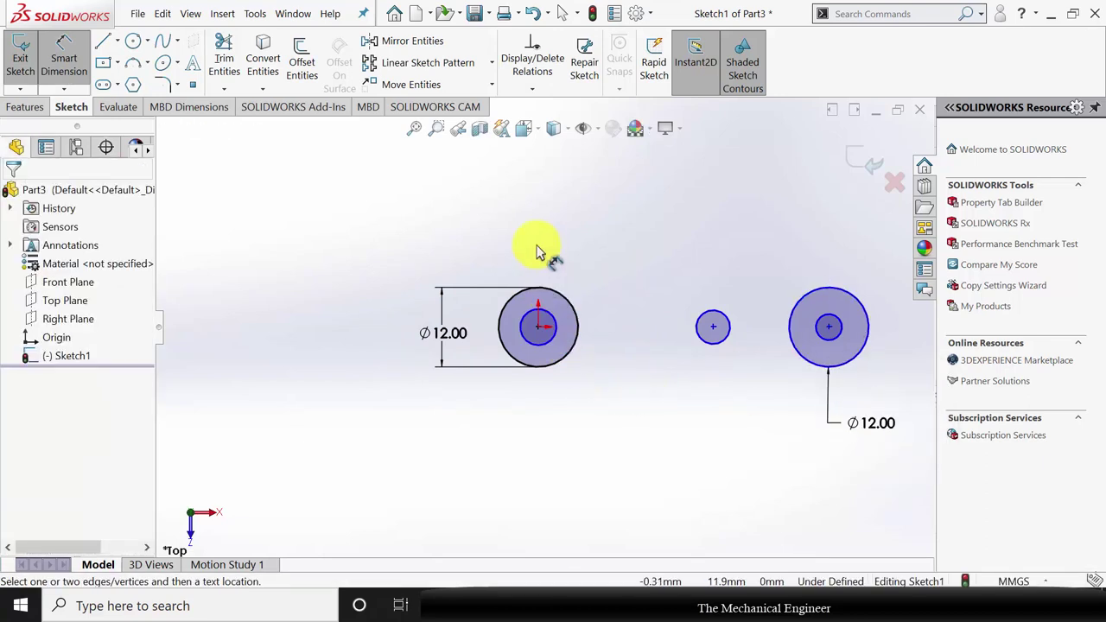
click(542, 316)
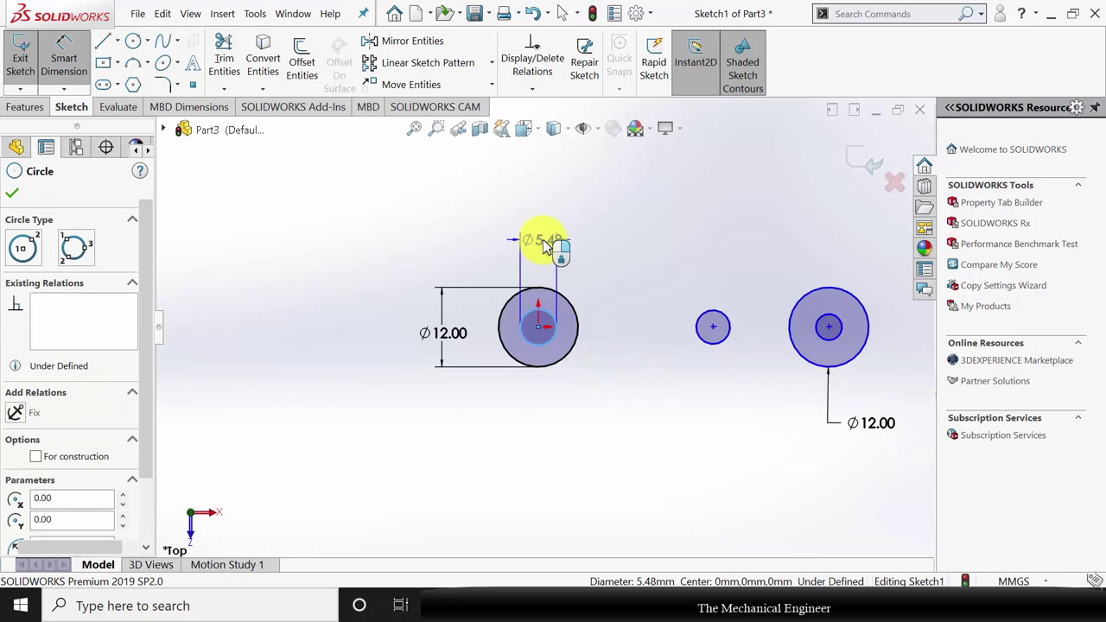
click(543, 244)
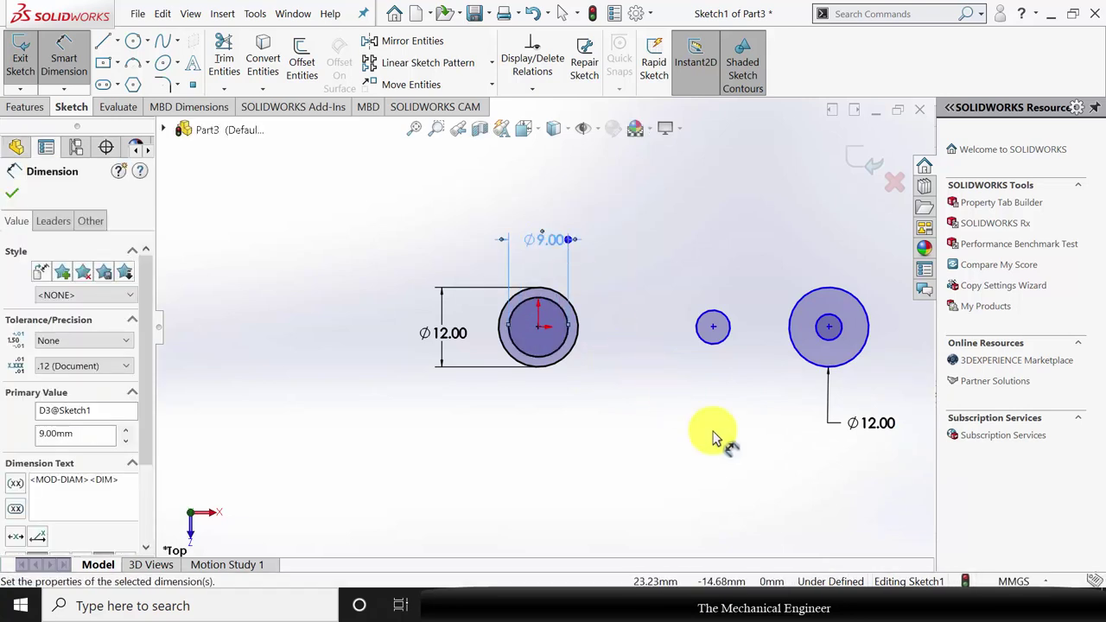
Step: Set the small middle circle and the inner right circle to Ø5
click(715, 345)
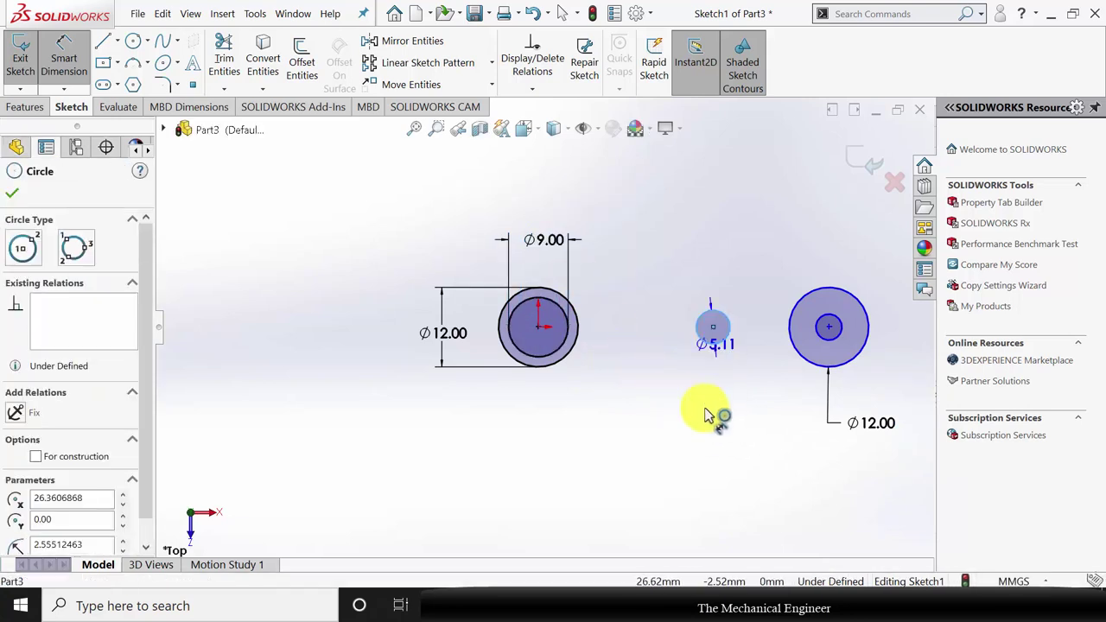
click(716, 402)
text(5)
key(Return)
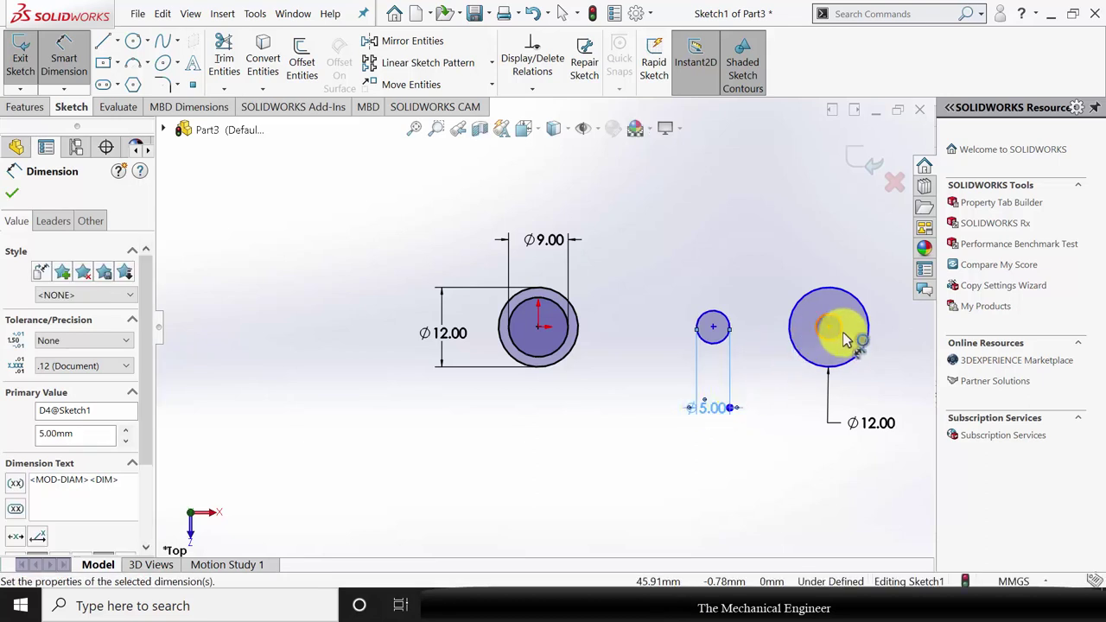
click(834, 332)
click(815, 217)
text(5)
key(Return)
Step: Dimension the left and right circle centres 150 mm apart
click(538, 328)
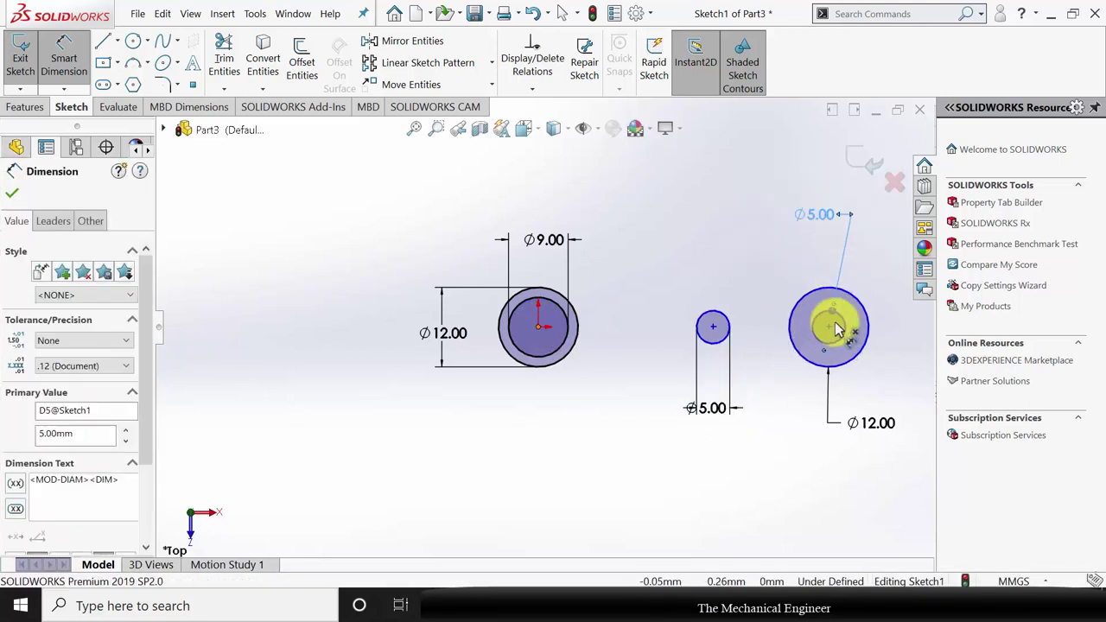
click(829, 327)
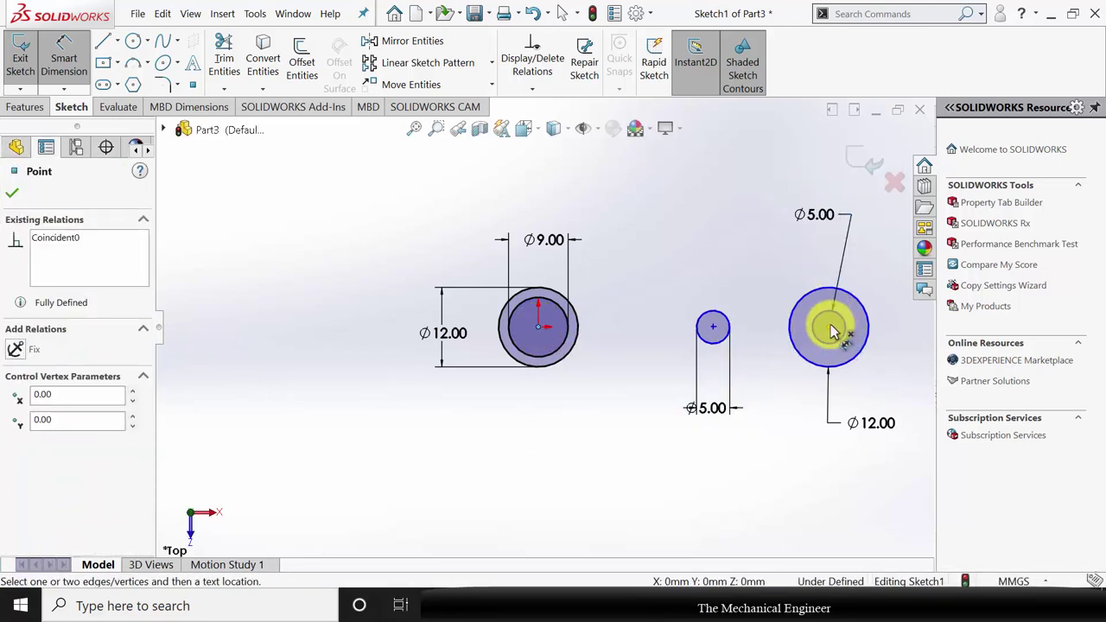
click(695, 490)
text(150)
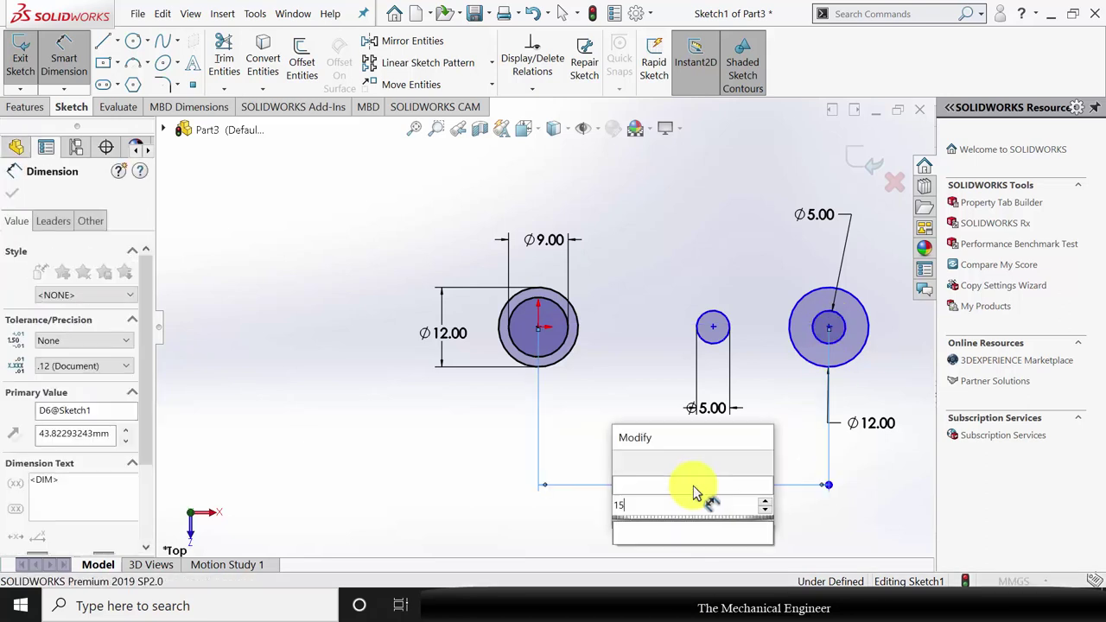
key(Return)
scroll(726, 399, up, 5)
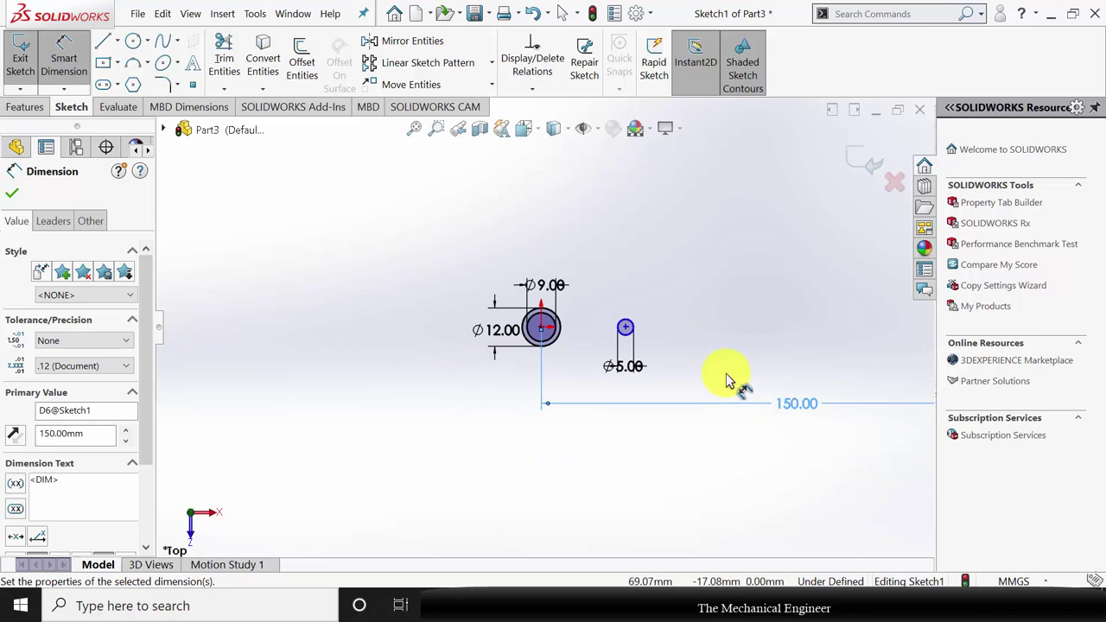
scroll(753, 316, down, 3)
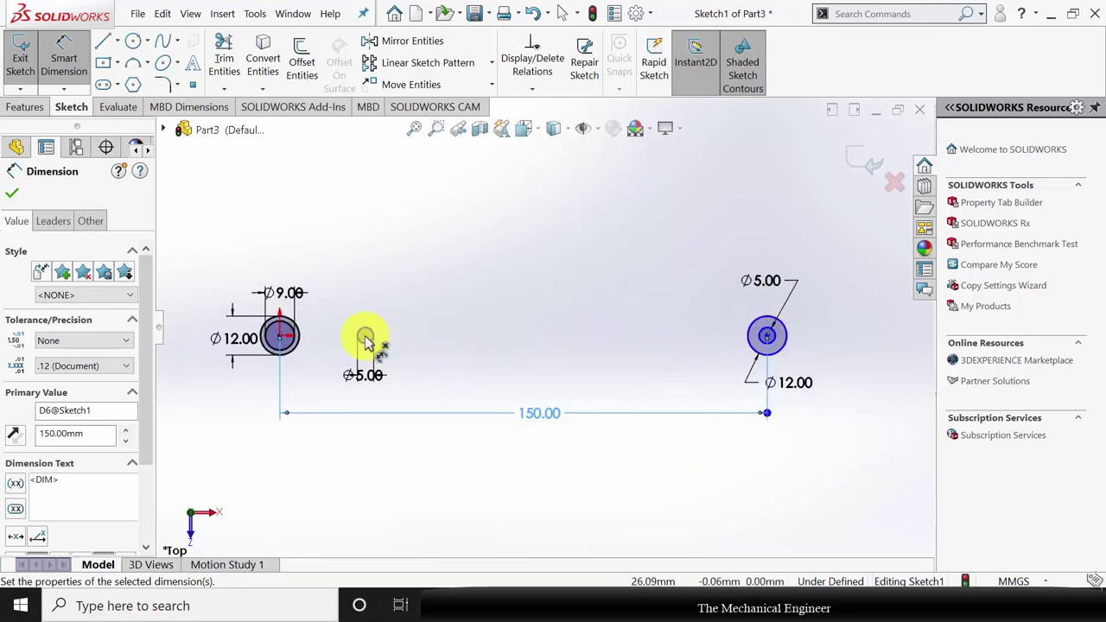
Step: Place the middle hole 40 mm from the right circle's centre
click(768, 337)
click(365, 335)
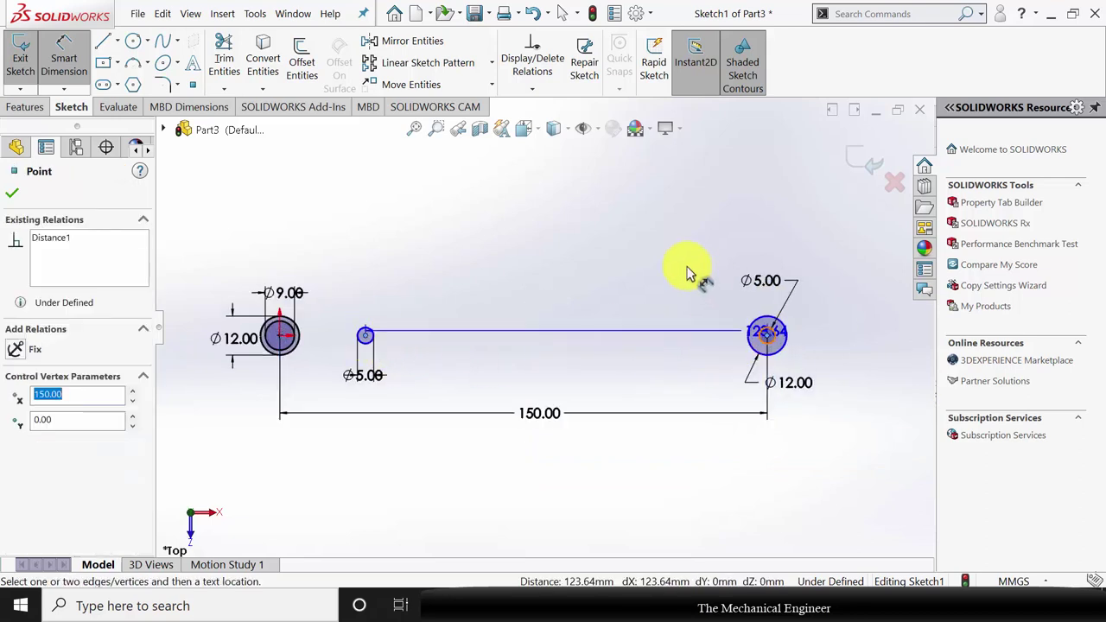
click(667, 223)
text(40)
key(Return)
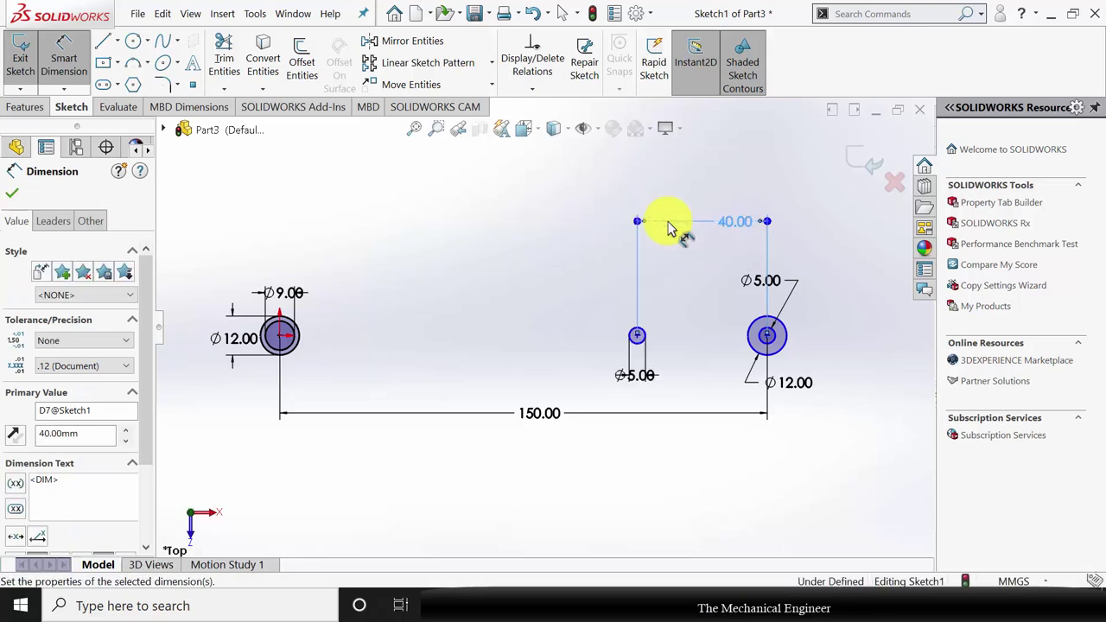
click(14, 192)
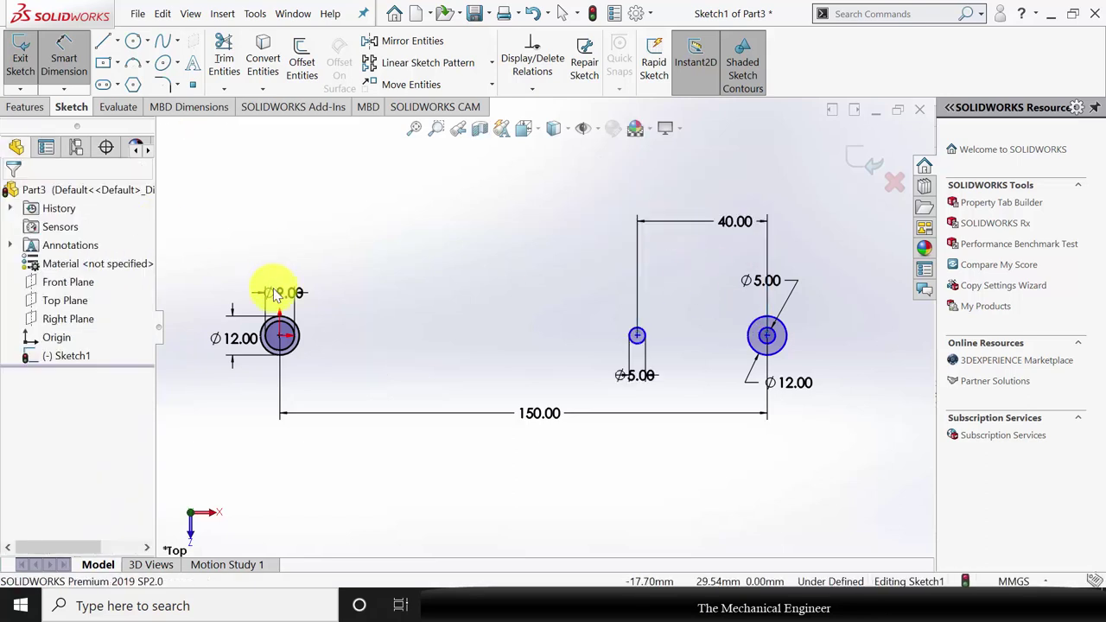
Step: Make the three circle centre points horizontal to each other
click(280, 337)
ctrl+click(764, 340)
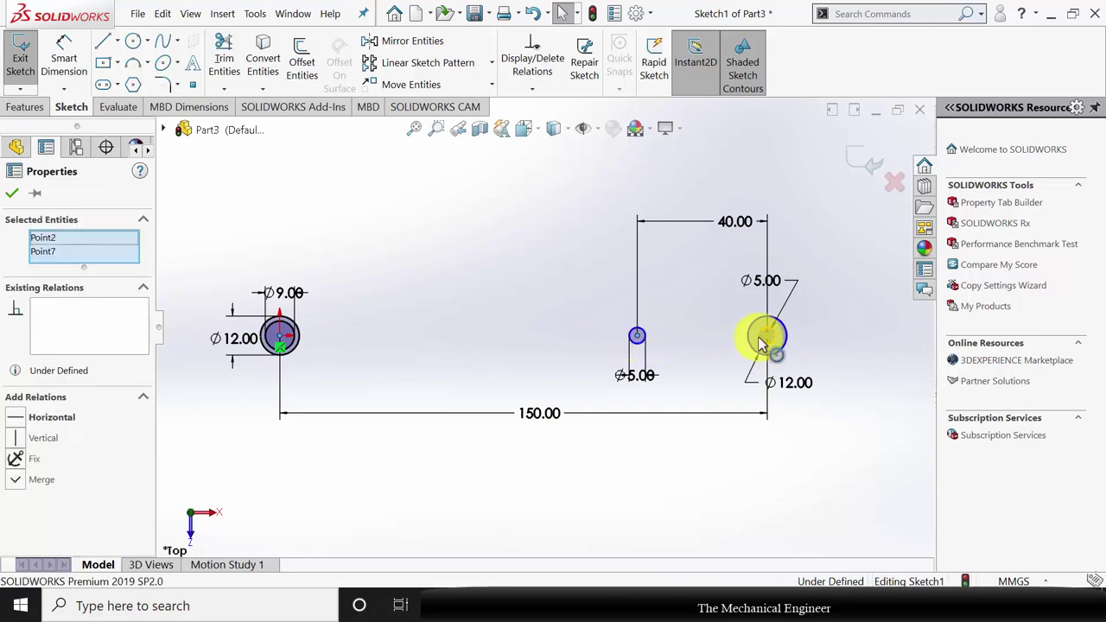
ctrl+click(637, 335)
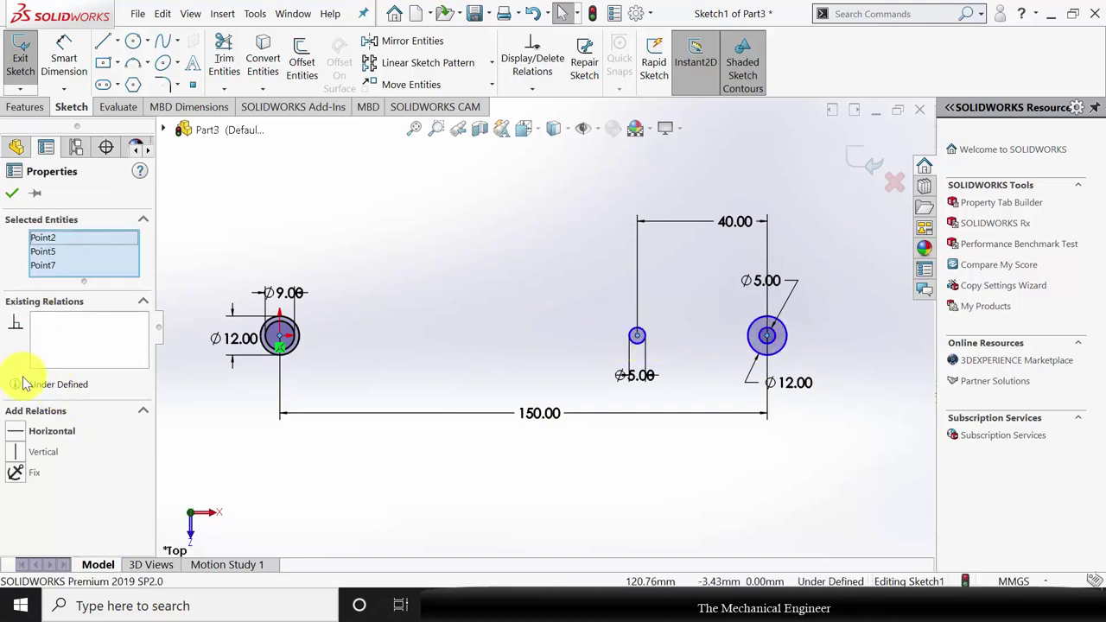
click(13, 195)
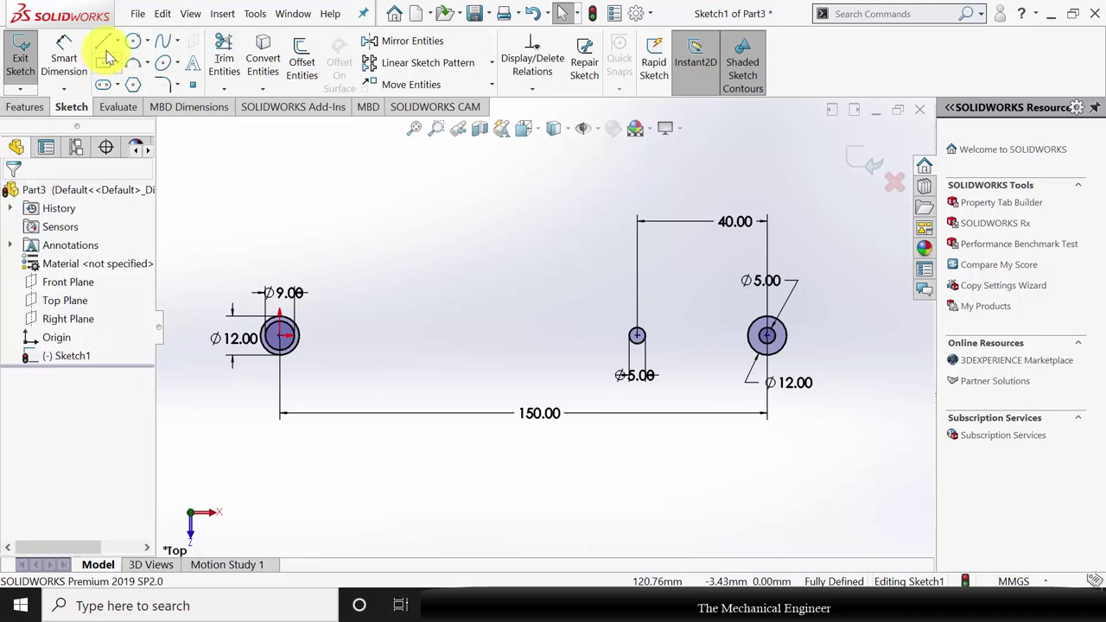
Step: Draw lines joining the tops and bottoms of the two end circles
click(279, 335)
click(772, 319)
key(Escape)
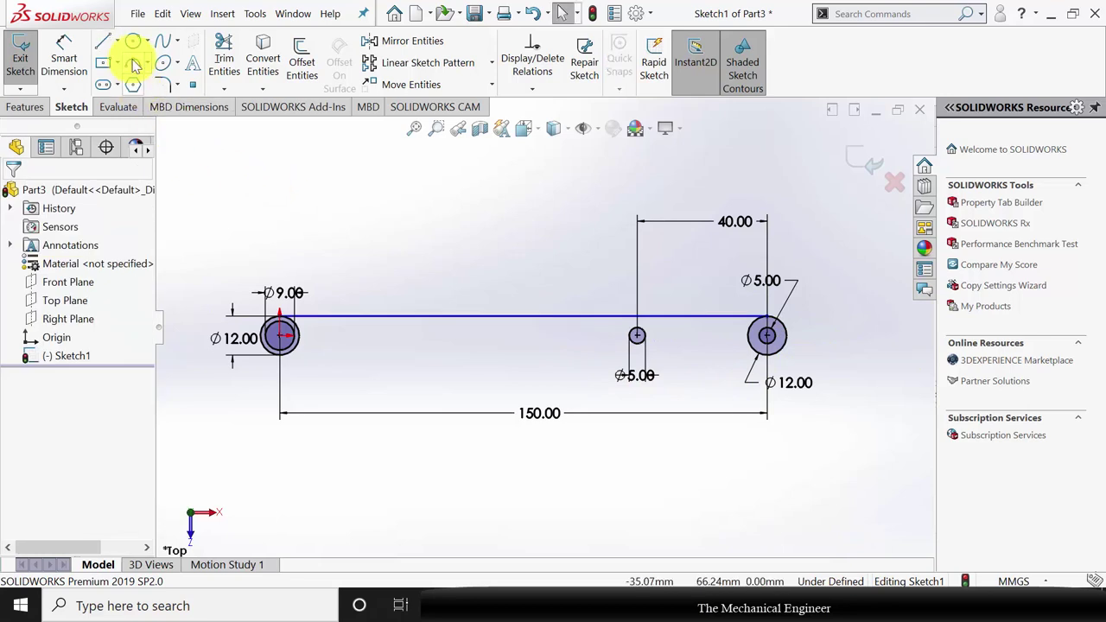
click(104, 44)
click(279, 353)
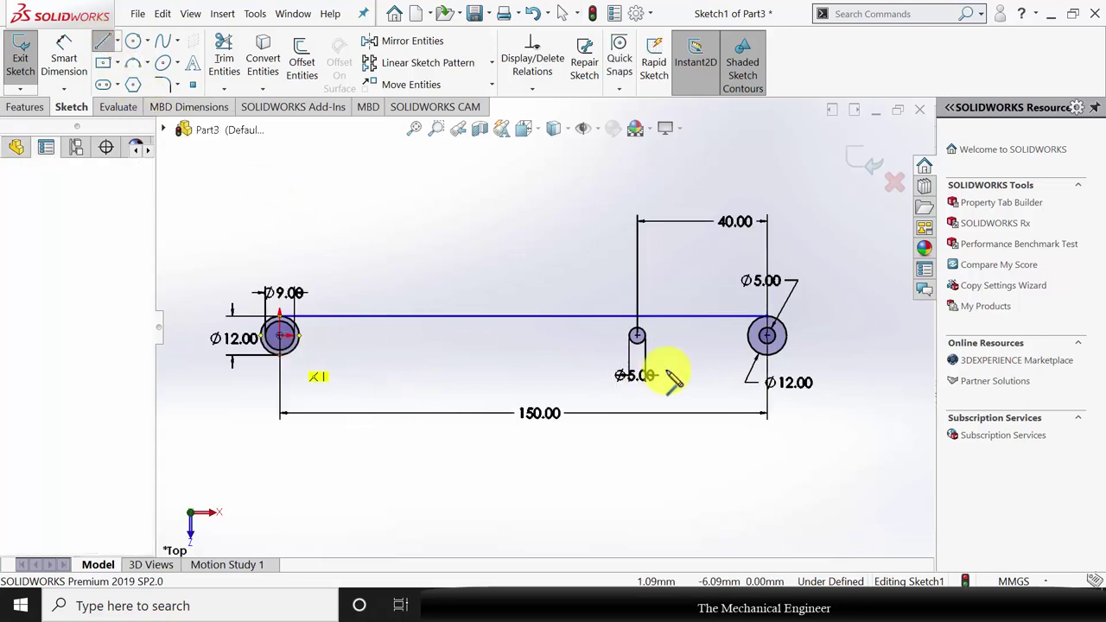
click(764, 356)
key(Escape)
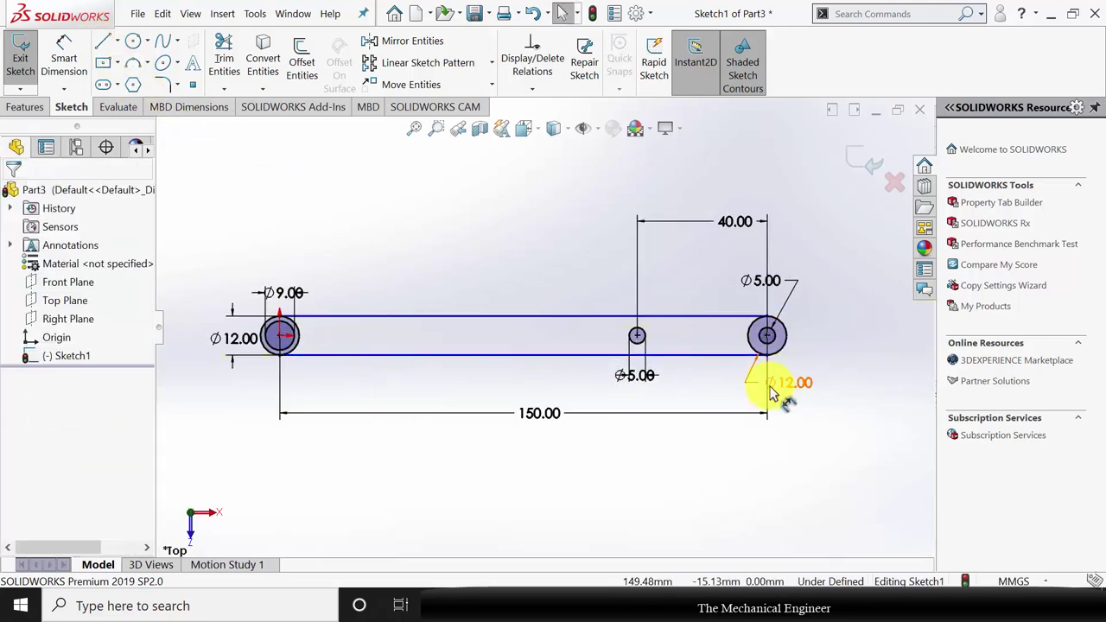
Step: Trim away the inner arcs of the left and right circles between the lines
click(224, 53)
scroll(269, 329, down, 3)
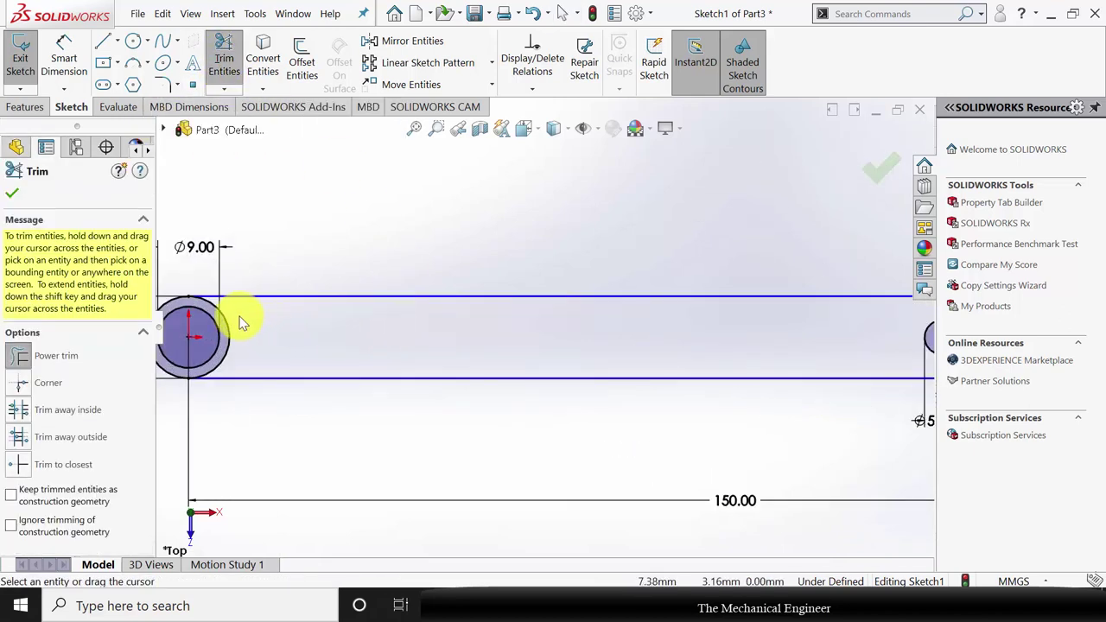
drag(241, 323, 223, 323)
scroll(640, 313, up, 3)
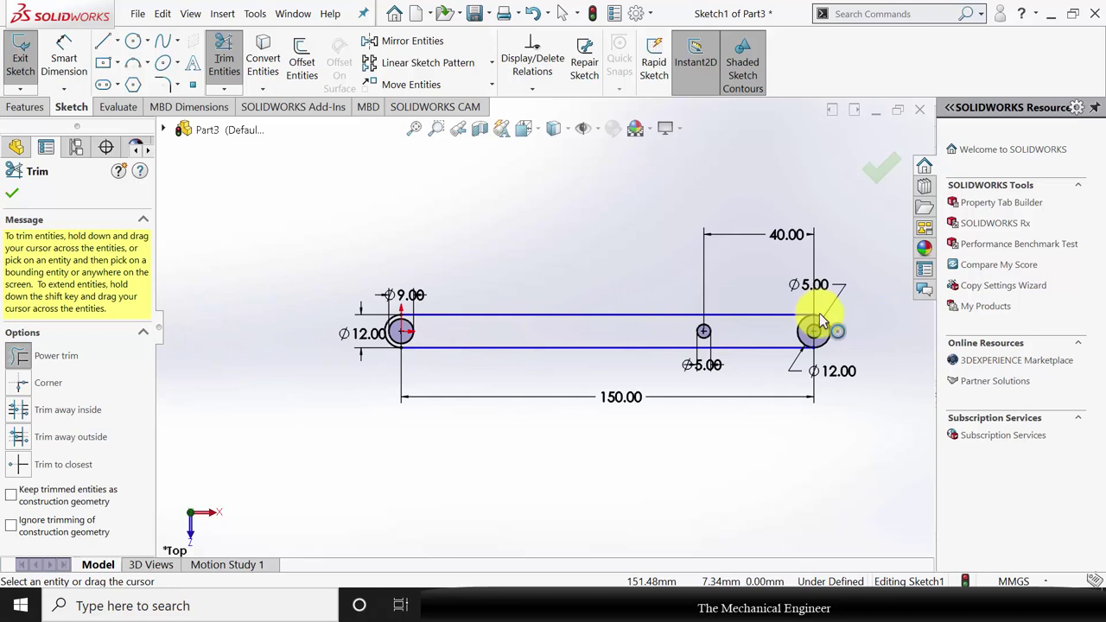
scroll(819, 316, down, 2)
drag(764, 346, 753, 349)
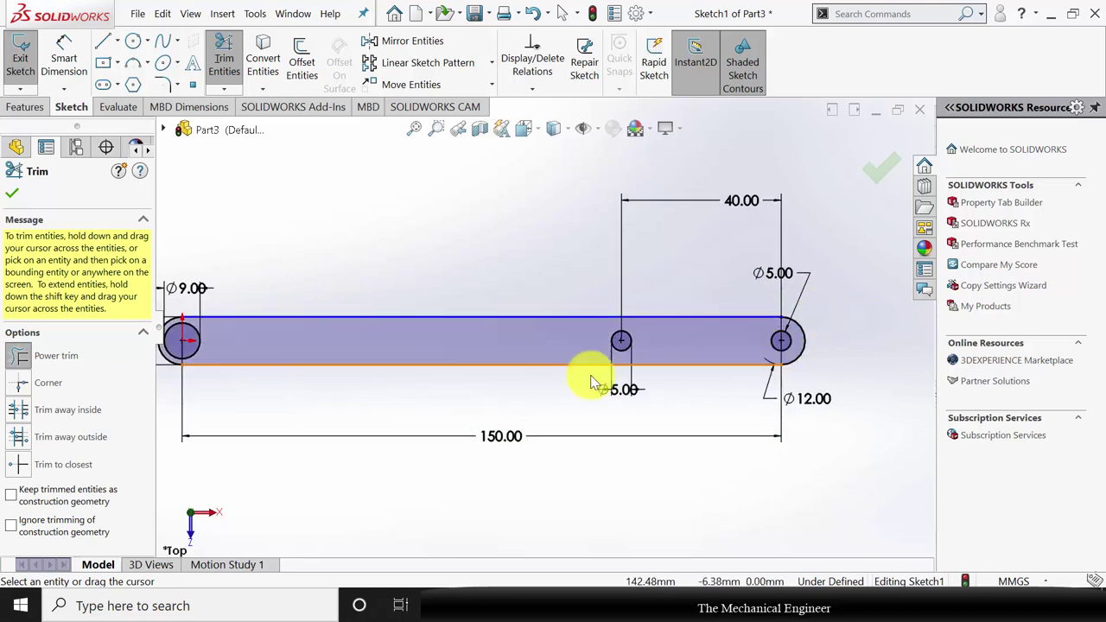
scroll(714, 374, up, 3)
Step: Extrude the link outline 5 mm into a solid bar and save the part
click(13, 195)
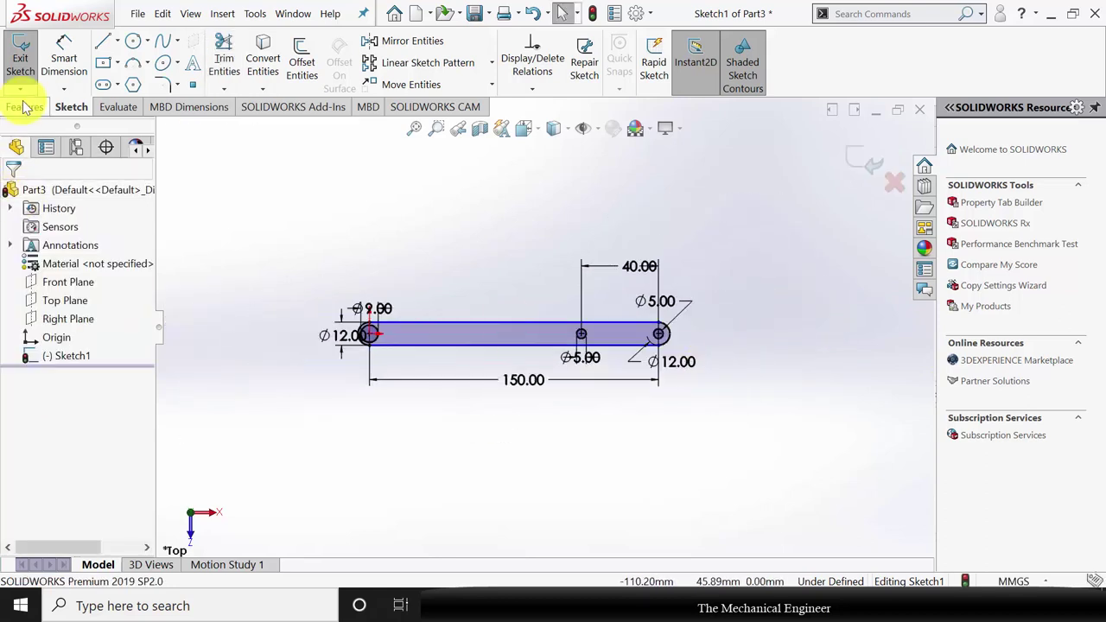
click(26, 108)
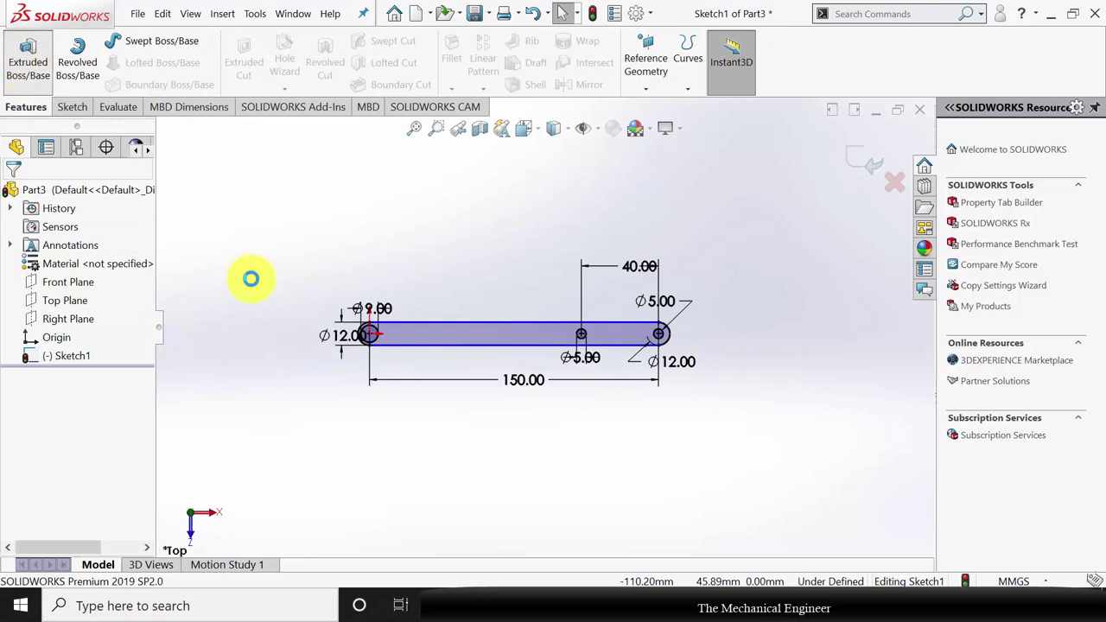
key(e)
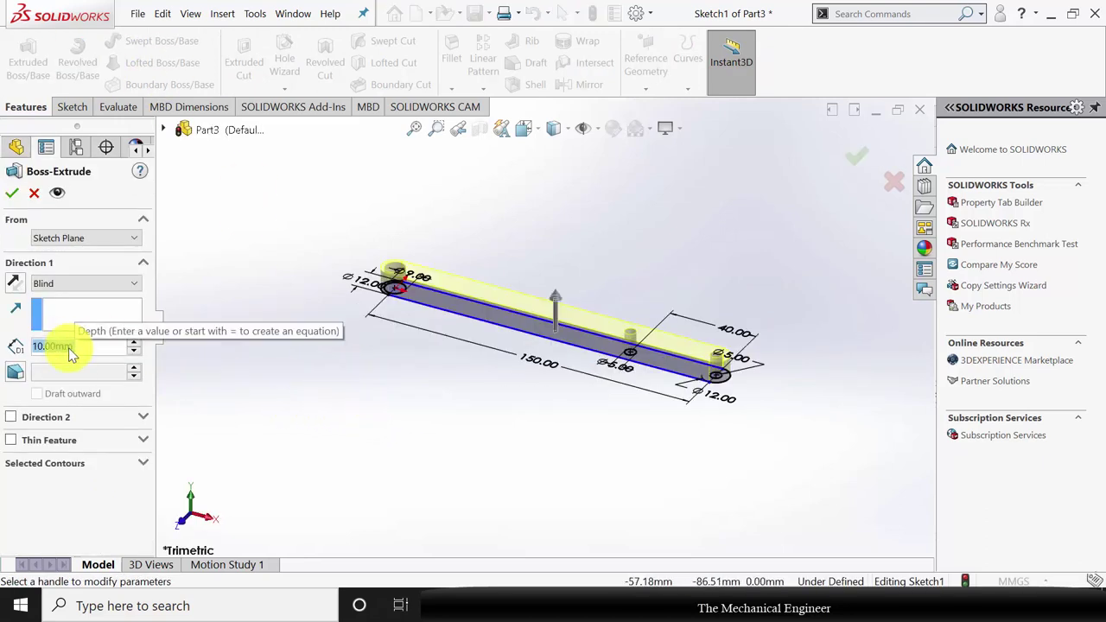
text(5)
key(Return)
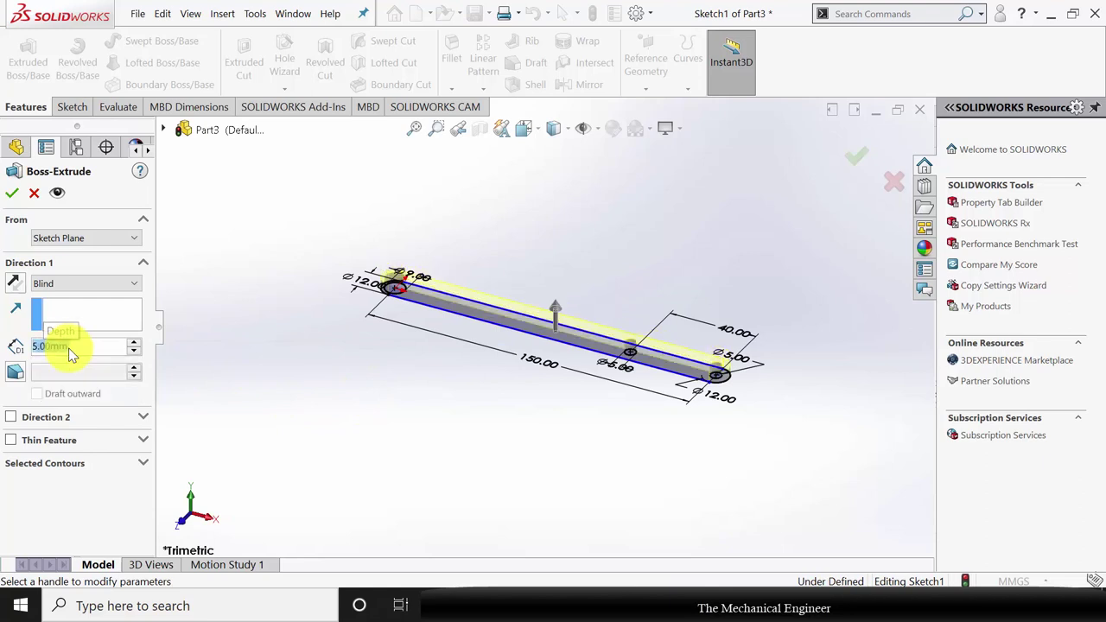
click(13, 193)
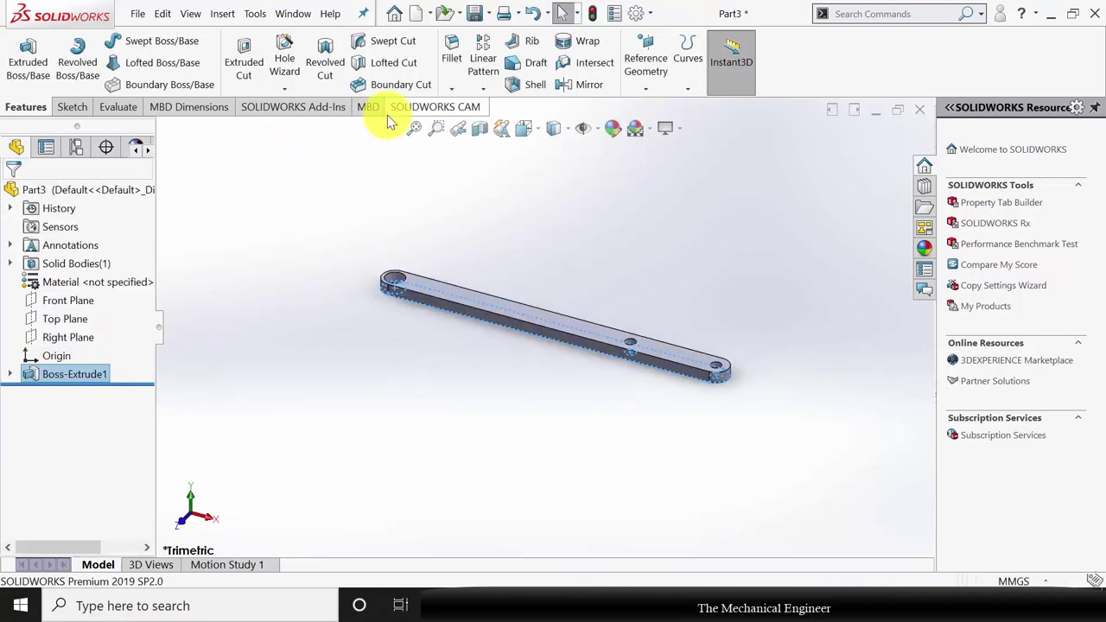
key(ctrl+s)
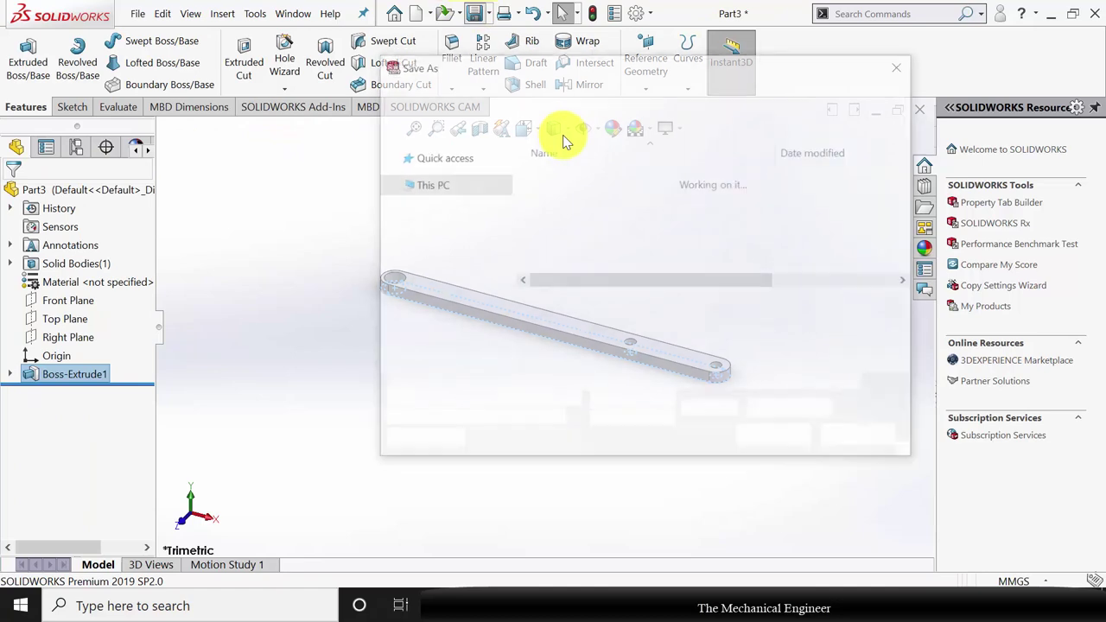
key(Return)
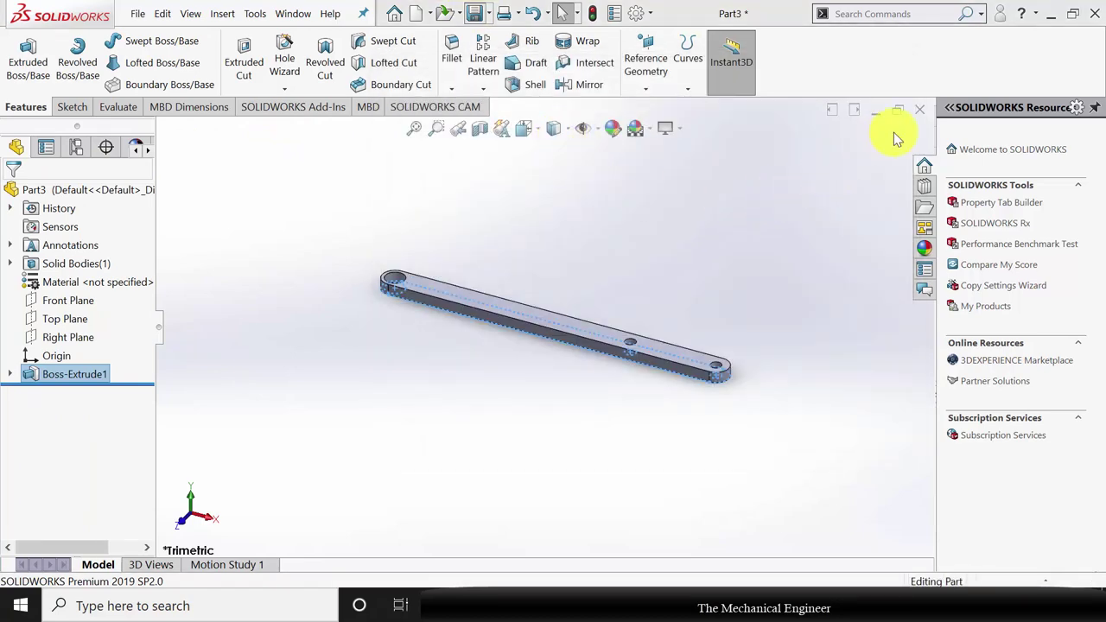
Step: Create a new assembly and place part 1, the slotted base block
click(919, 109)
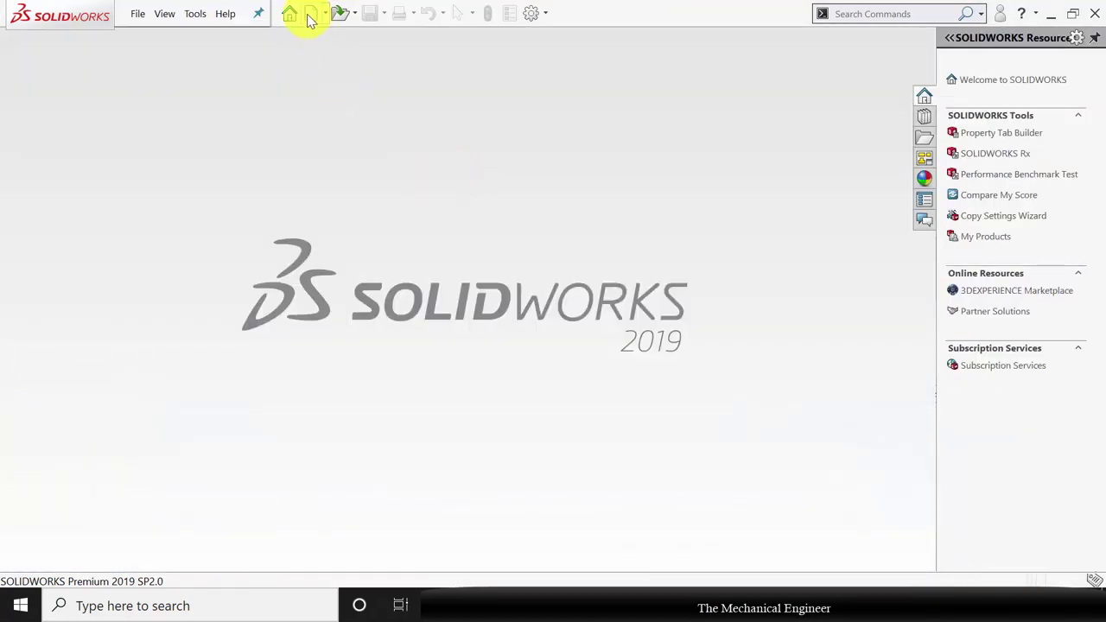
click(310, 14)
click(500, 246)
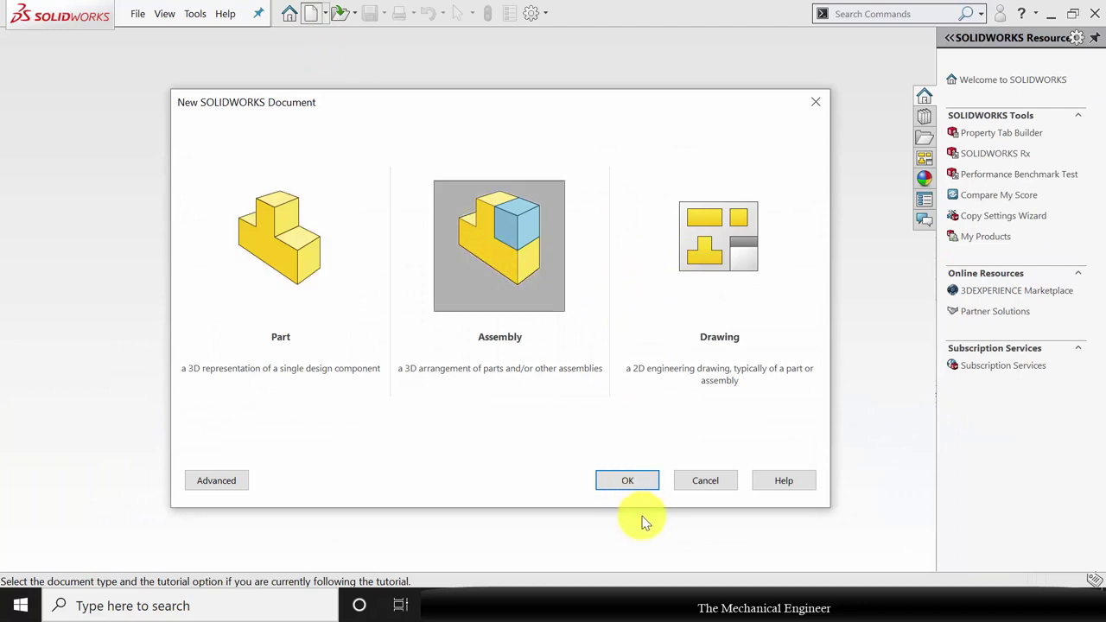
click(648, 484)
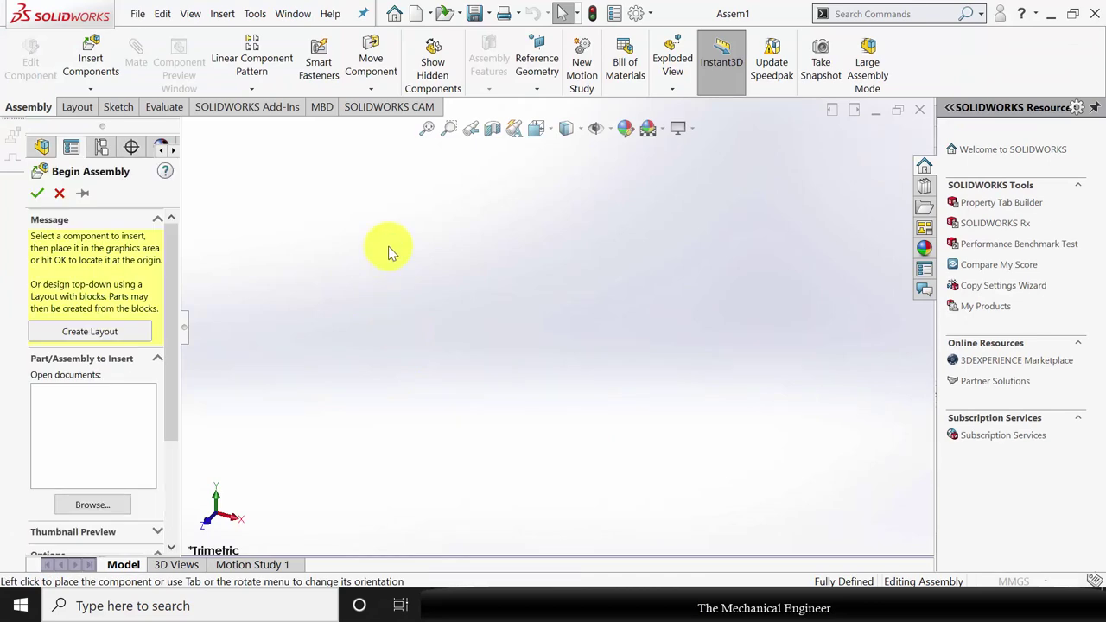
click(213, 145)
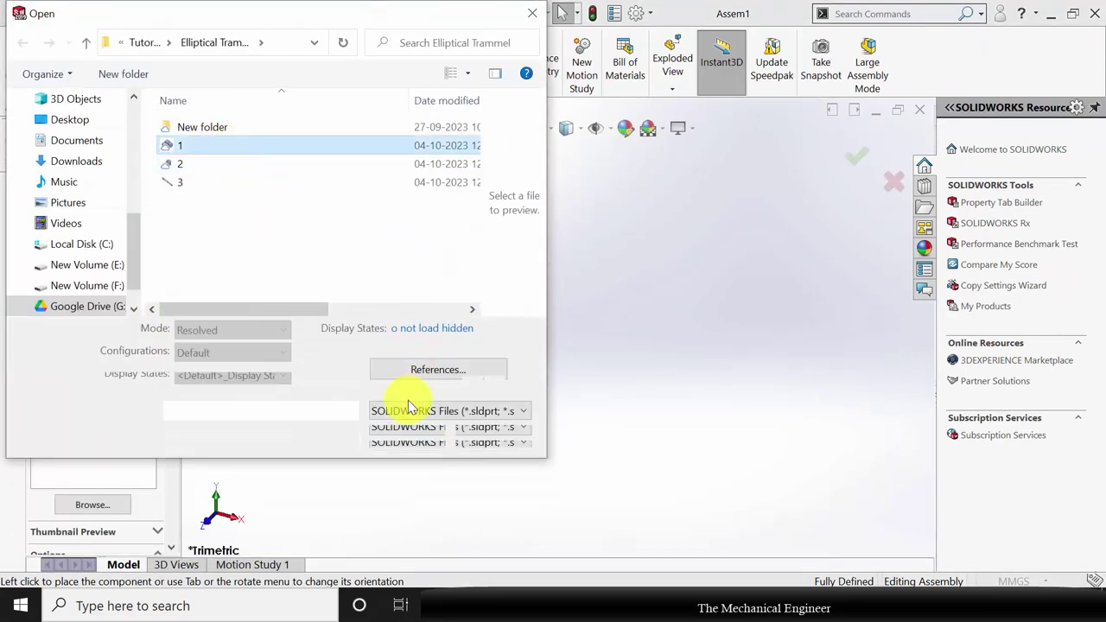
click(397, 438)
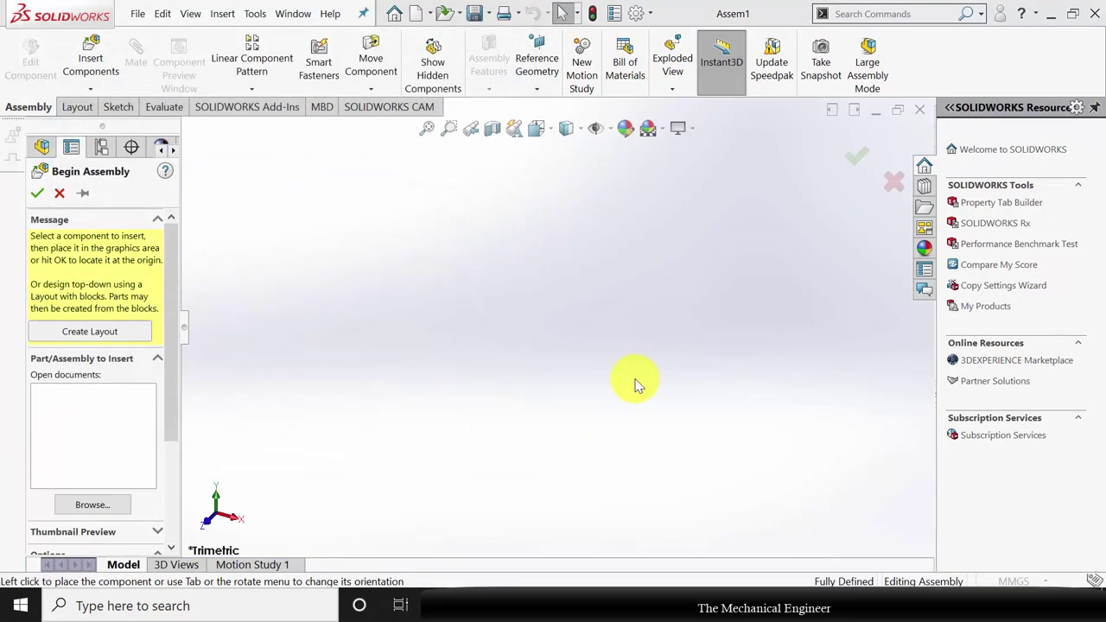
click(857, 158)
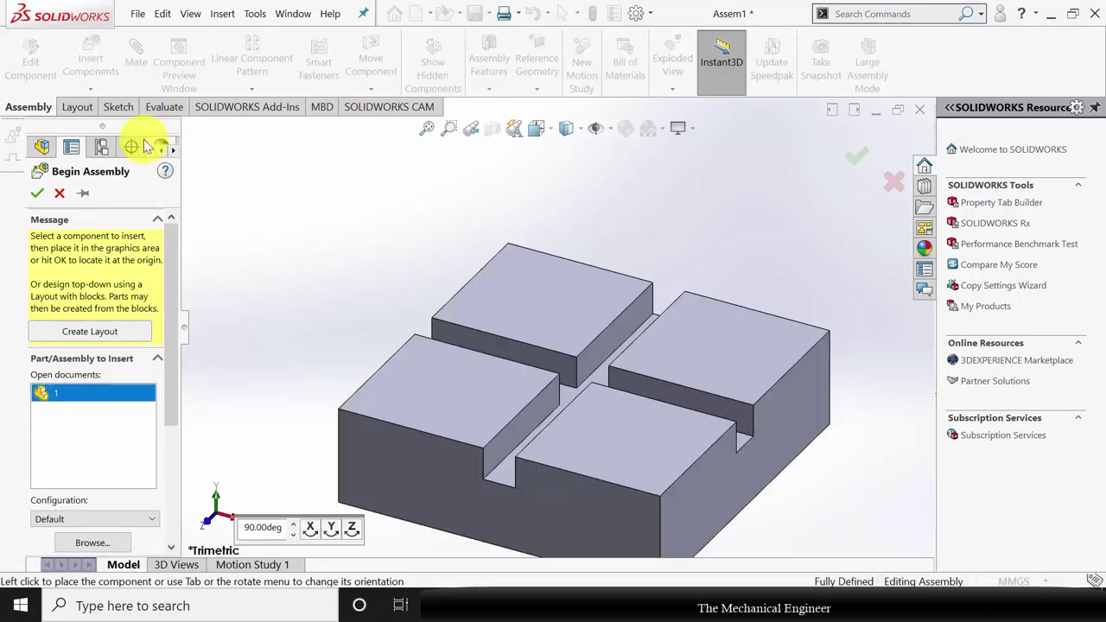
Step: Insert part 2, the pin slider, and add a second copy of it
click(90, 63)
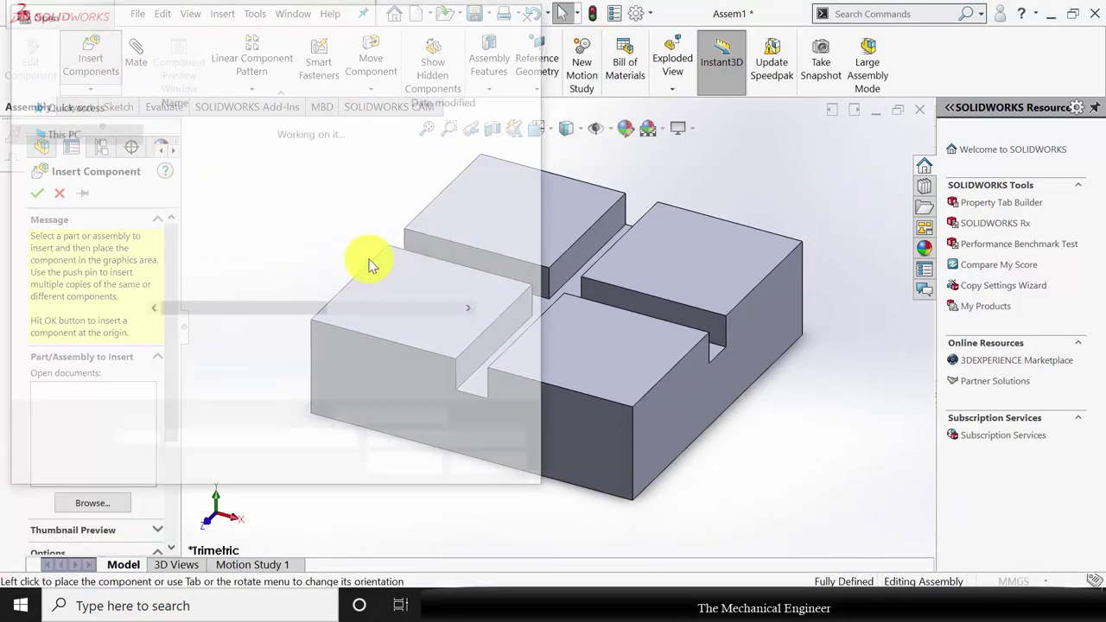
click(190, 164)
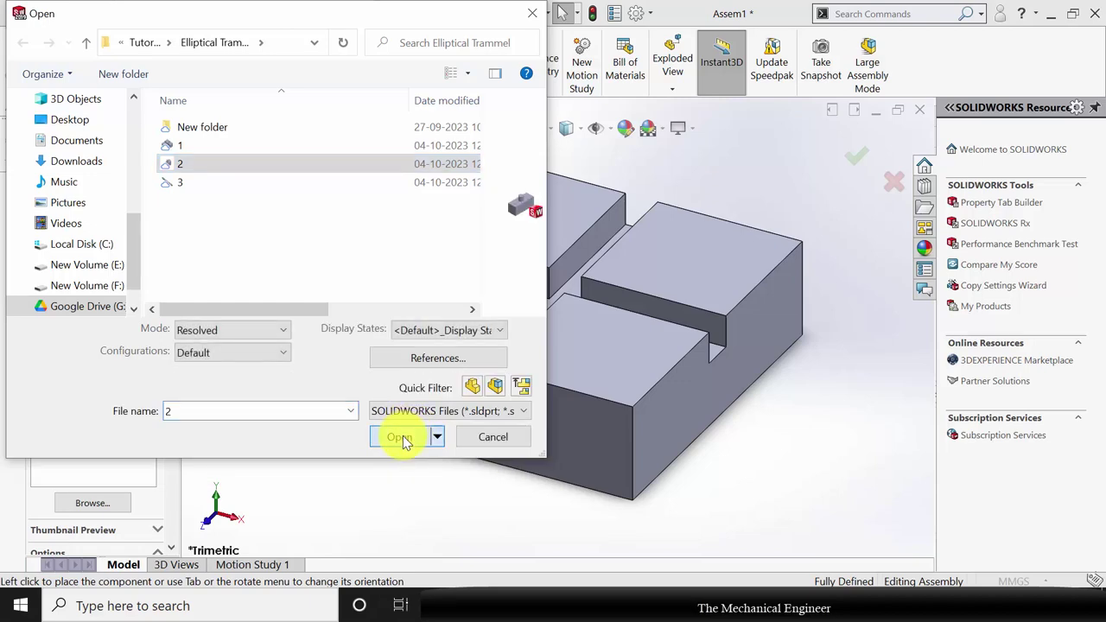
click(398, 436)
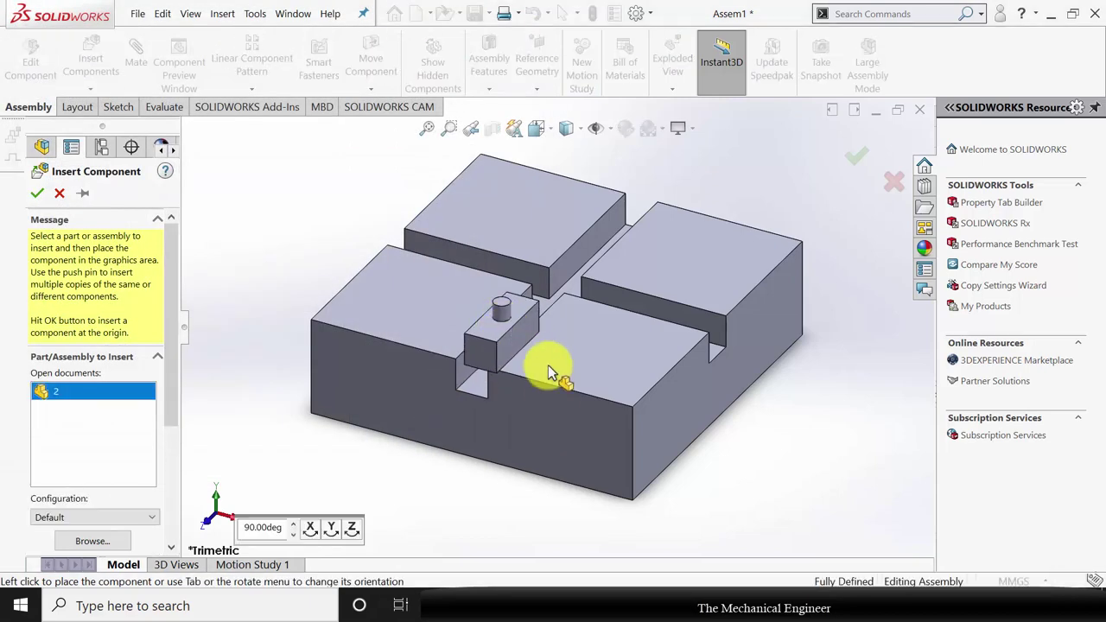
click(573, 430)
scroll(529, 331, down, 4)
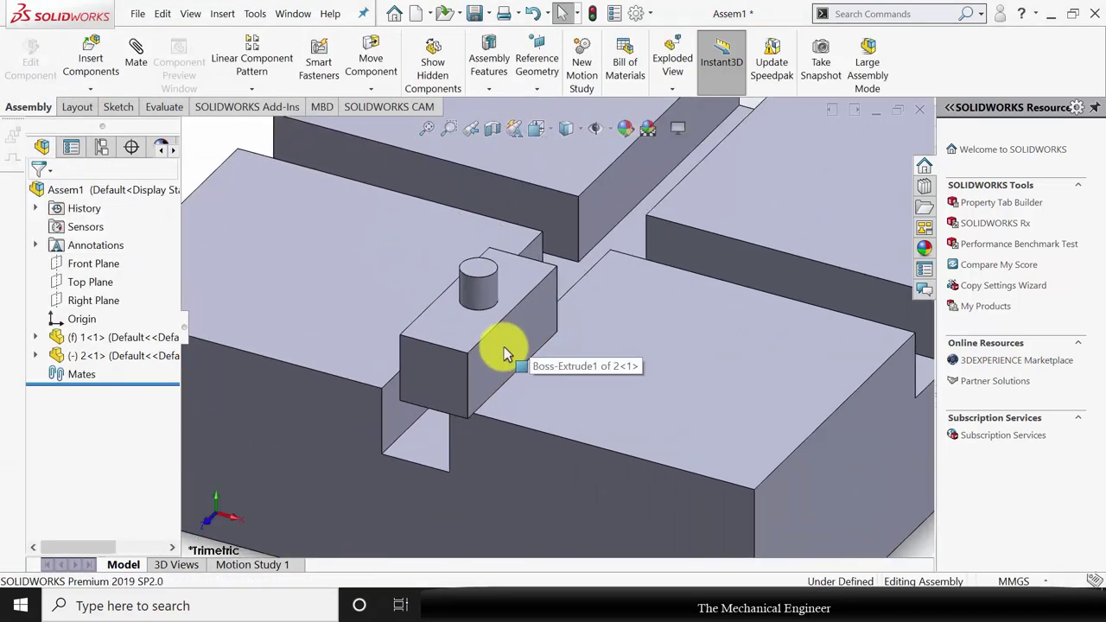
scroll(510, 350, up, 2)
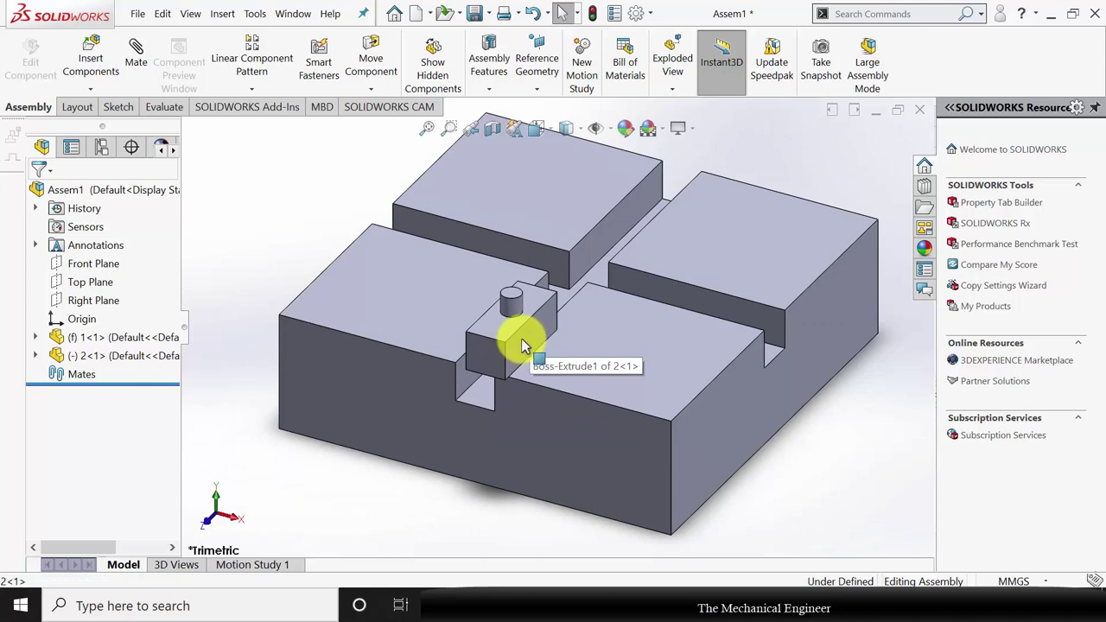
click(518, 338)
ctrl+drag(500, 311, 334, 247)
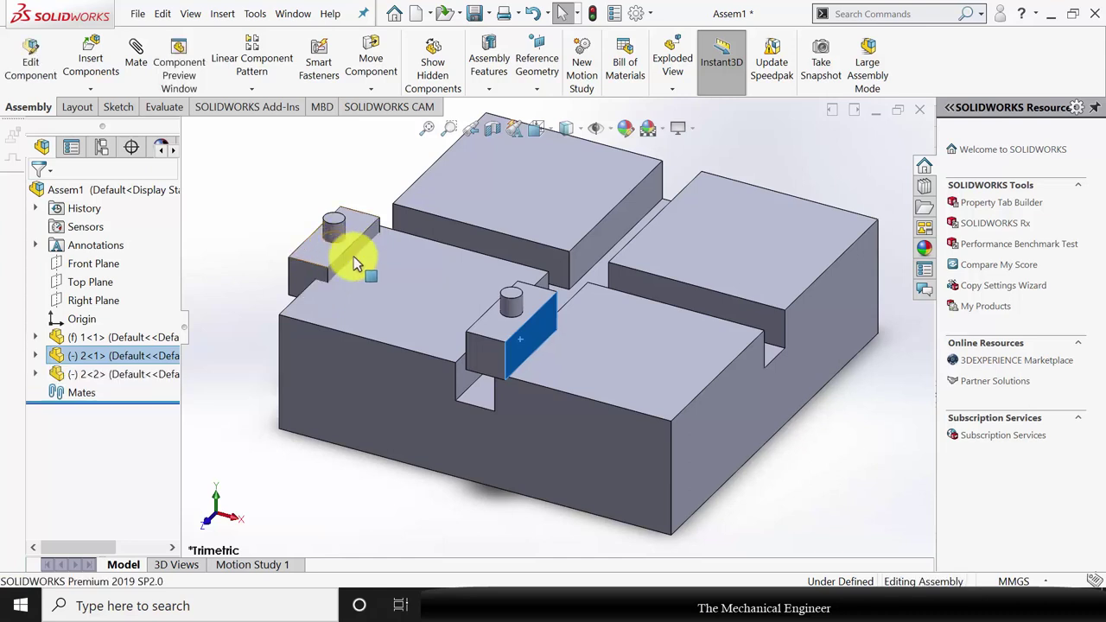
click(264, 222)
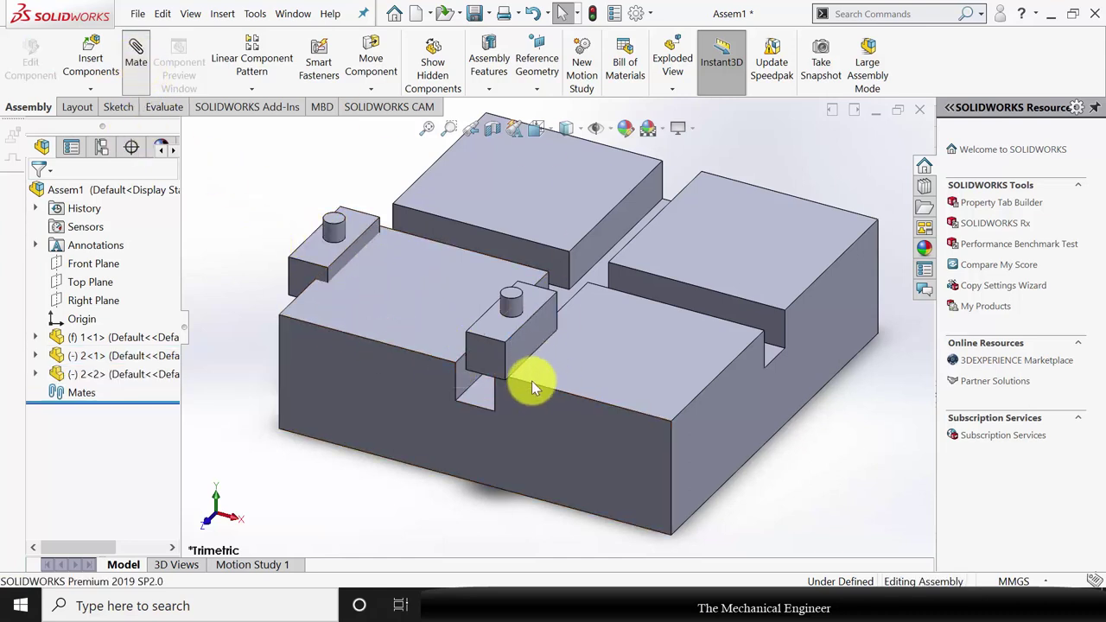
Step: Add two coincident mates seating the first slider against the base's slot faces
click(483, 396)
middle_drag(509, 454, 490, 377)
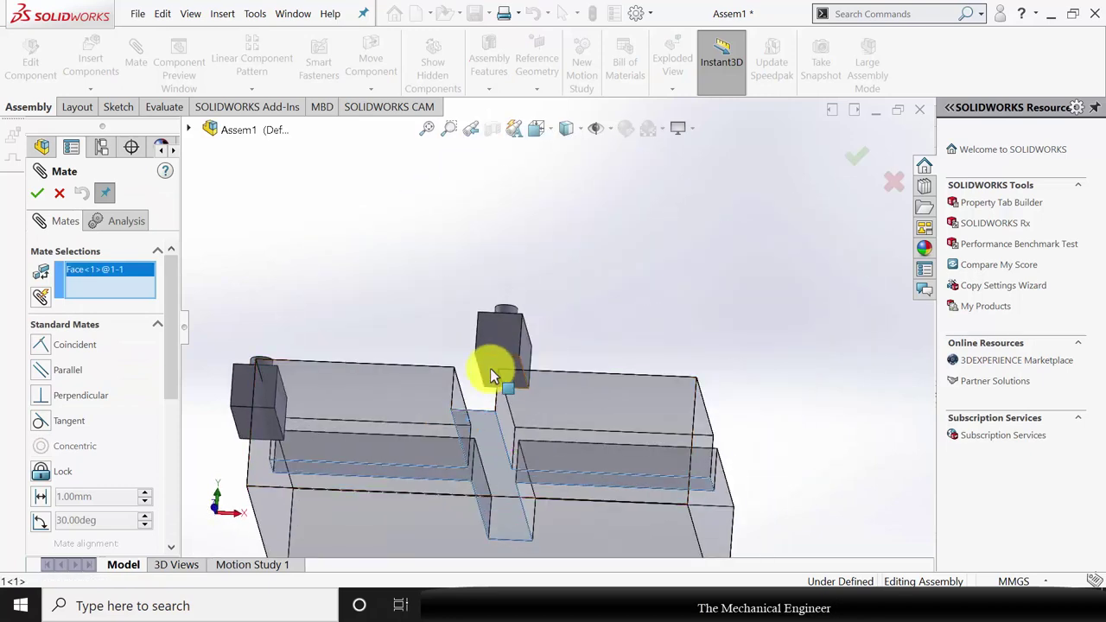
click(513, 367)
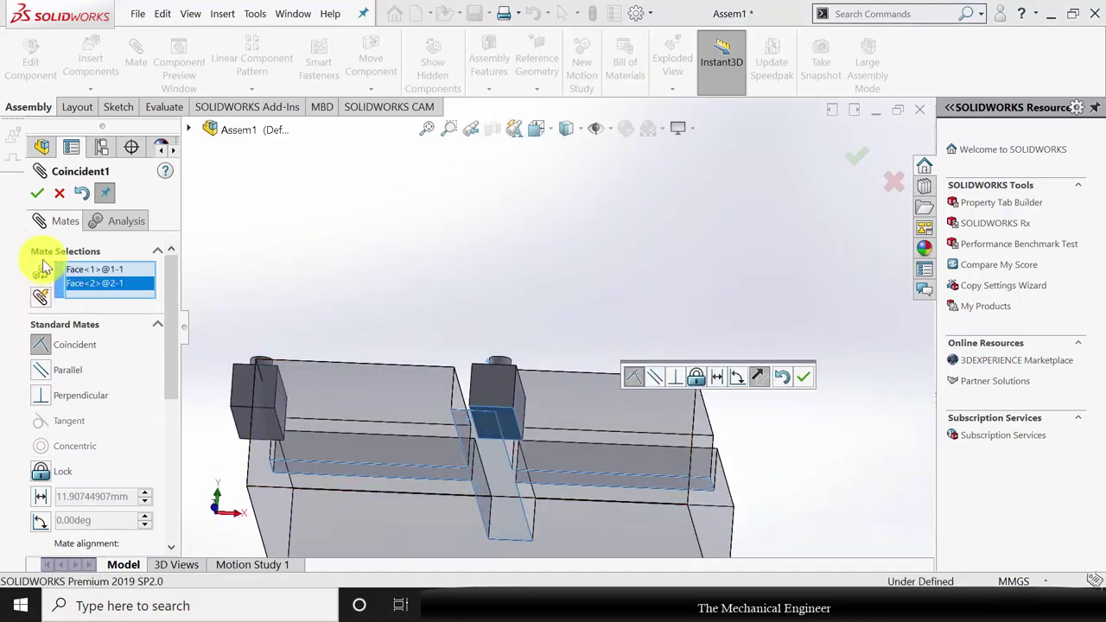
click(37, 194)
middle_drag(602, 335, 665, 424)
click(470, 370)
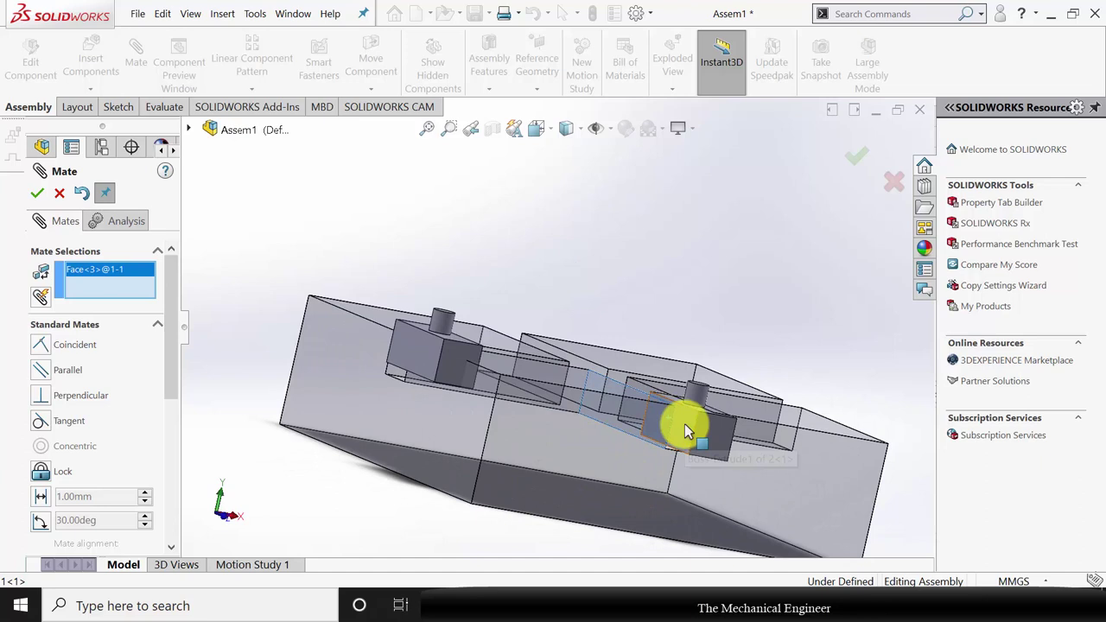
click(684, 423)
click(37, 192)
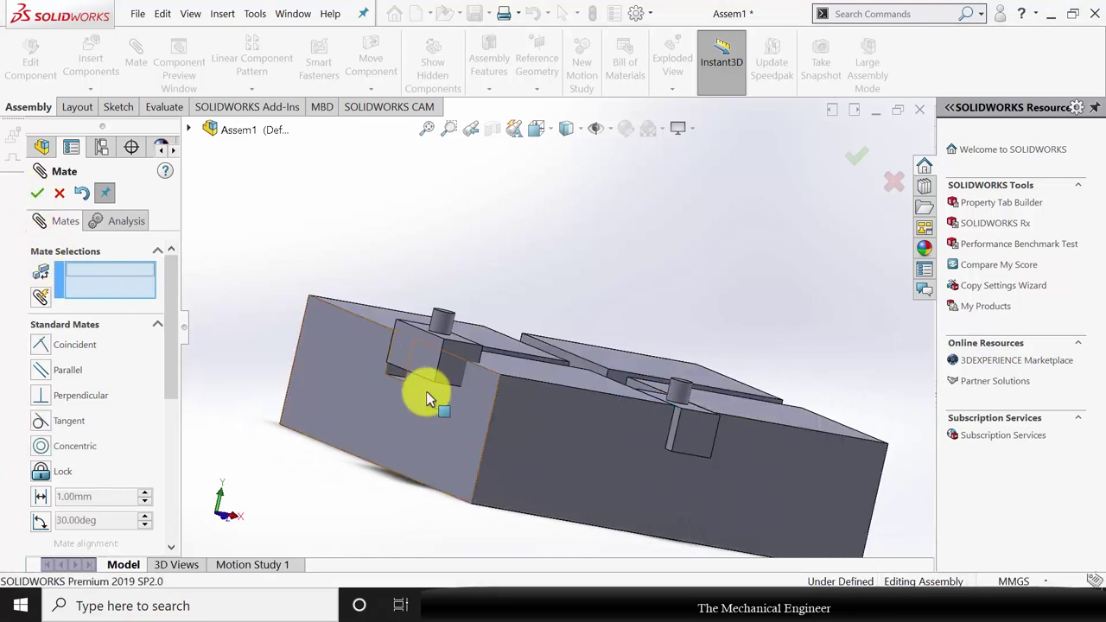
Step: Add the third and fourth coincident mates seating the second slider in its slot
middle_drag(424, 388, 558, 477)
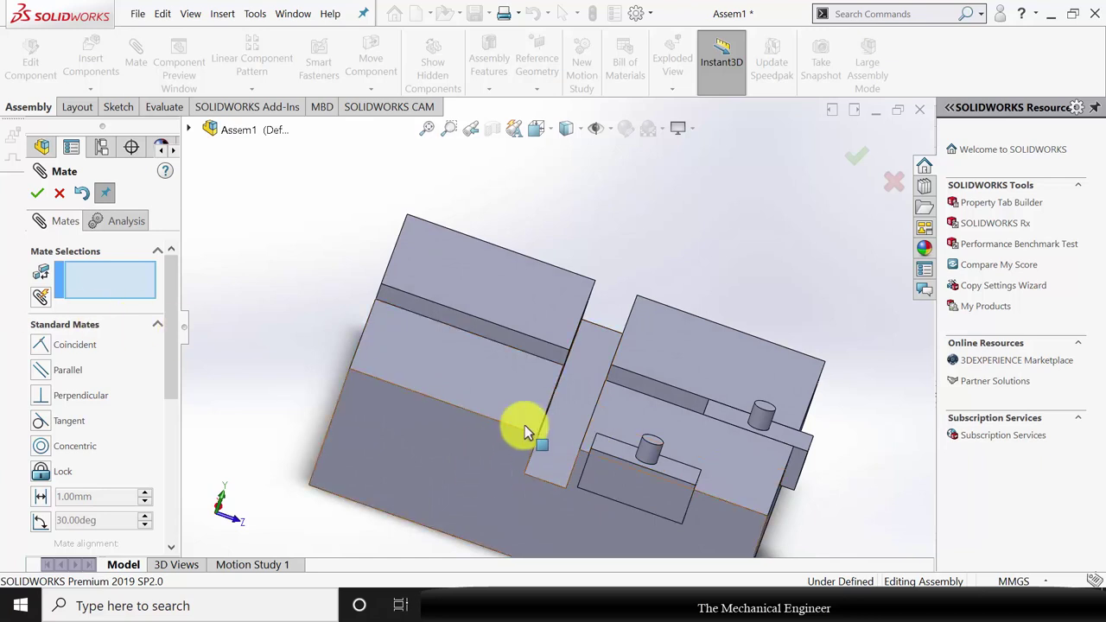
click(572, 417)
middle_drag(587, 415, 662, 418)
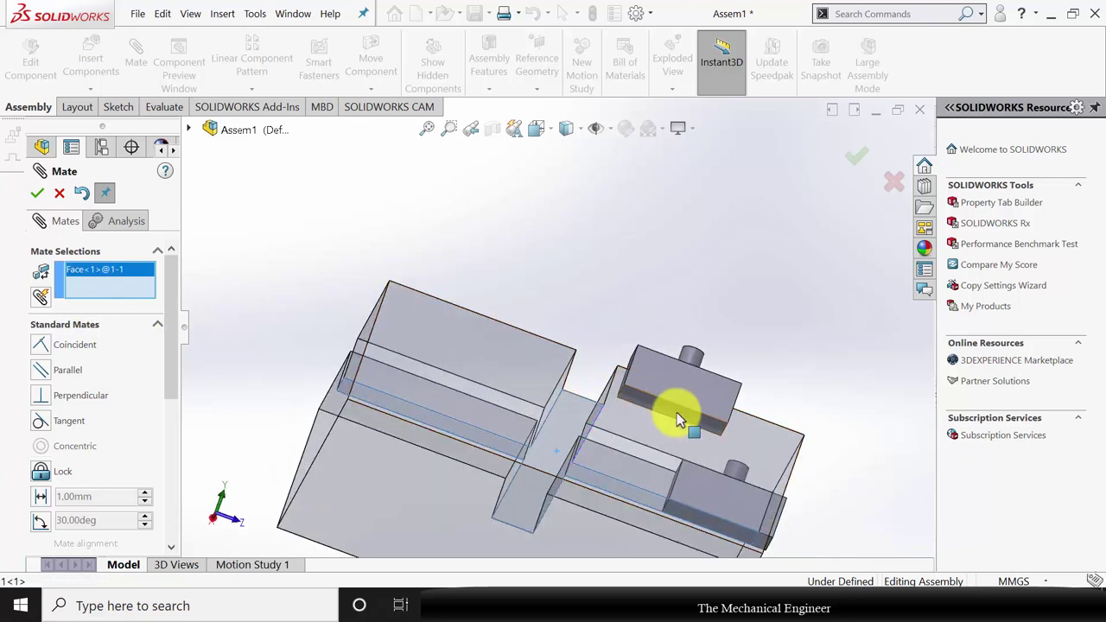
click(677, 412)
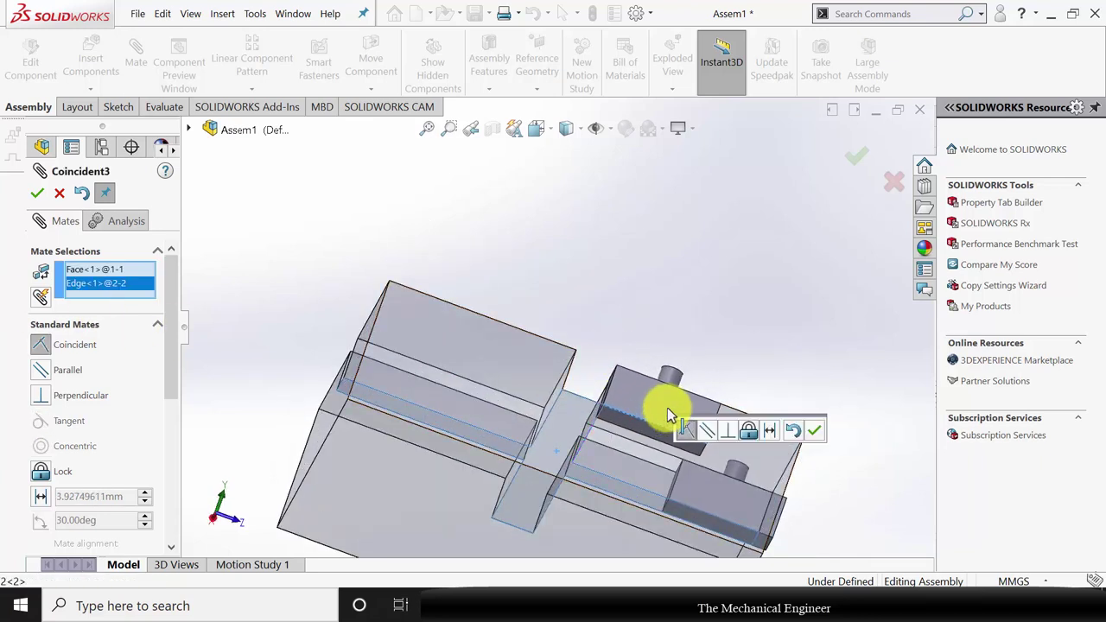
click(34, 193)
middle_drag(548, 297, 608, 361)
click(627, 377)
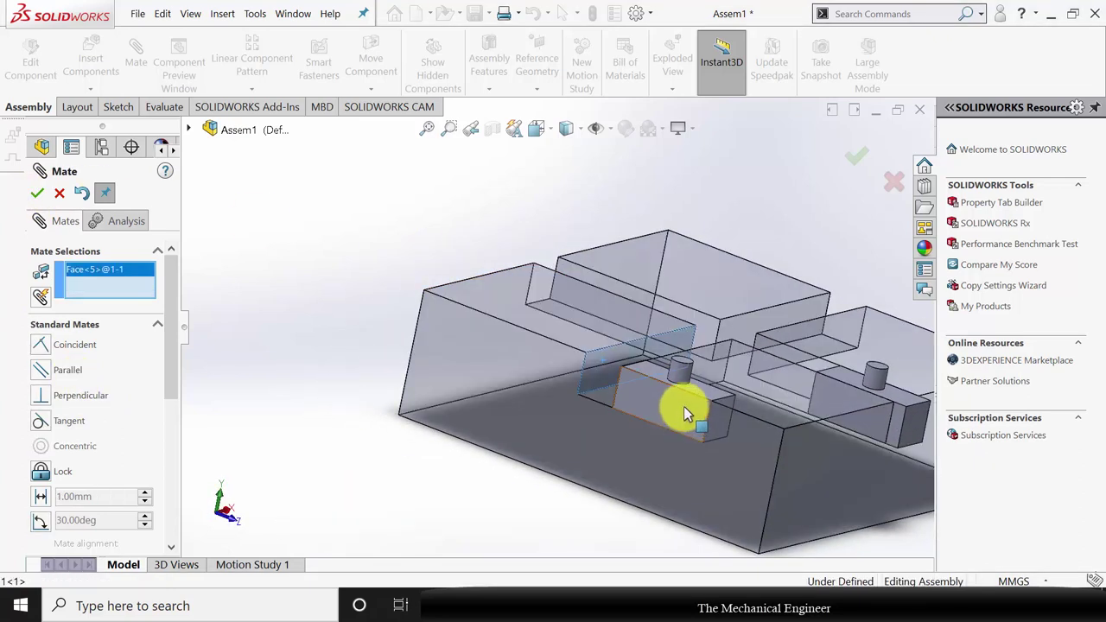
click(684, 406)
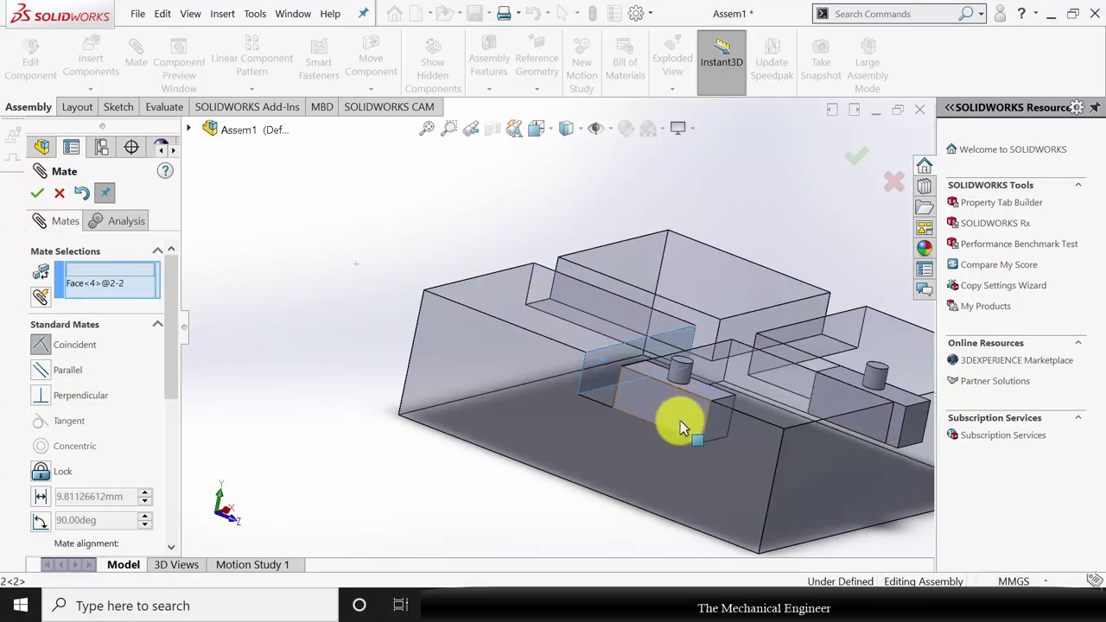
click(37, 193)
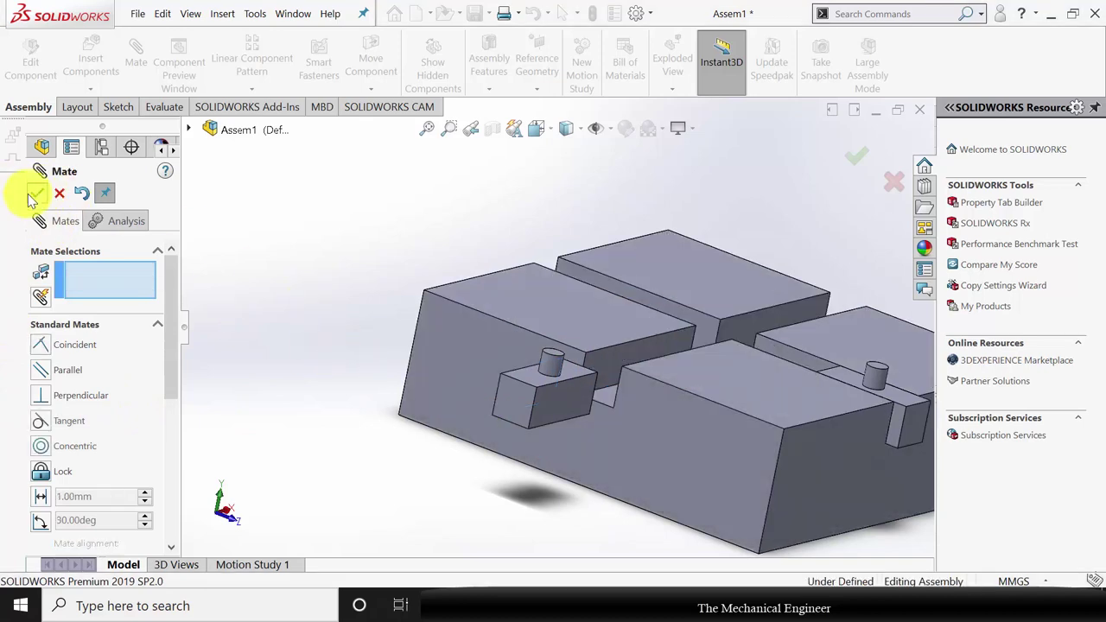
click(31, 197)
Step: Insert the link part 3 into the assembly above the base
click(90, 52)
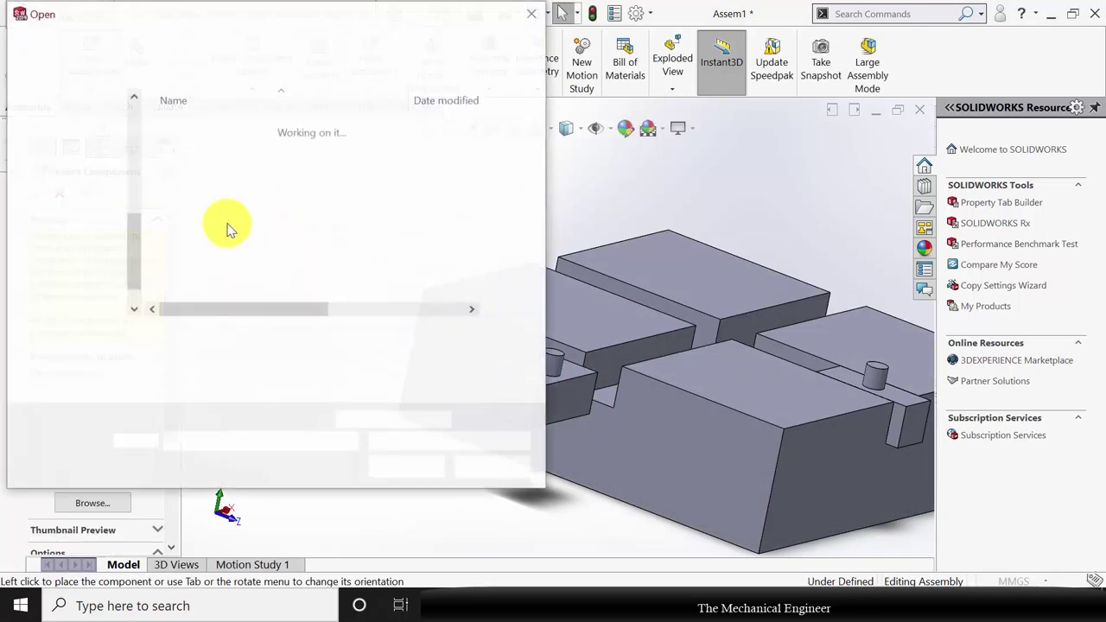
click(197, 178)
click(395, 434)
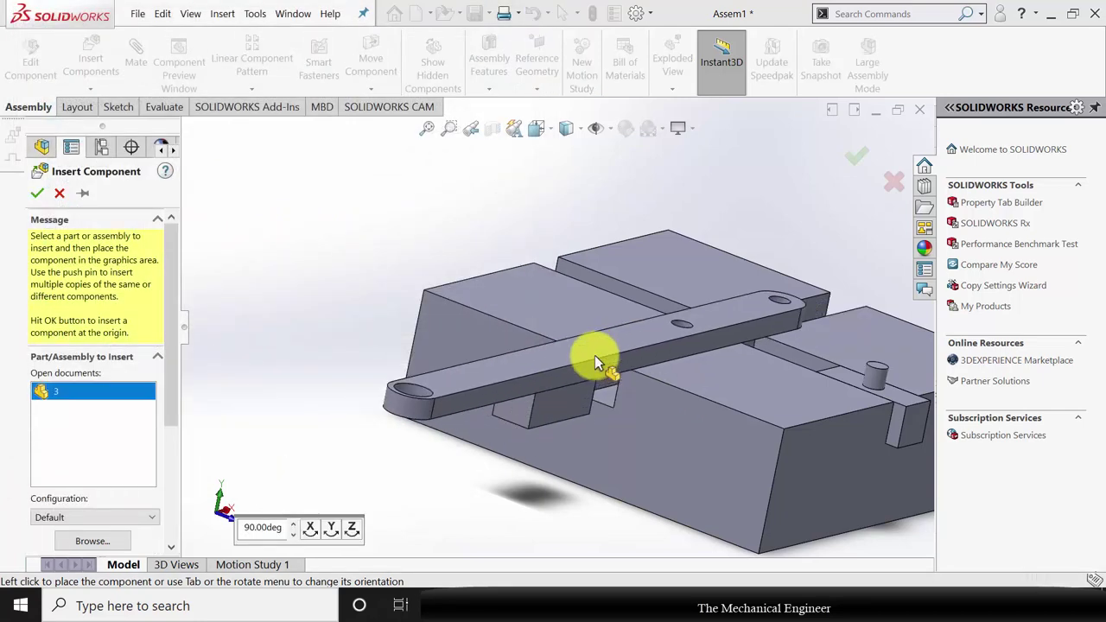
click(601, 357)
click(675, 414)
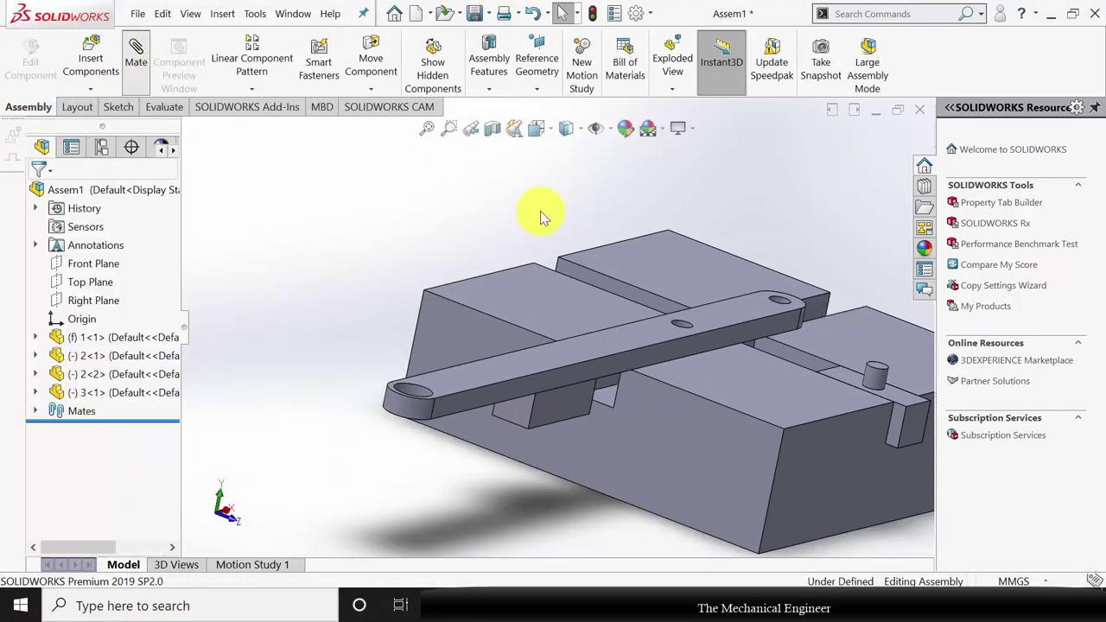
Step: Mate the link's underside coincident with a slider's top face
key(m)
middle_drag(662, 271, 605, 291)
click(605, 291)
middle_drag(618, 379, 600, 289)
click(354, 236)
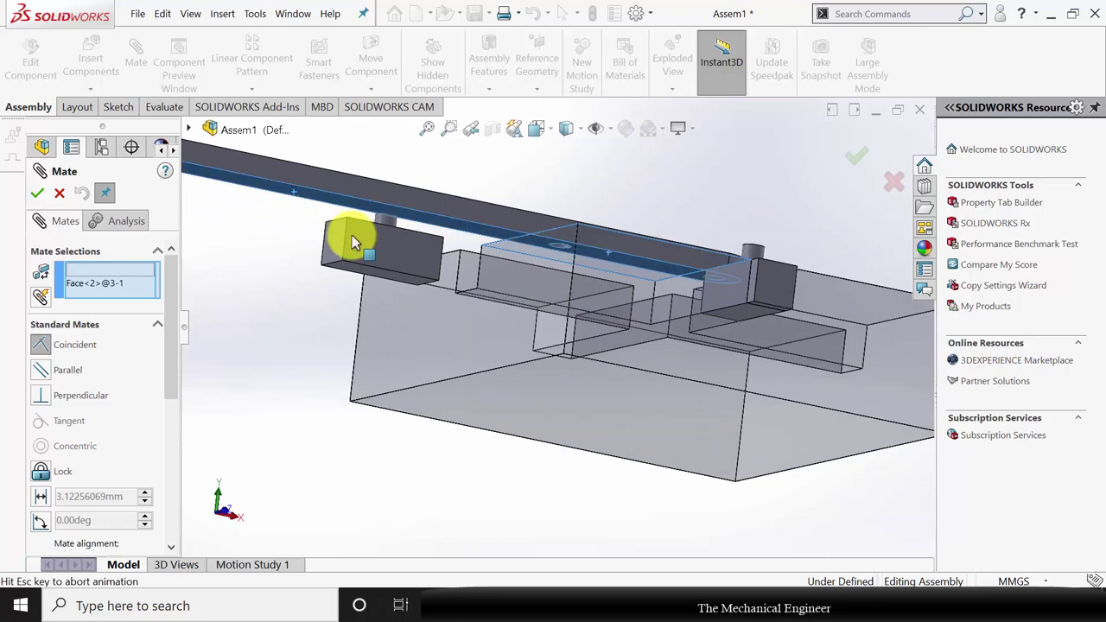
click(36, 194)
Step: Make the link's two holes concentric with the pins of both sliders
middle_drag(510, 320, 507, 343)
scroll(474, 286, down, 3)
click(673, 265)
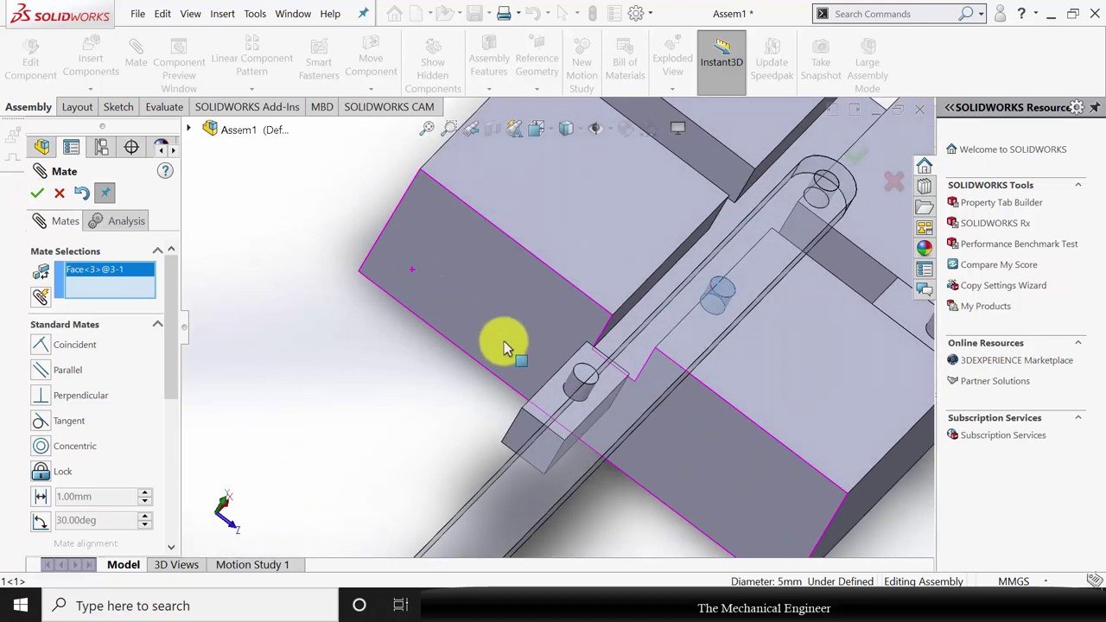
click(571, 391)
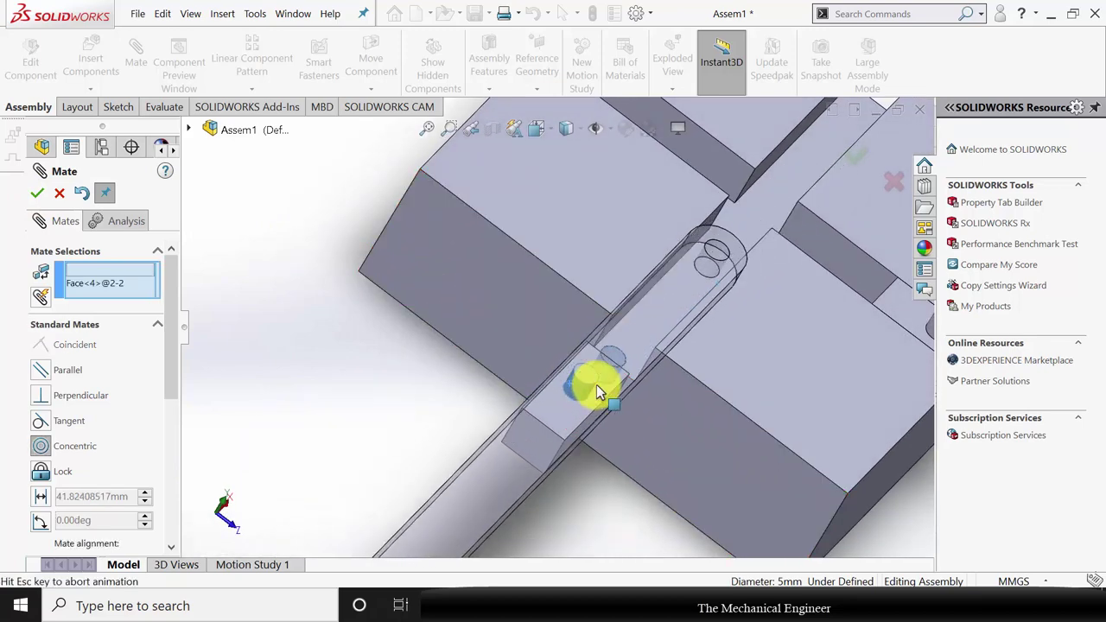
click(36, 193)
scroll(734, 318, up, 3)
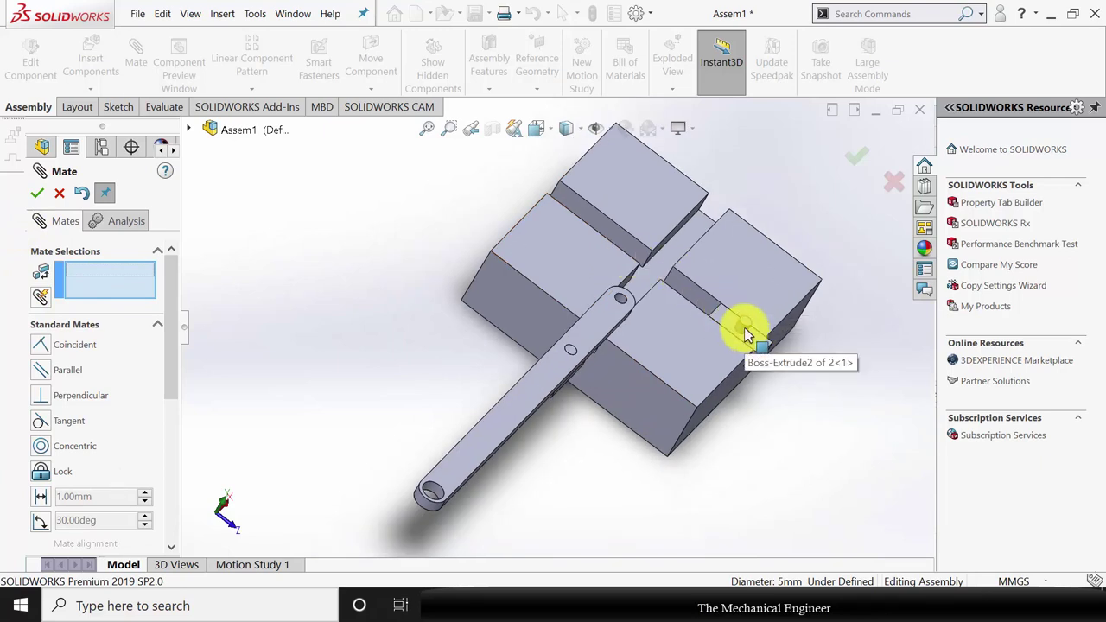
click(749, 335)
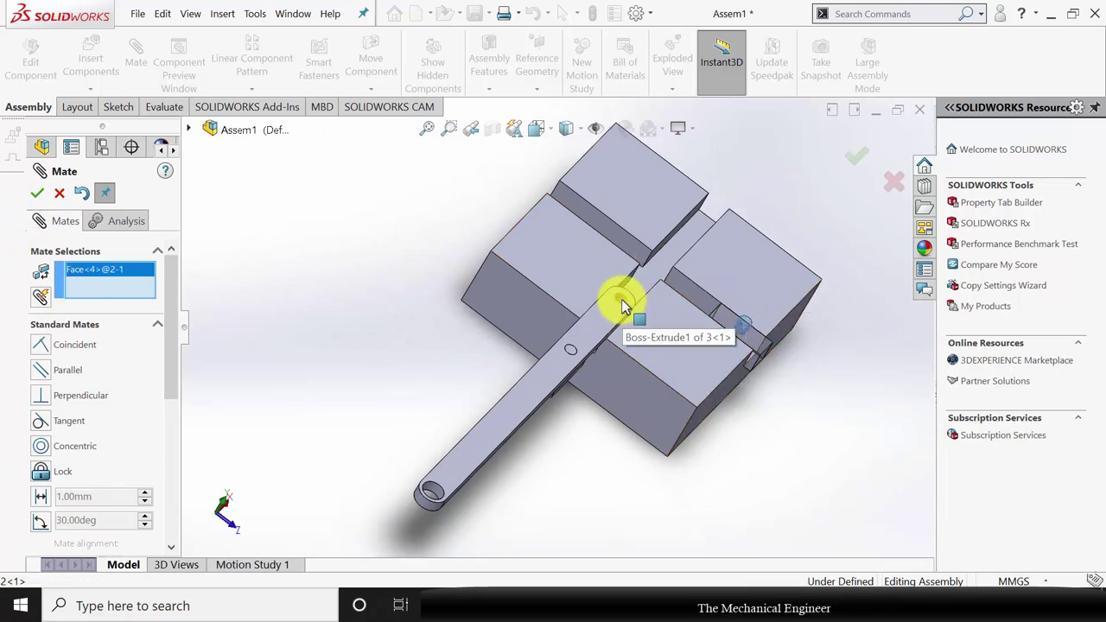
click(624, 307)
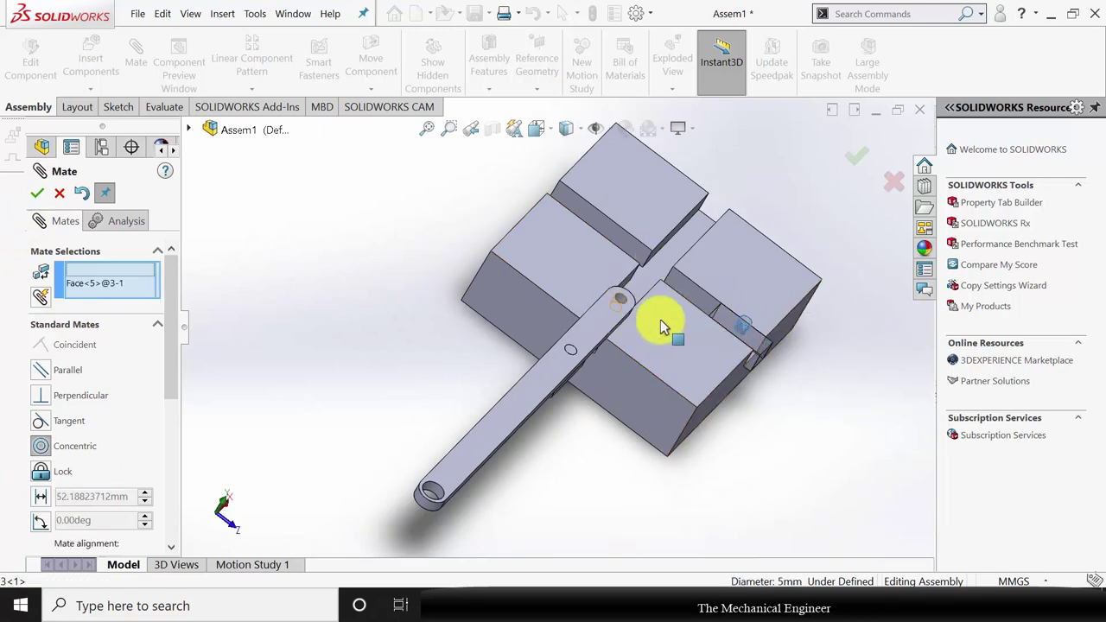
click(36, 192)
click(37, 193)
Step: Drag the link around its pivot, viewing the motion from above and the side
scroll(670, 335, up, 3)
middle_drag(670, 336, 619, 397)
drag(443, 369, 481, 383)
middle_drag(739, 400, 769, 382)
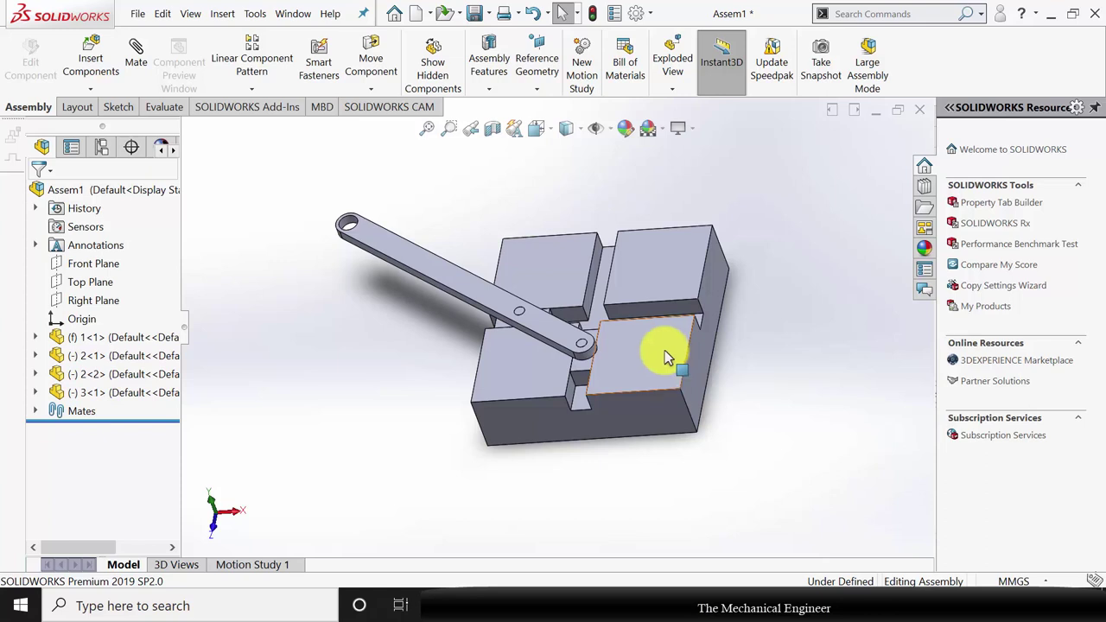
Step: Open the slotted block part 1 and save it as an STL file named 1
click(646, 332)
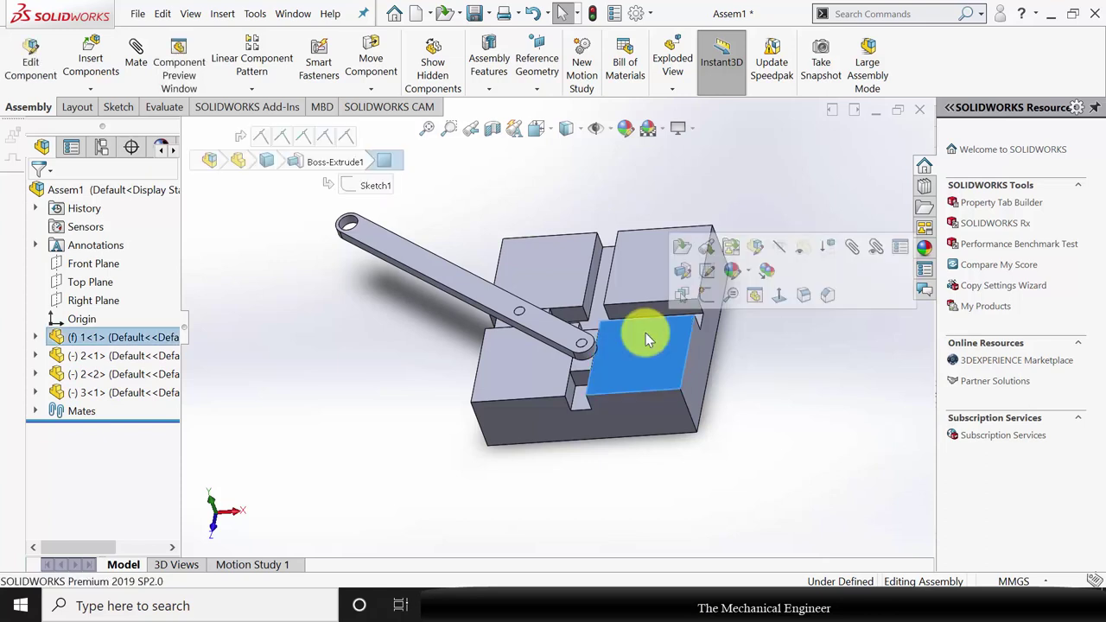
click(678, 246)
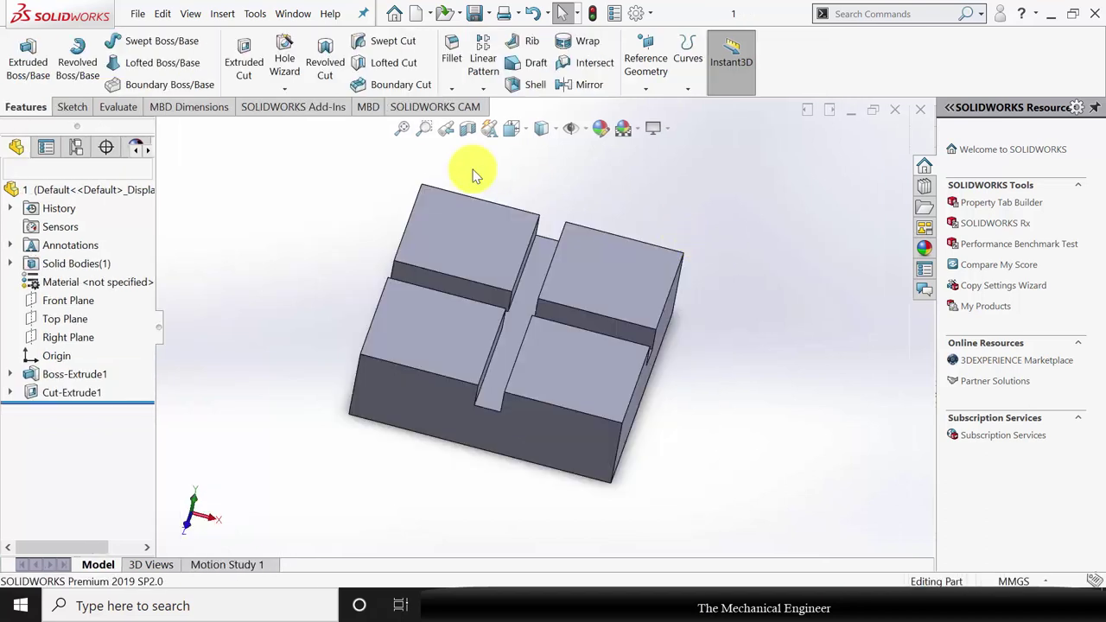
click(490, 14)
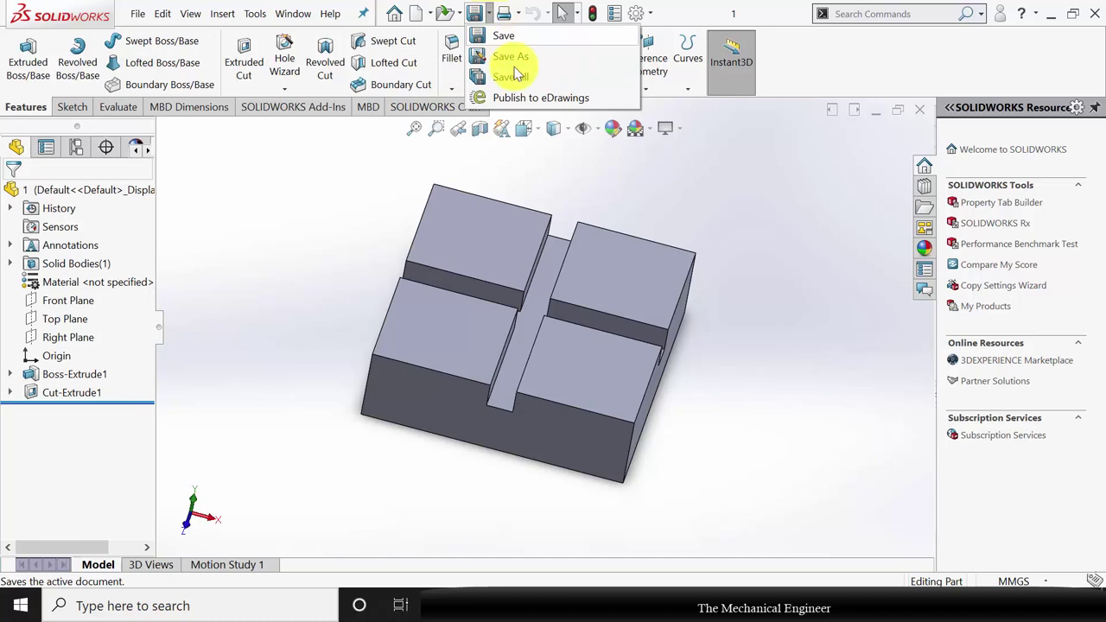
click(509, 55)
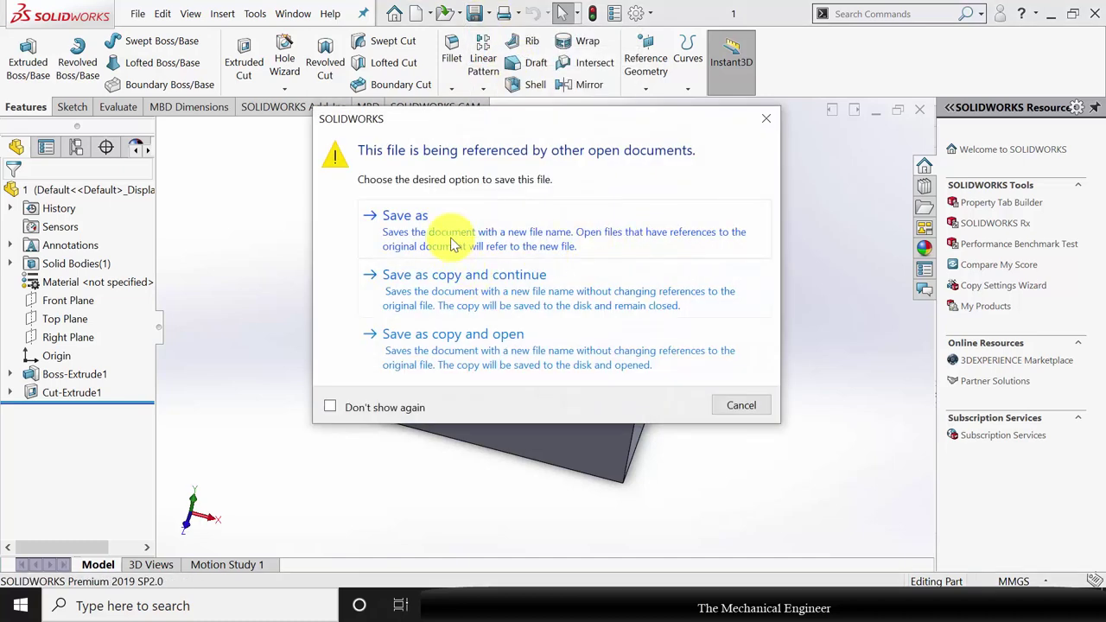
click(462, 233)
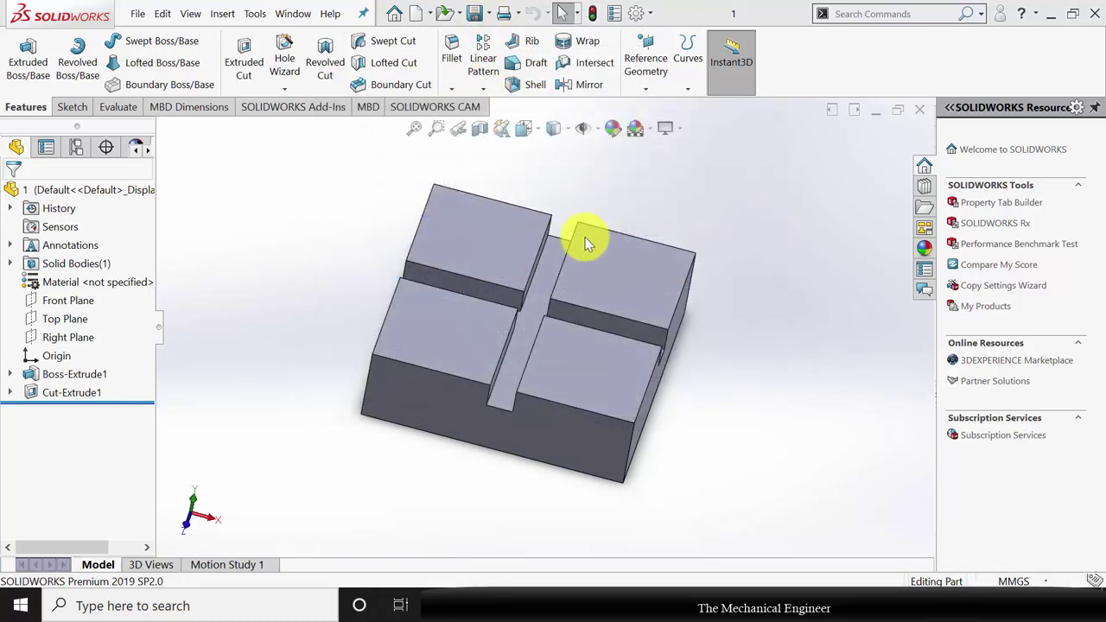
click(557, 328)
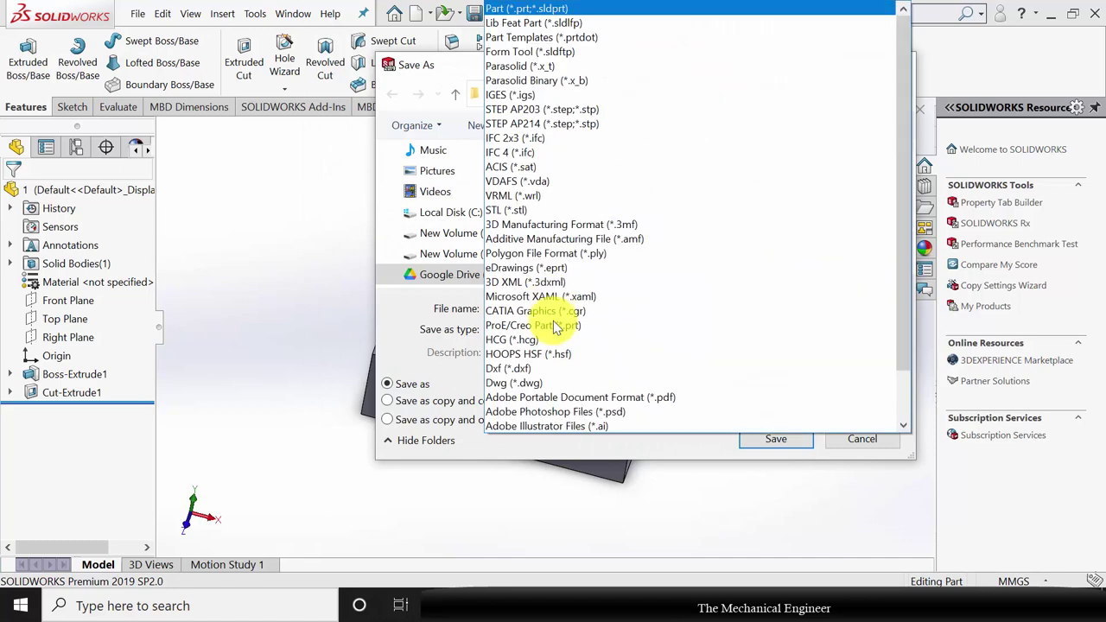
click(540, 210)
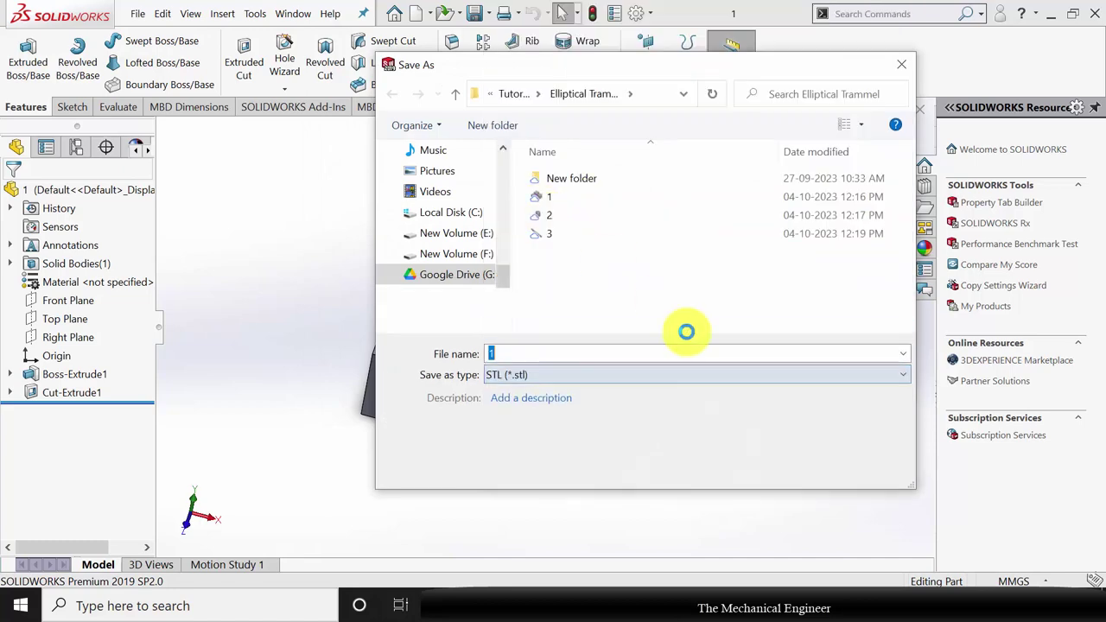
click(776, 468)
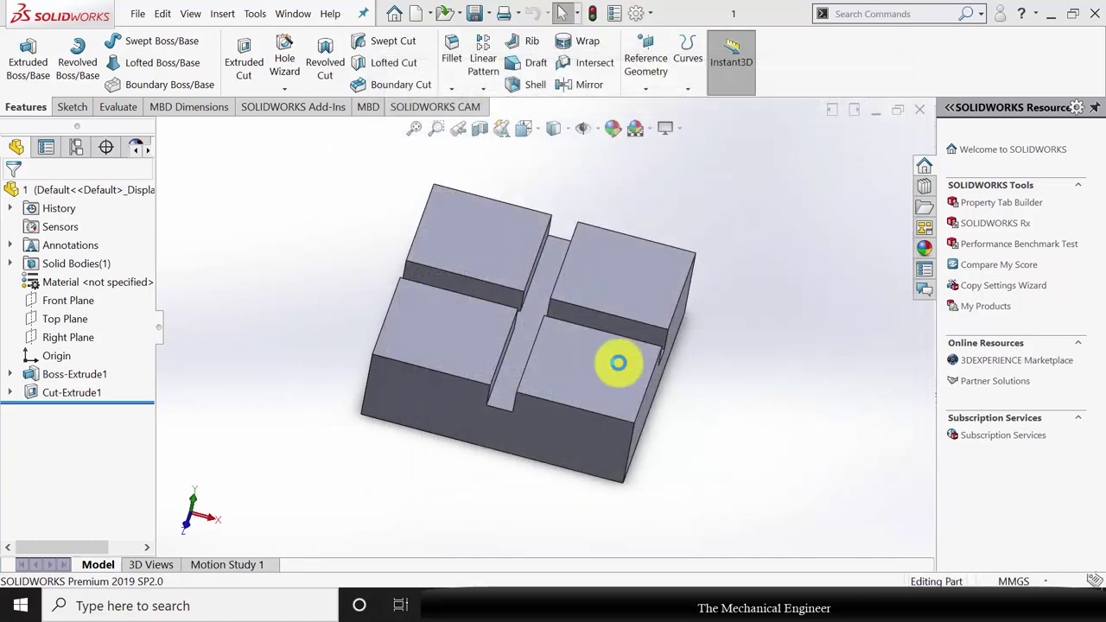
click(590, 337)
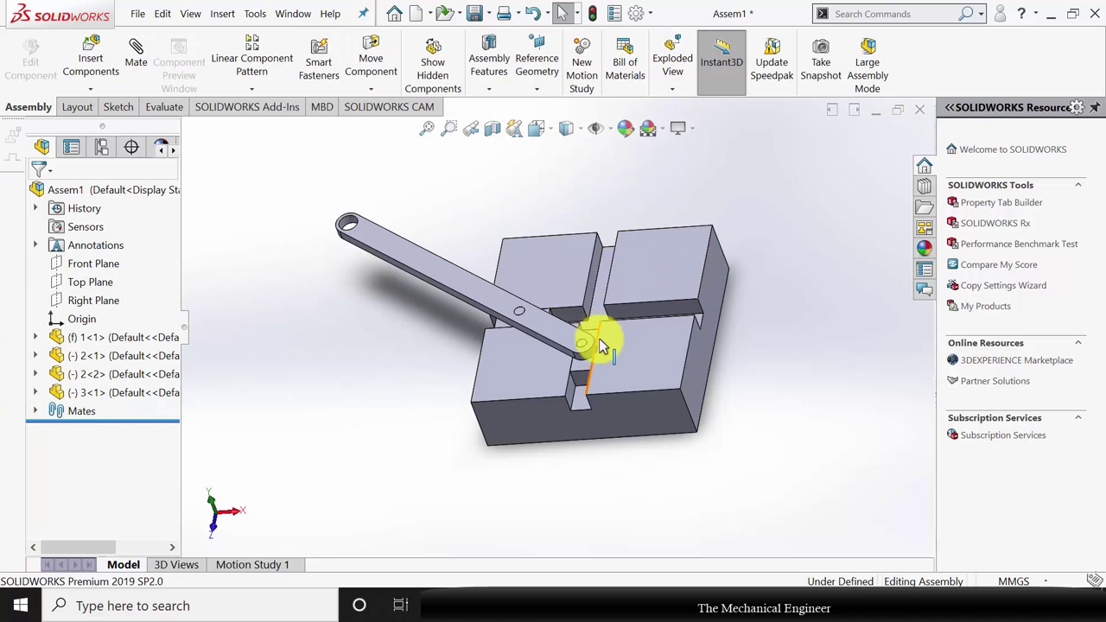
Step: Open the pin slider under the link as its own part
scroll(593, 337, down, 3)
click(562, 384)
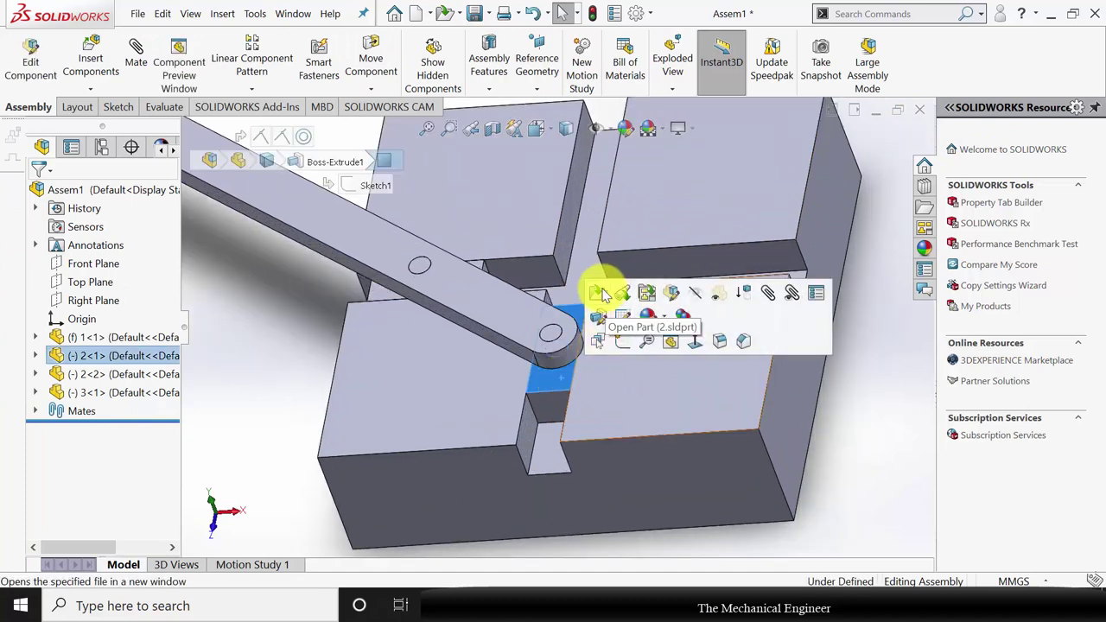
click(601, 295)
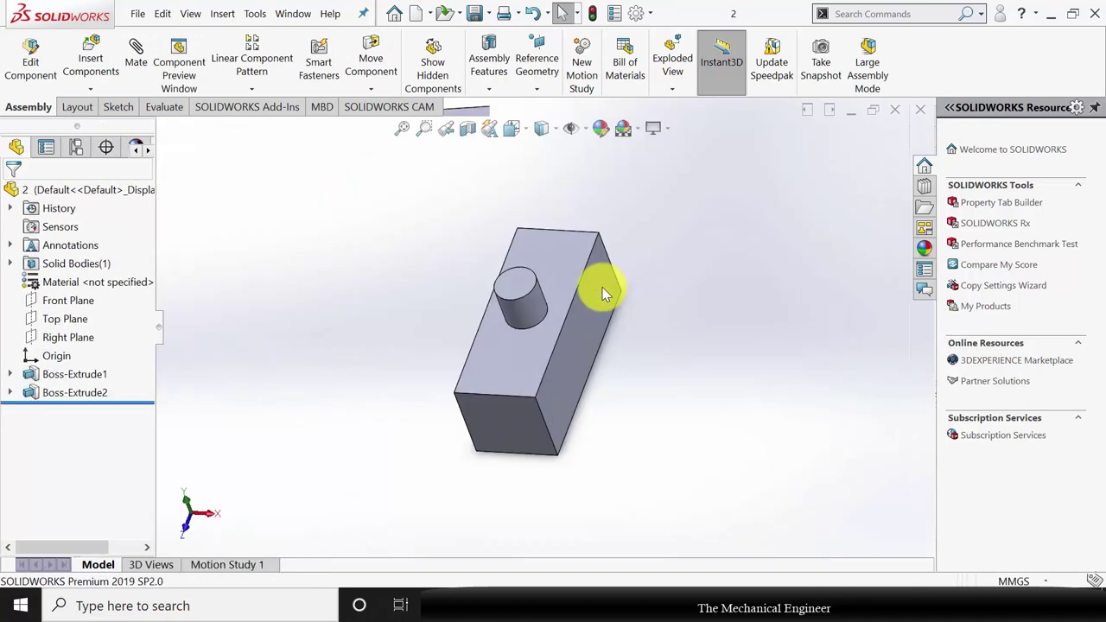
Step: Save the pin slider as 2.STL with the STL (*.stl) file type, confirming the export
click(490, 15)
click(514, 65)
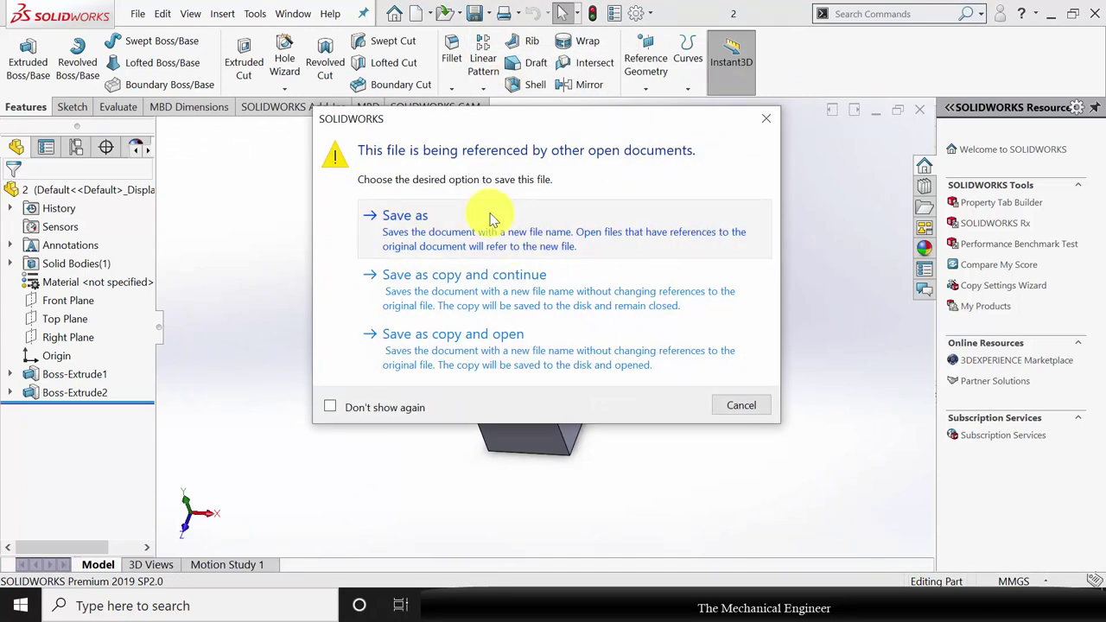
click(489, 220)
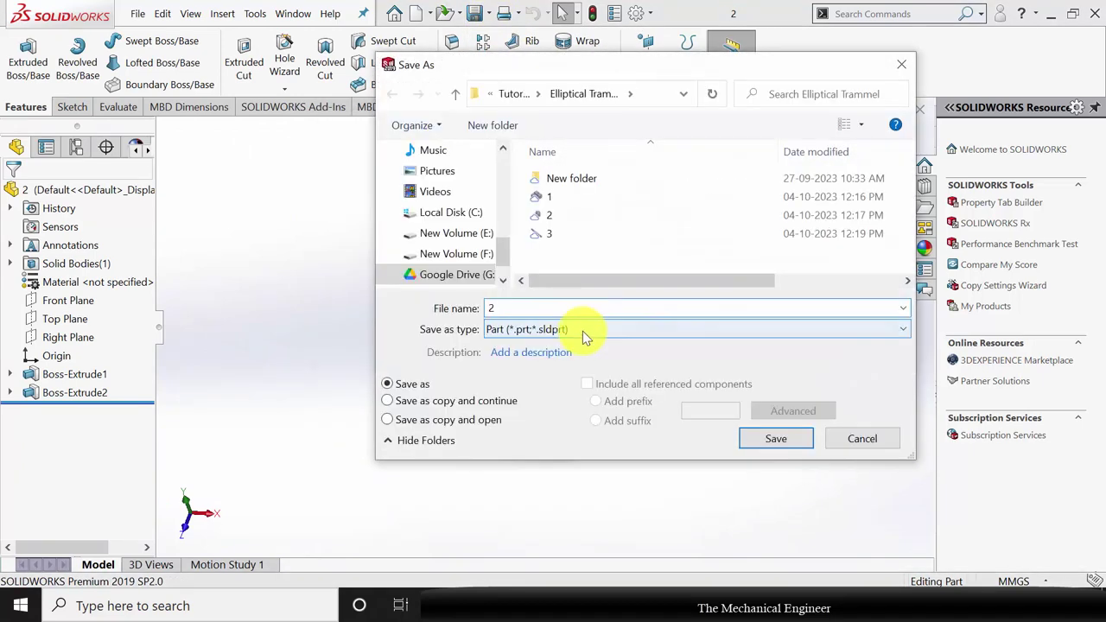
click(582, 329)
click(545, 210)
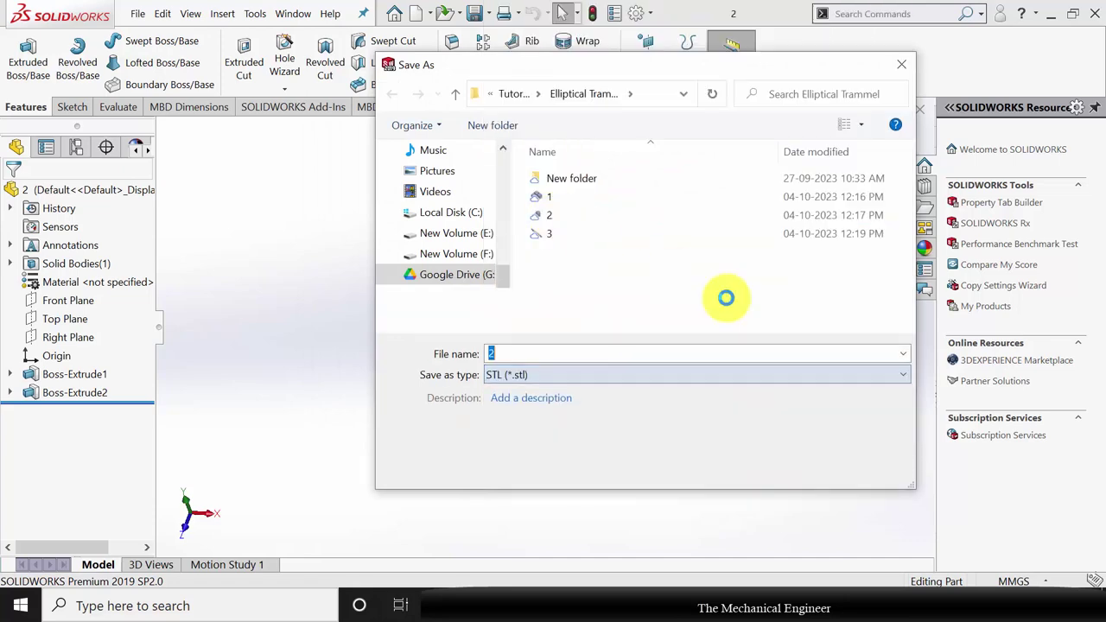
click(776, 469)
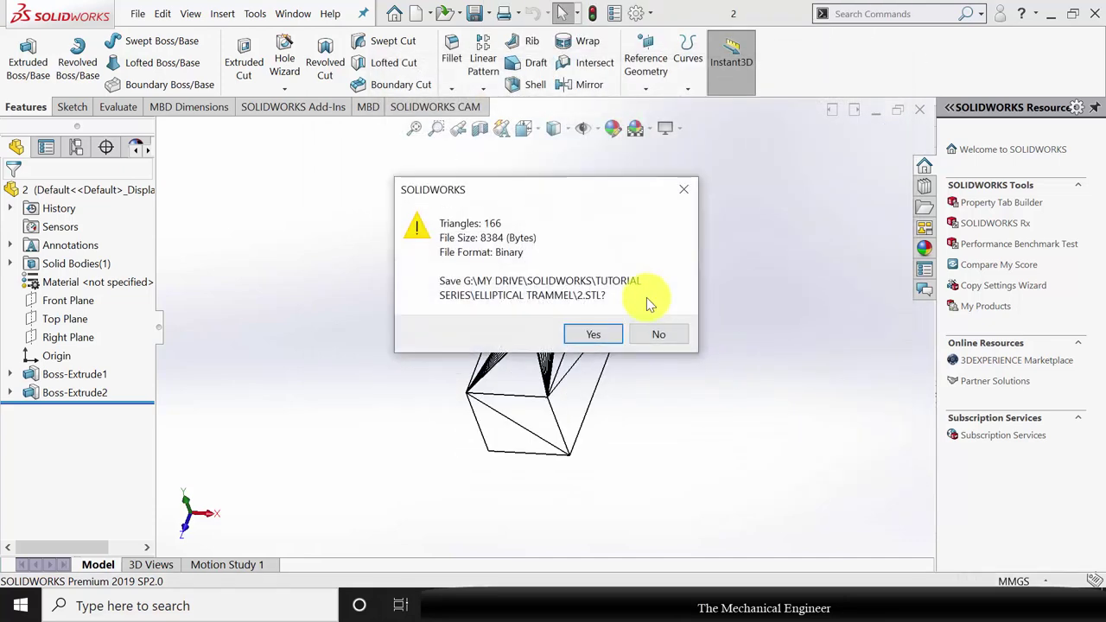
click(617, 337)
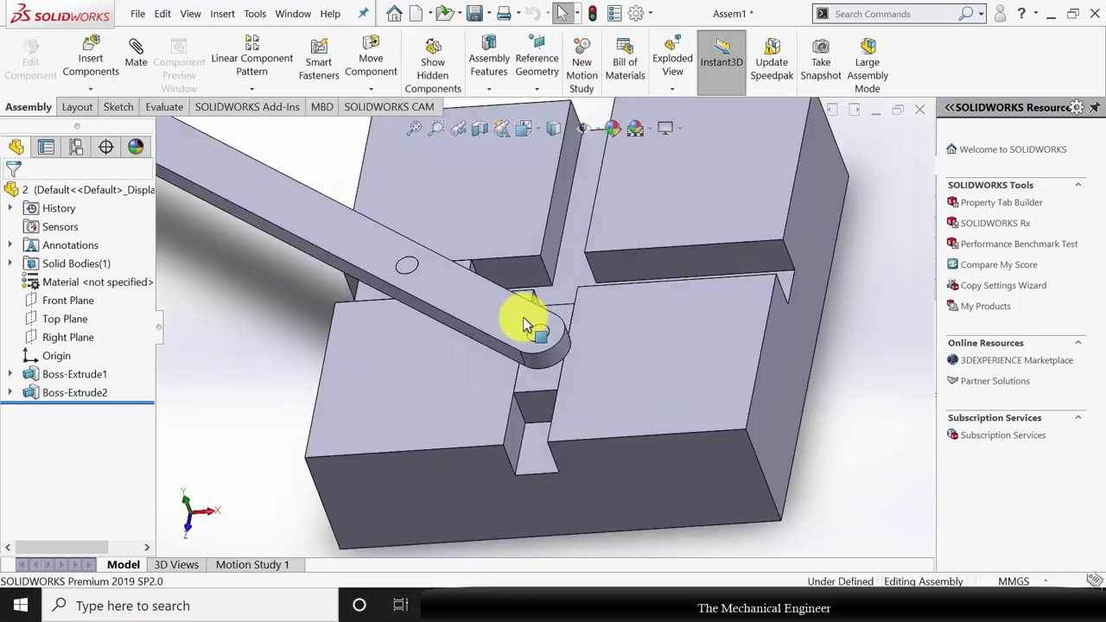
Step: Open the link (part 3) from the assembly and save it as 3.STL in STL (*.stl) format
click(465, 281)
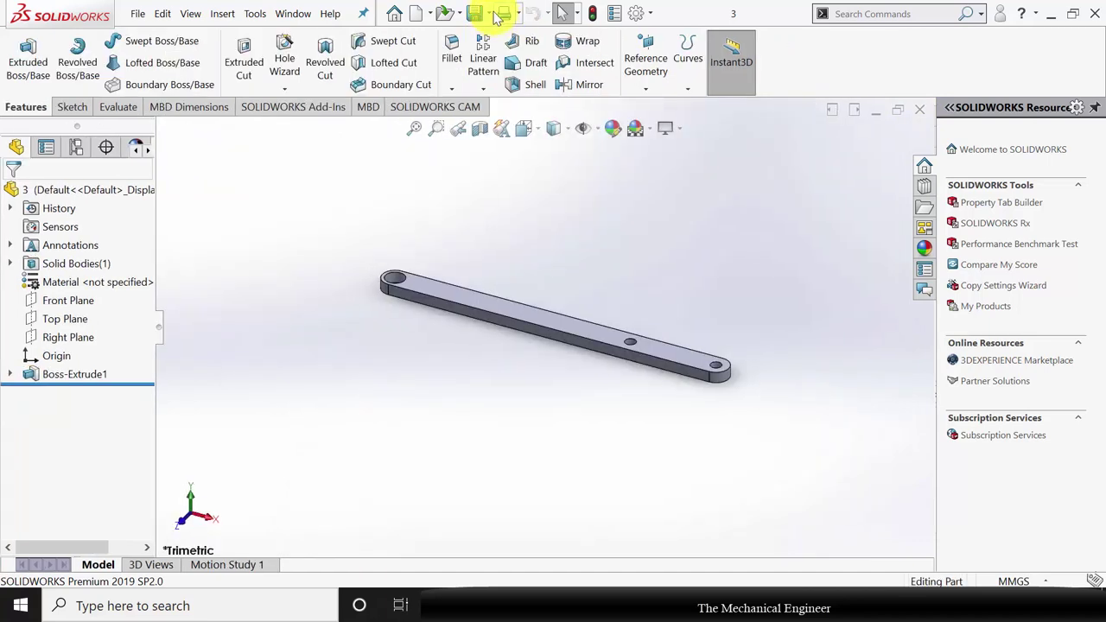
click(486, 13)
click(508, 55)
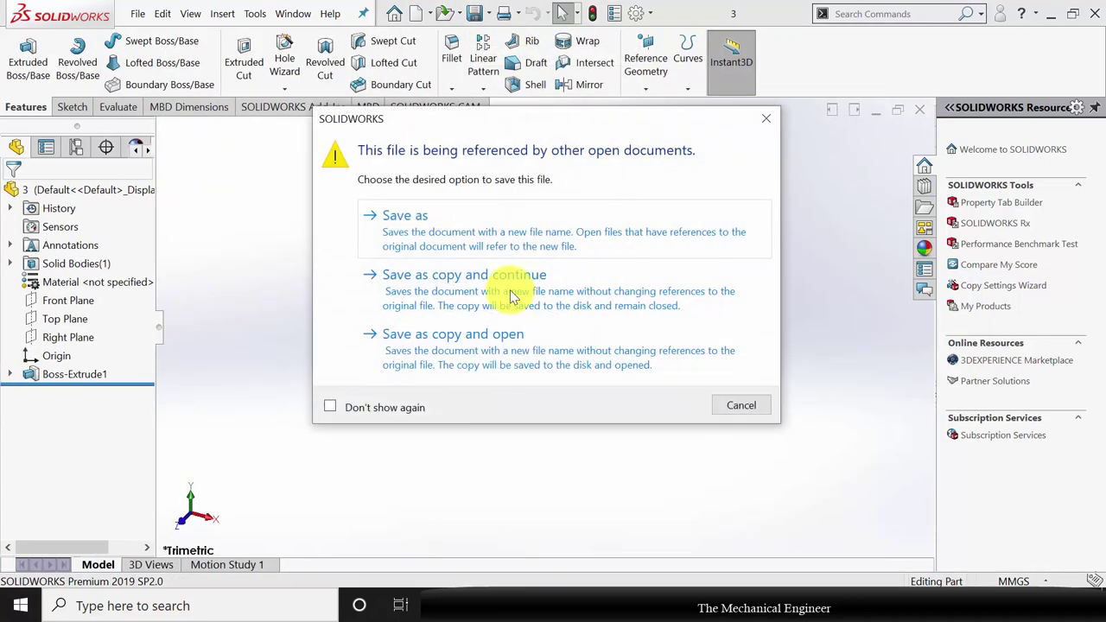
click(427, 231)
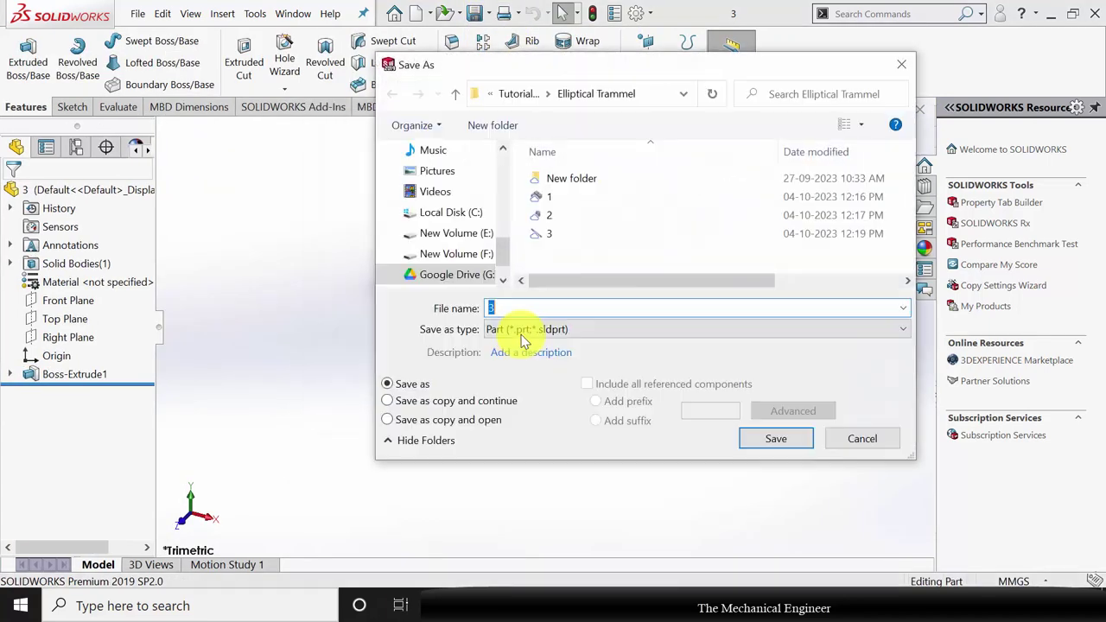
click(528, 329)
click(518, 210)
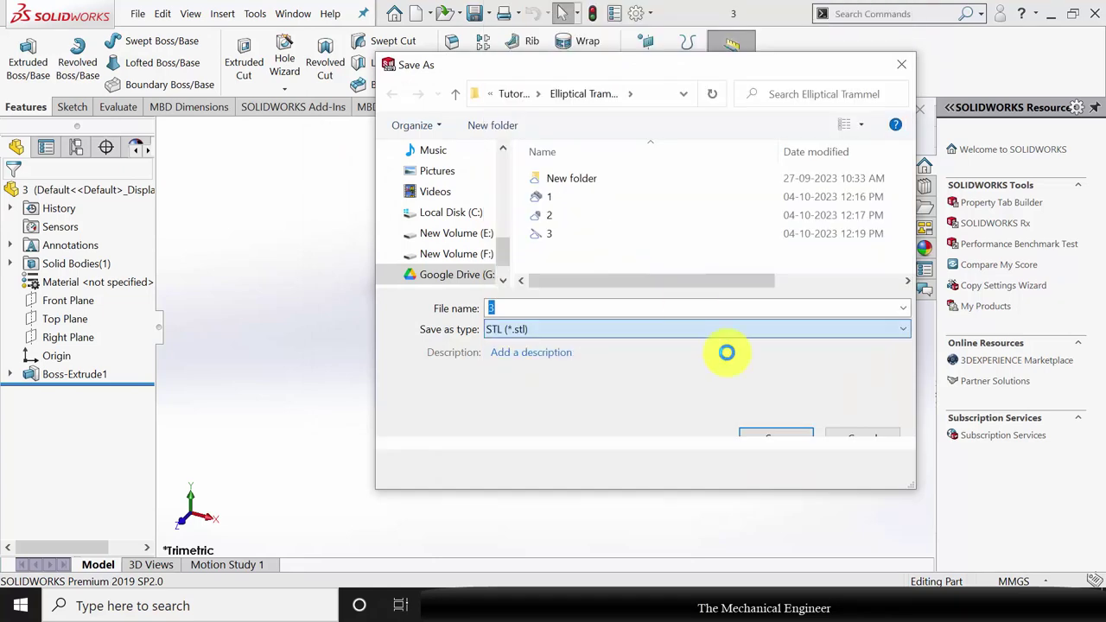
click(775, 471)
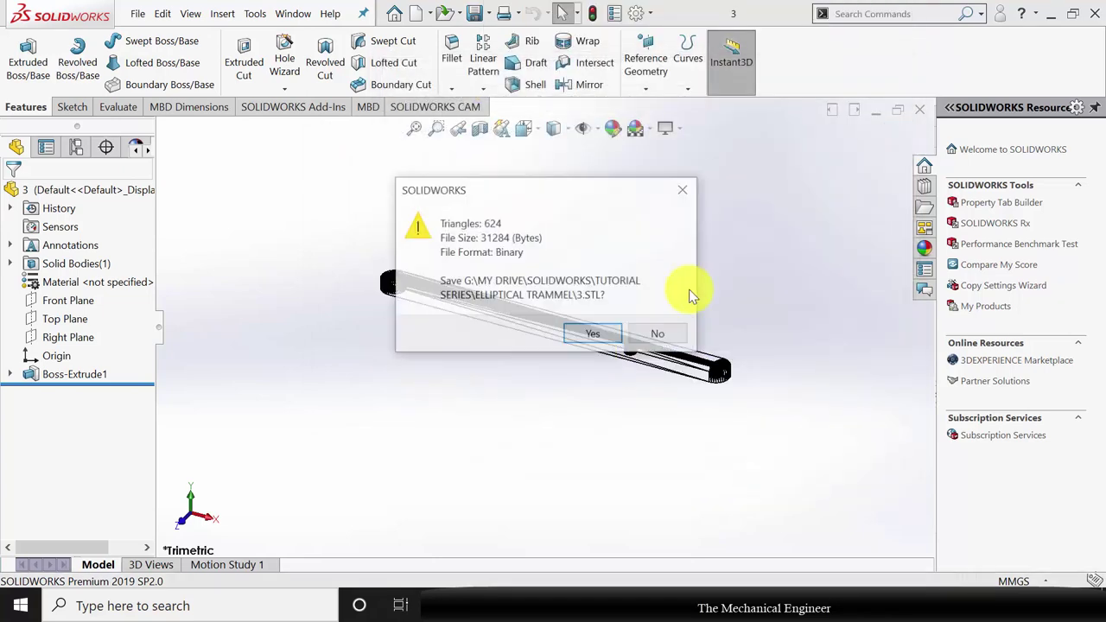
click(603, 335)
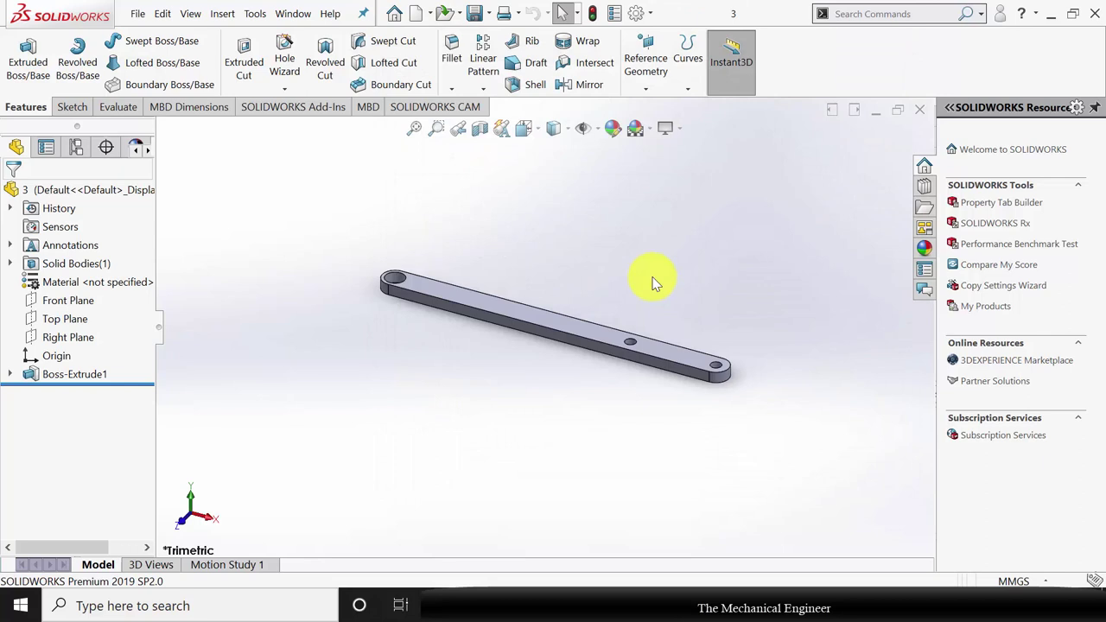
scroll(636, 309, down, 2)
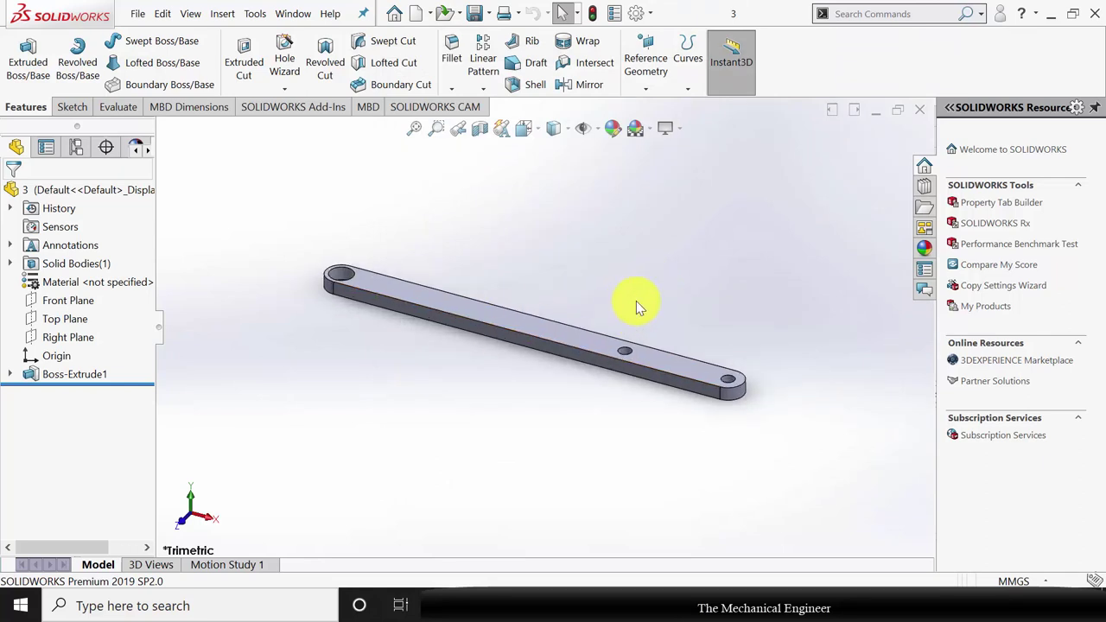